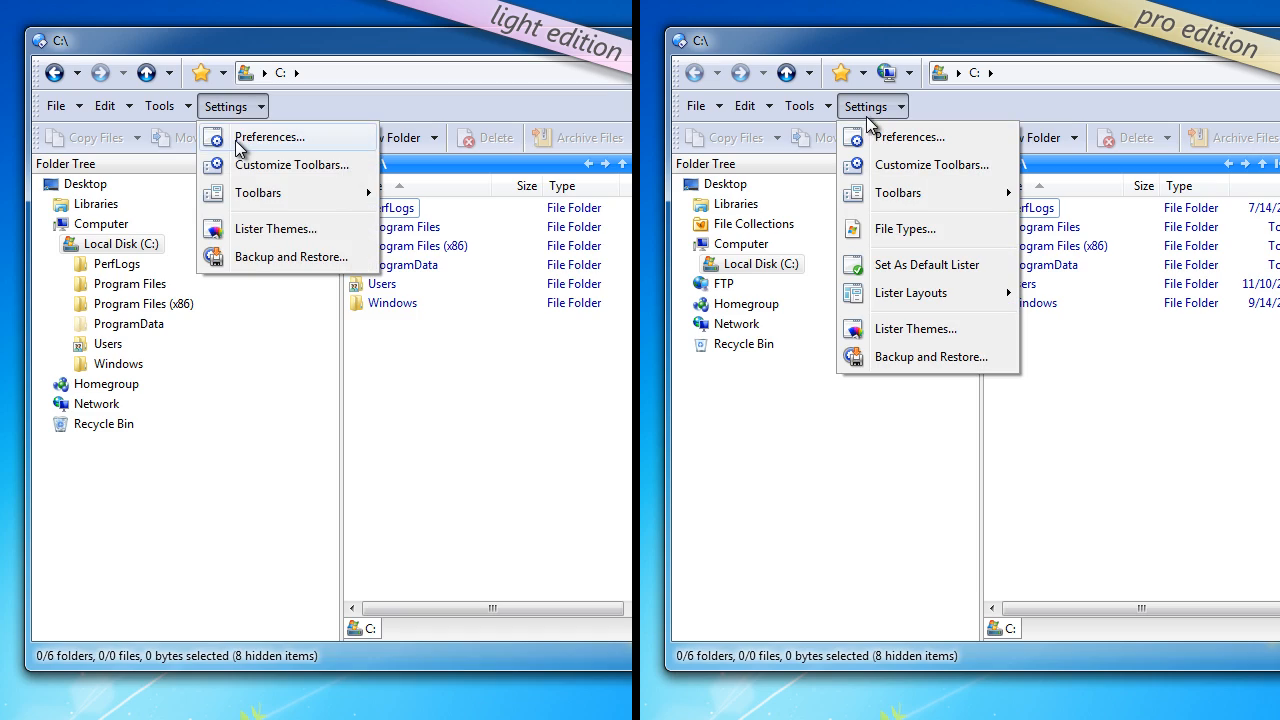
Open the Preferences in both the Light and Pro editions and look through their full category lists
left_click(240, 137)
left_click(870, 133)
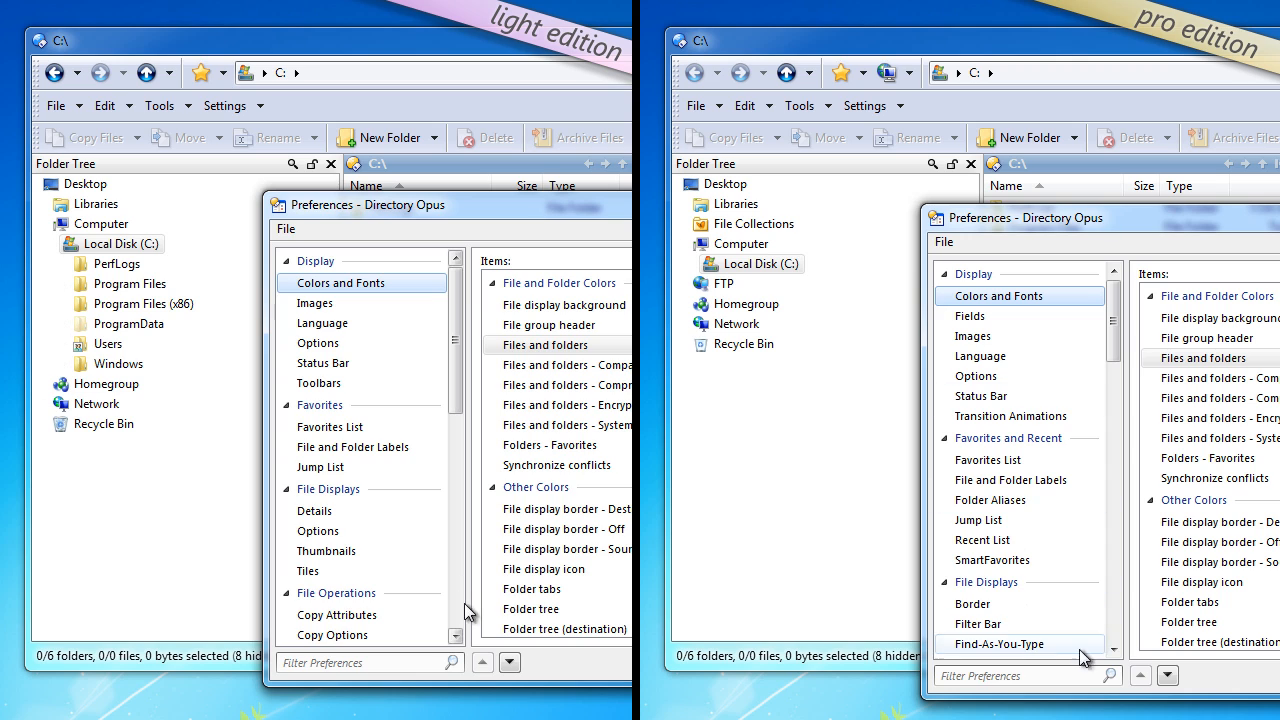
scroll(455, 636, "down", 10)
scroll(1113, 648, "down", 10)
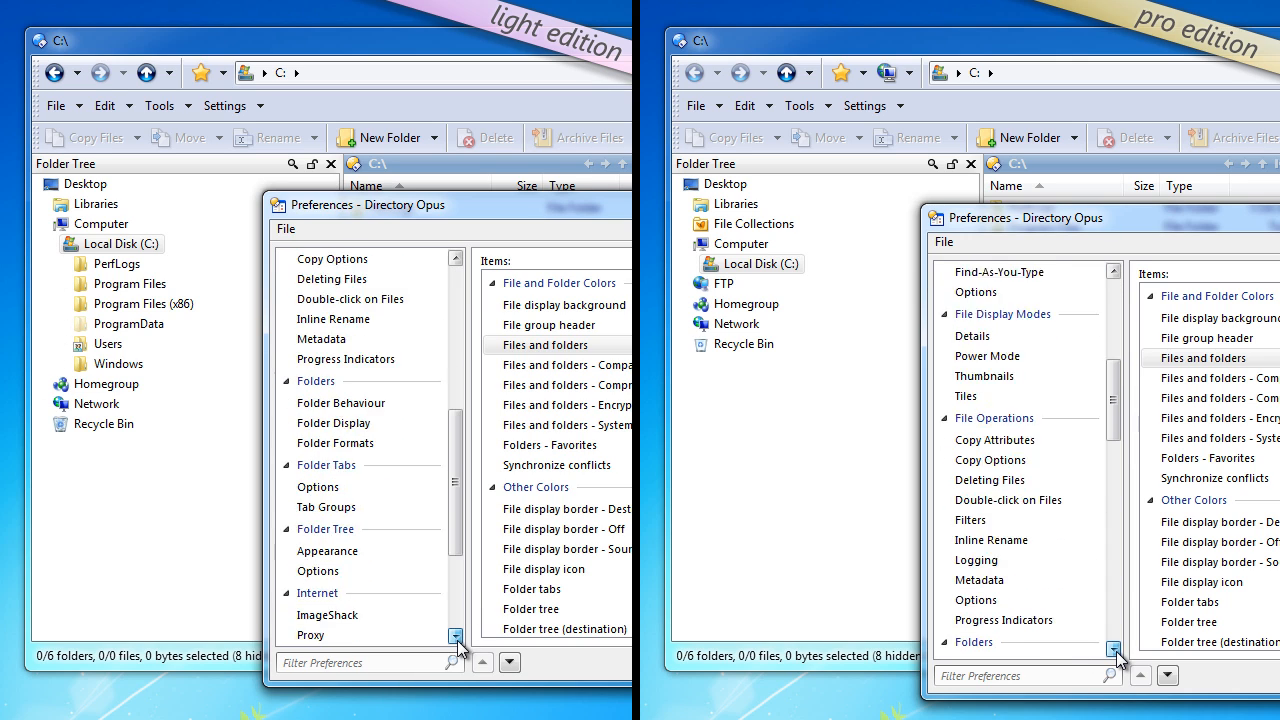
scroll(455, 636, "down", 1)
scroll(1113, 648, "down", 10)
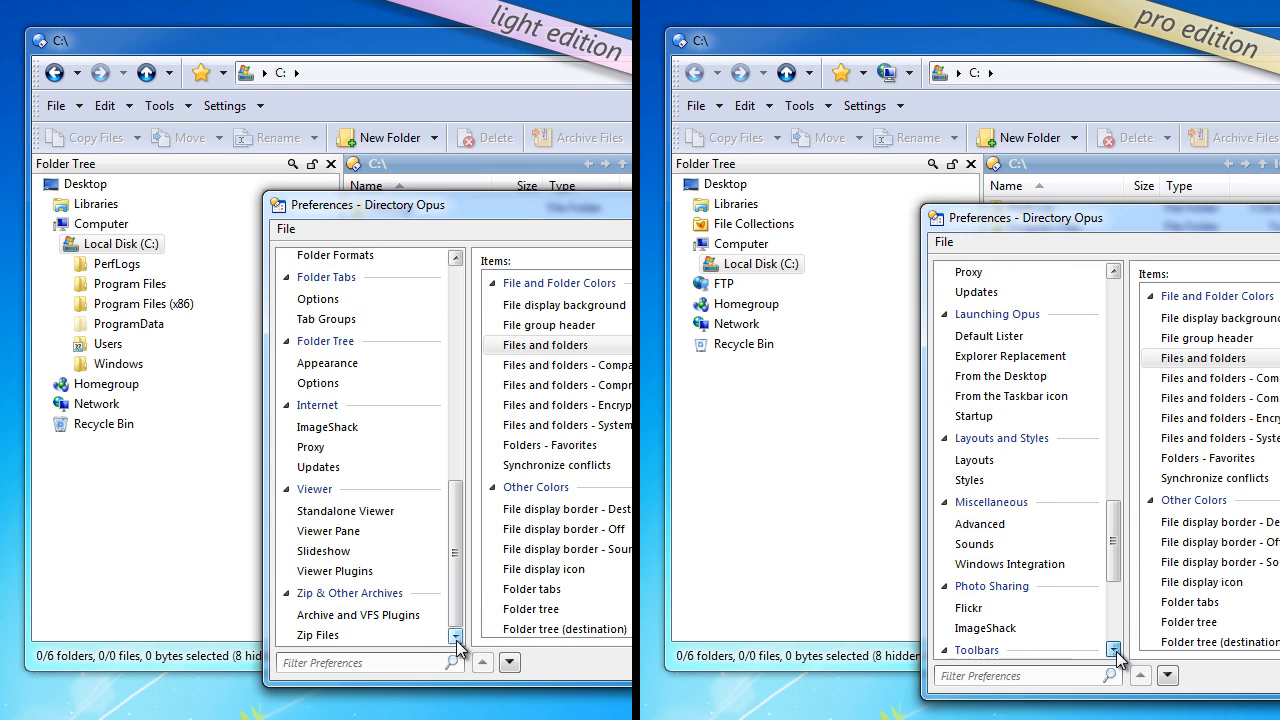
scroll(1113, 648, "down", 2)
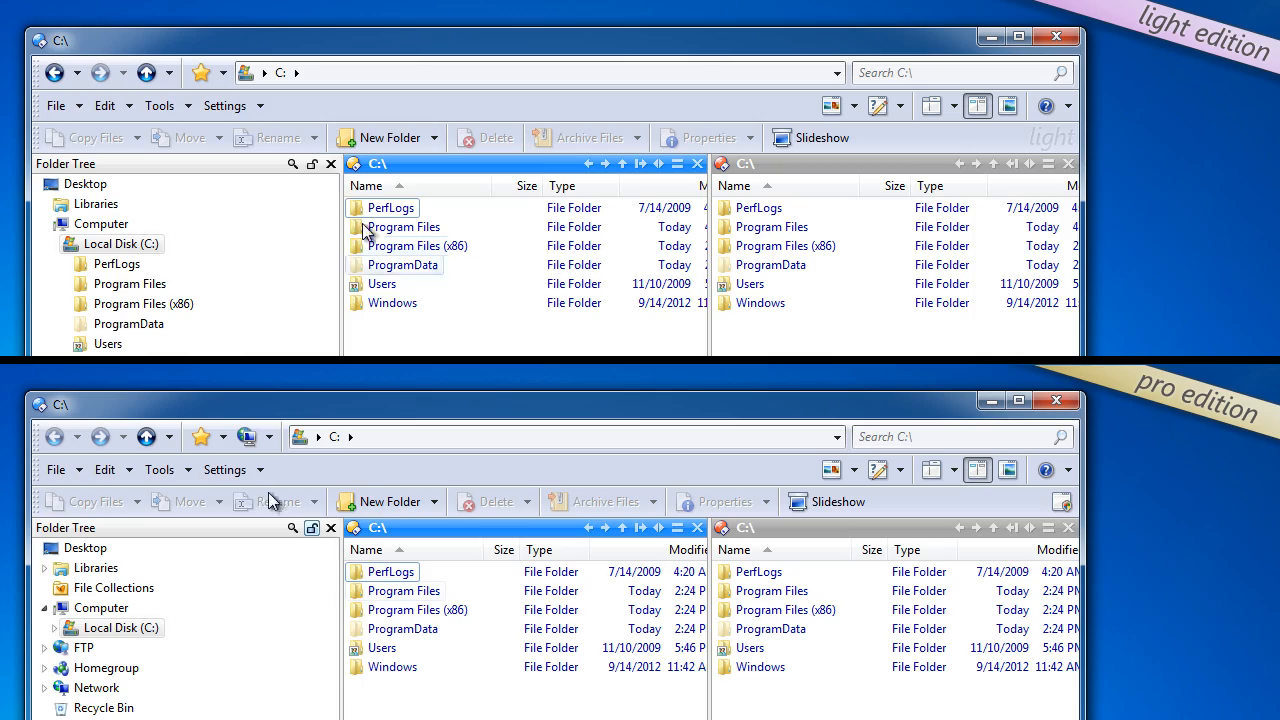
Open the toolbar customization window in both editions and show the Pro edition's Toolbars page
left_click(240, 470)
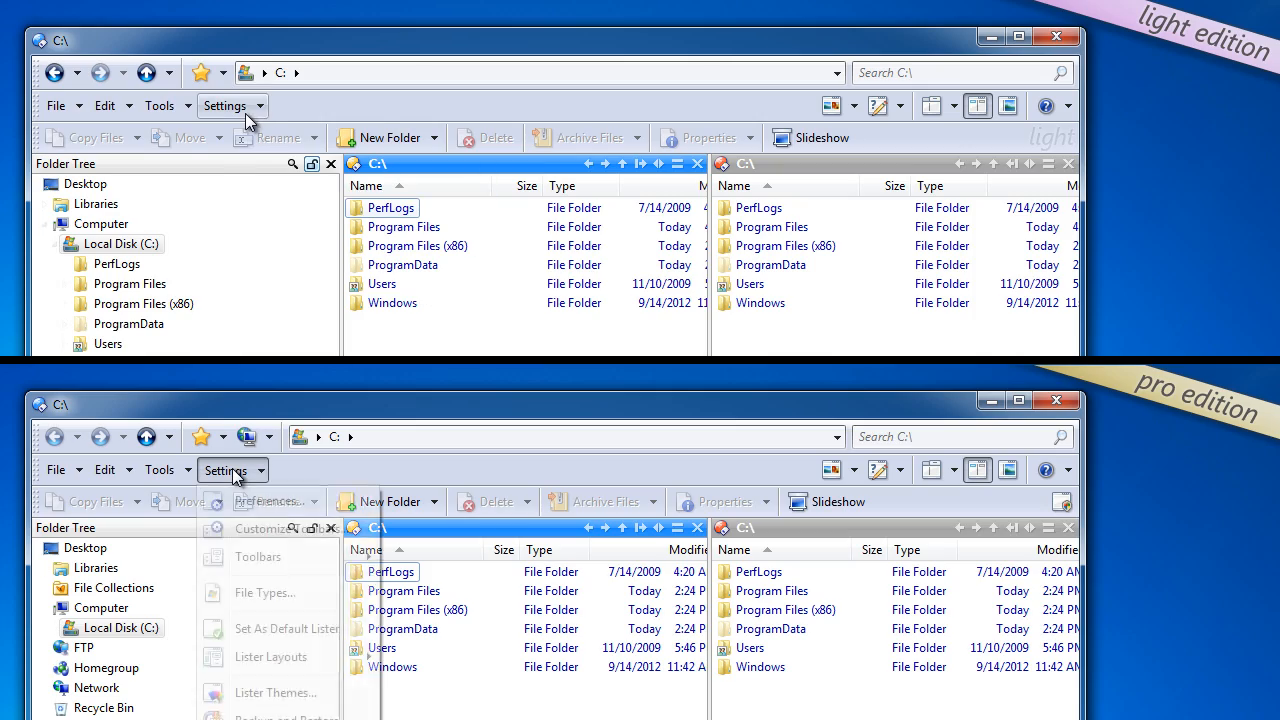
left_click(245, 112)
left_click(274, 164)
left_click(248, 528)
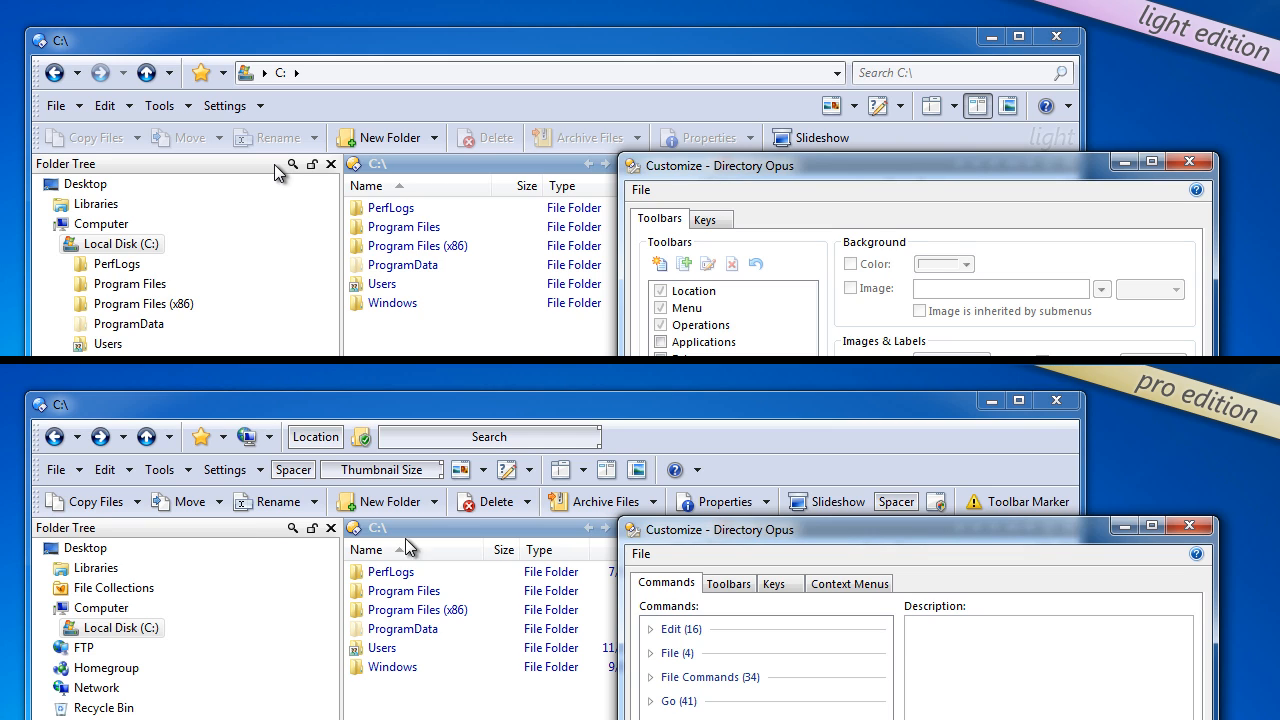
left_click(732, 584)
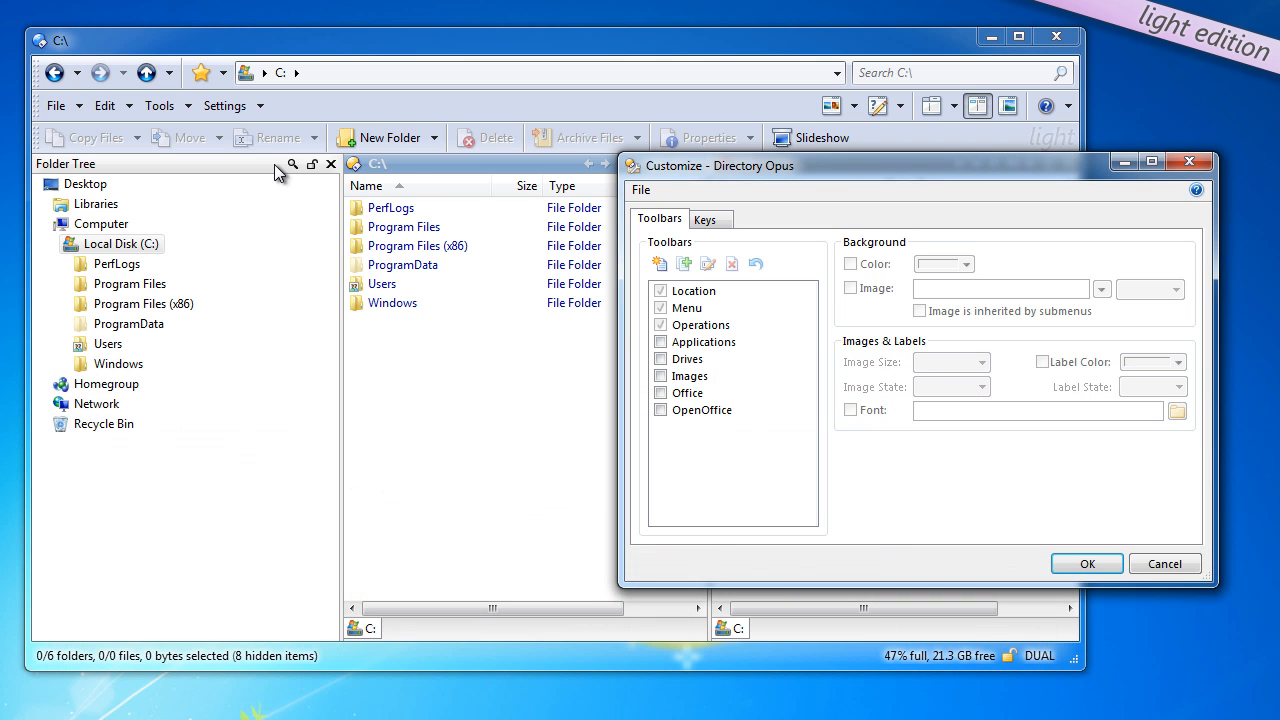
Review the appearance settings of the Location, Menu, Operations and Applications toolbars in the Light edition
left_click(713, 292)
left_click(716, 308)
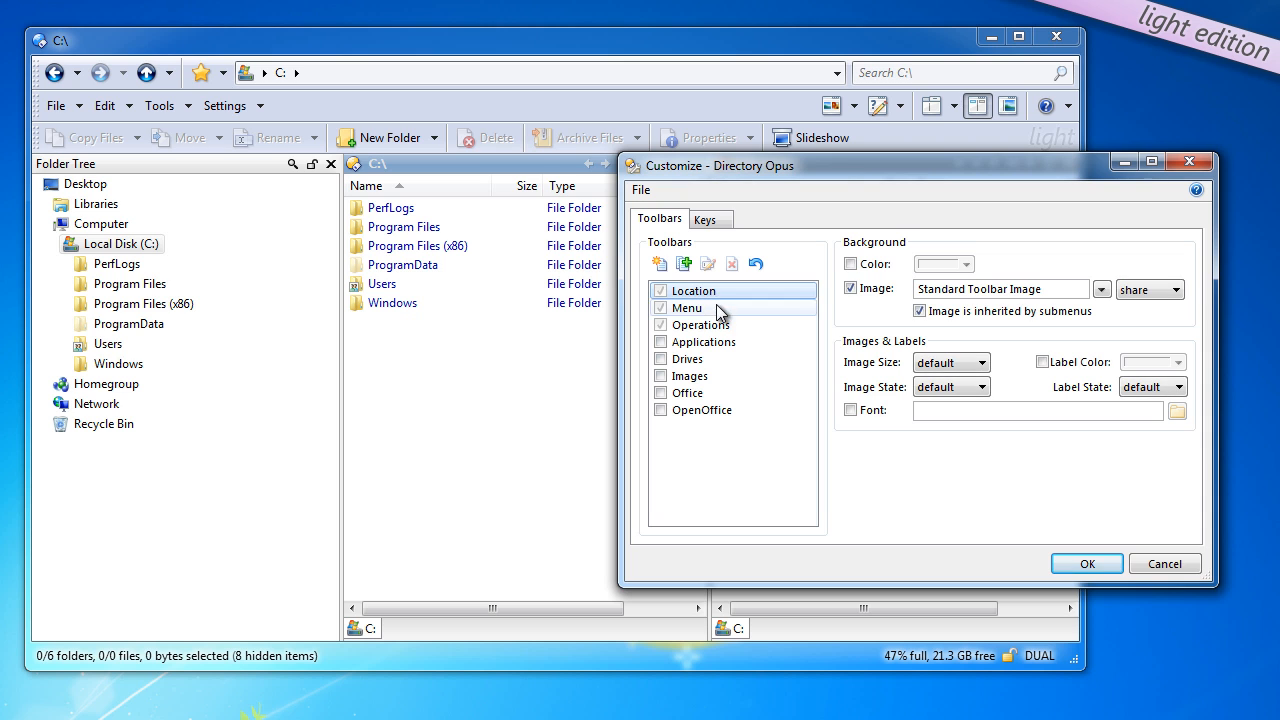
left_click(719, 329)
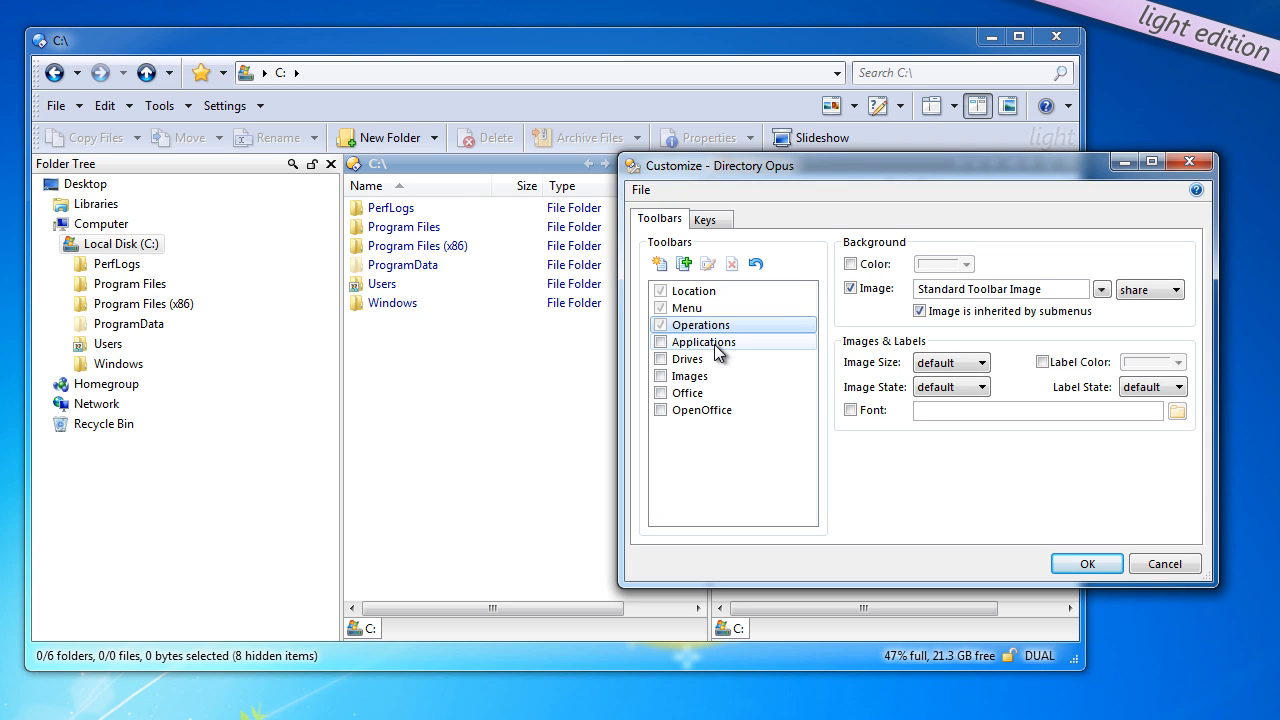
left_click(715, 344)
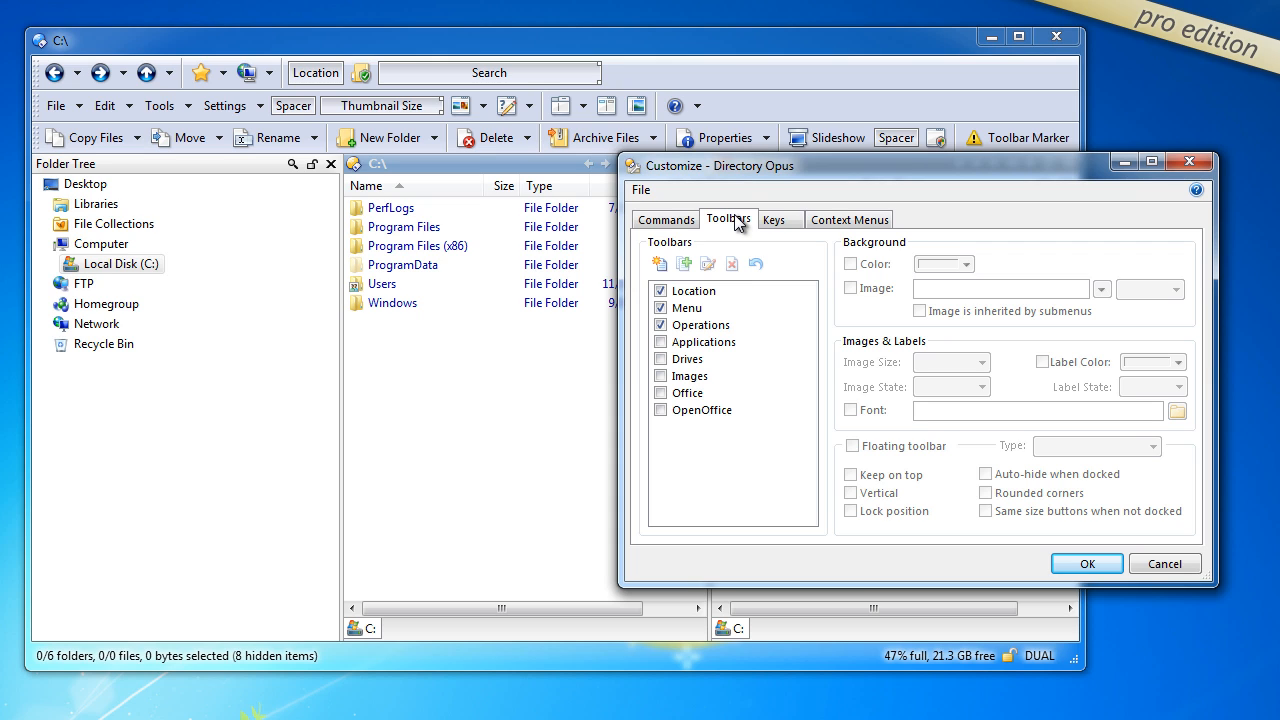
View the key assignments in both editions' customization windows, plus the Context Menus page in the Pro edition
left_click(775, 219)
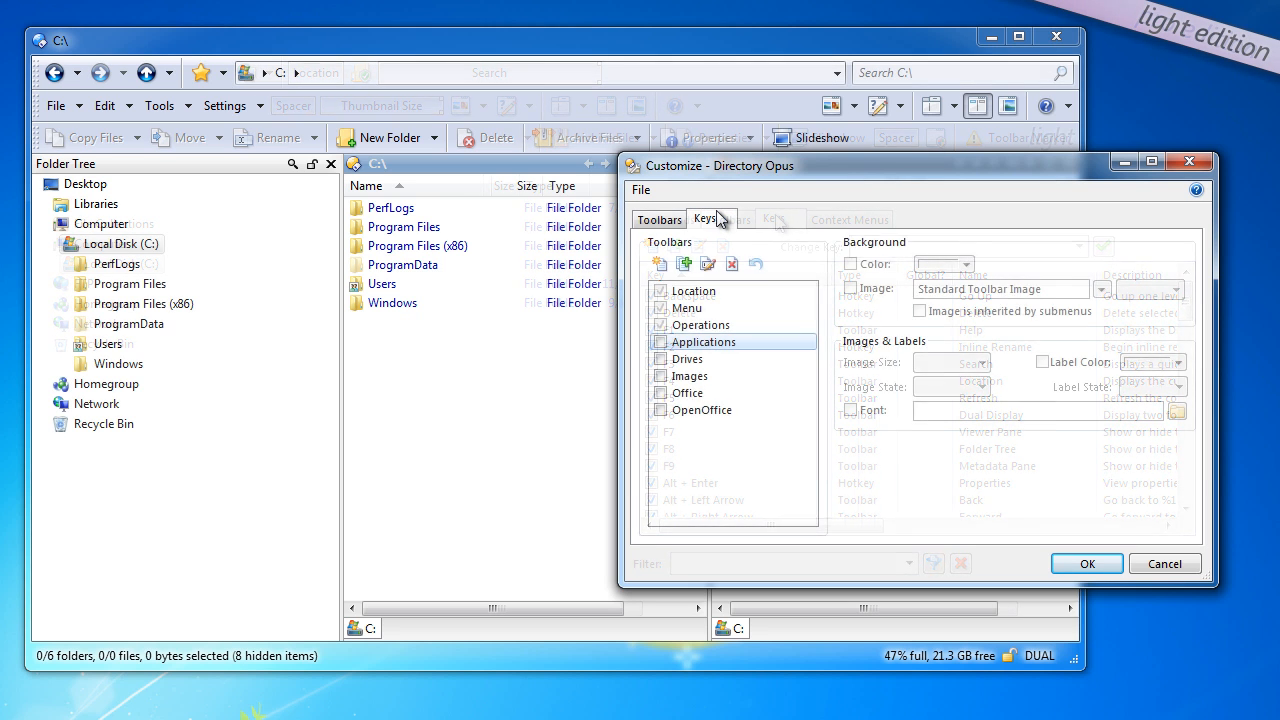
left_click(718, 219)
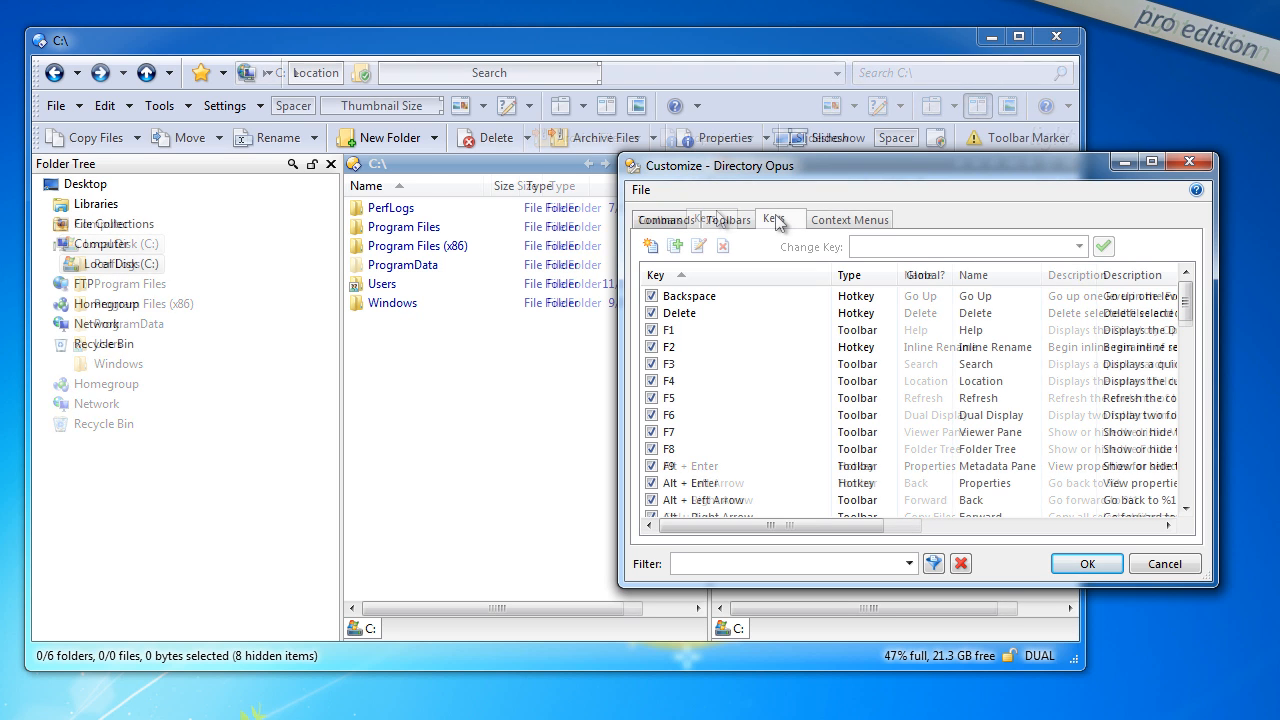
left_click(846, 220)
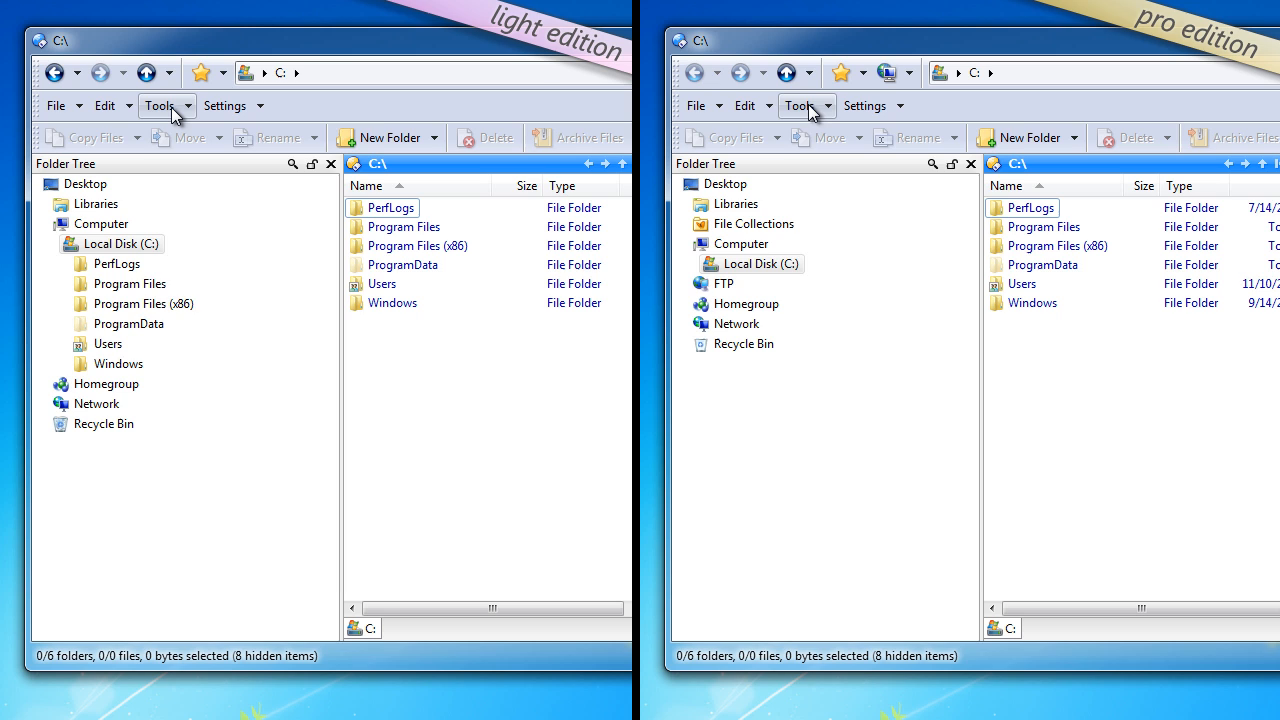
Open the Find Files tool for the C: drive in both the Light and Pro editions
left_click(160, 106)
left_click(800, 106)
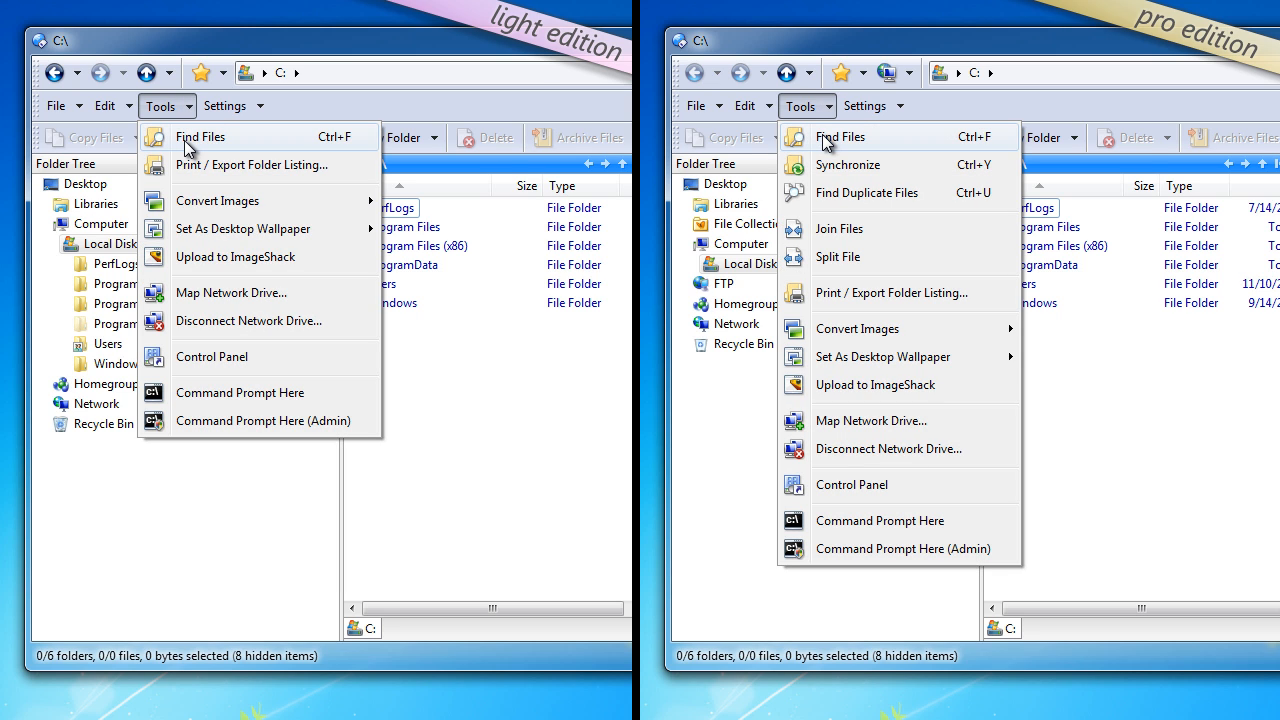
left_click(822, 136)
left_click(184, 140)
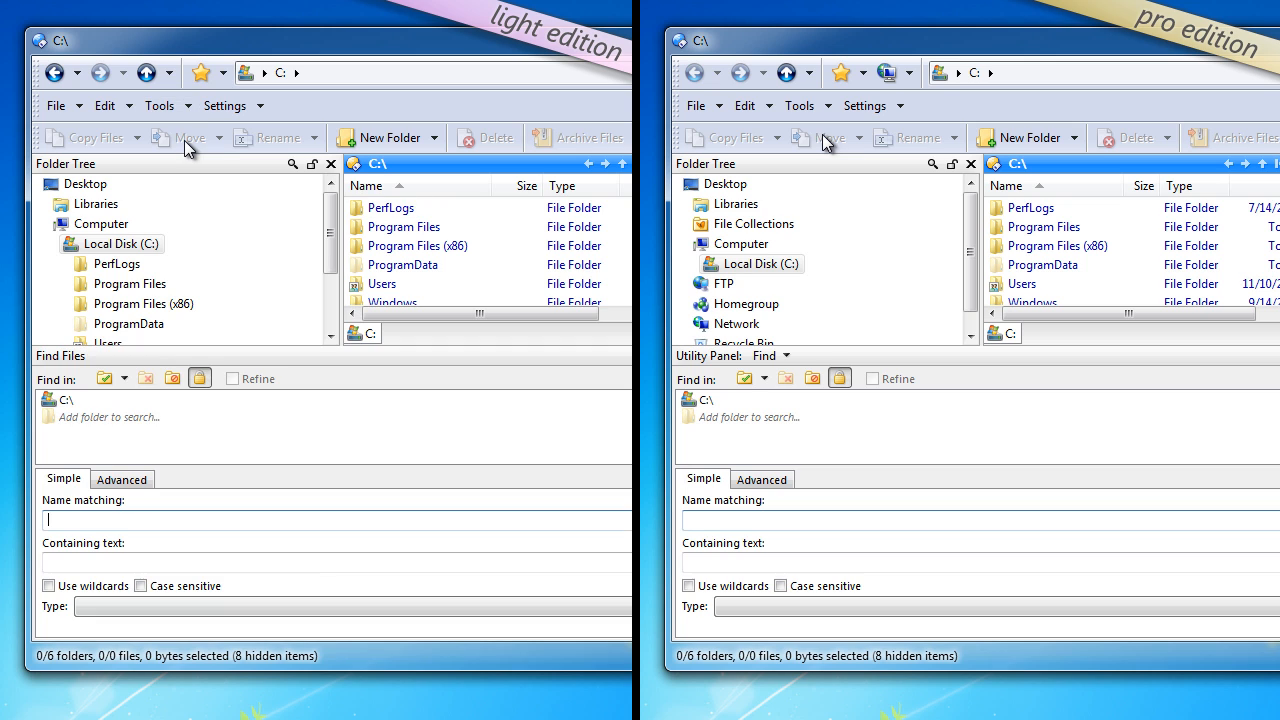
Switch the Pro edition's utility panel to Synchronize and then to Duplicate Files
left_click(776, 358)
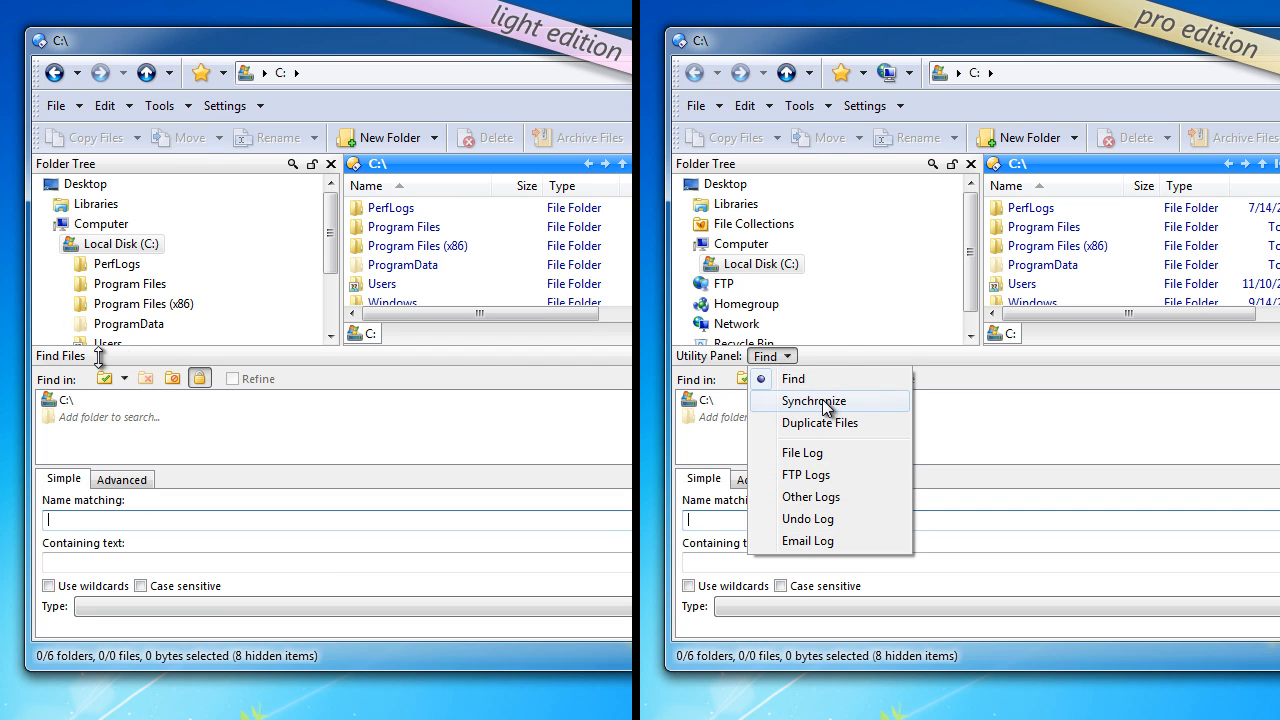
left_click(795, 401)
left_click(788, 356)
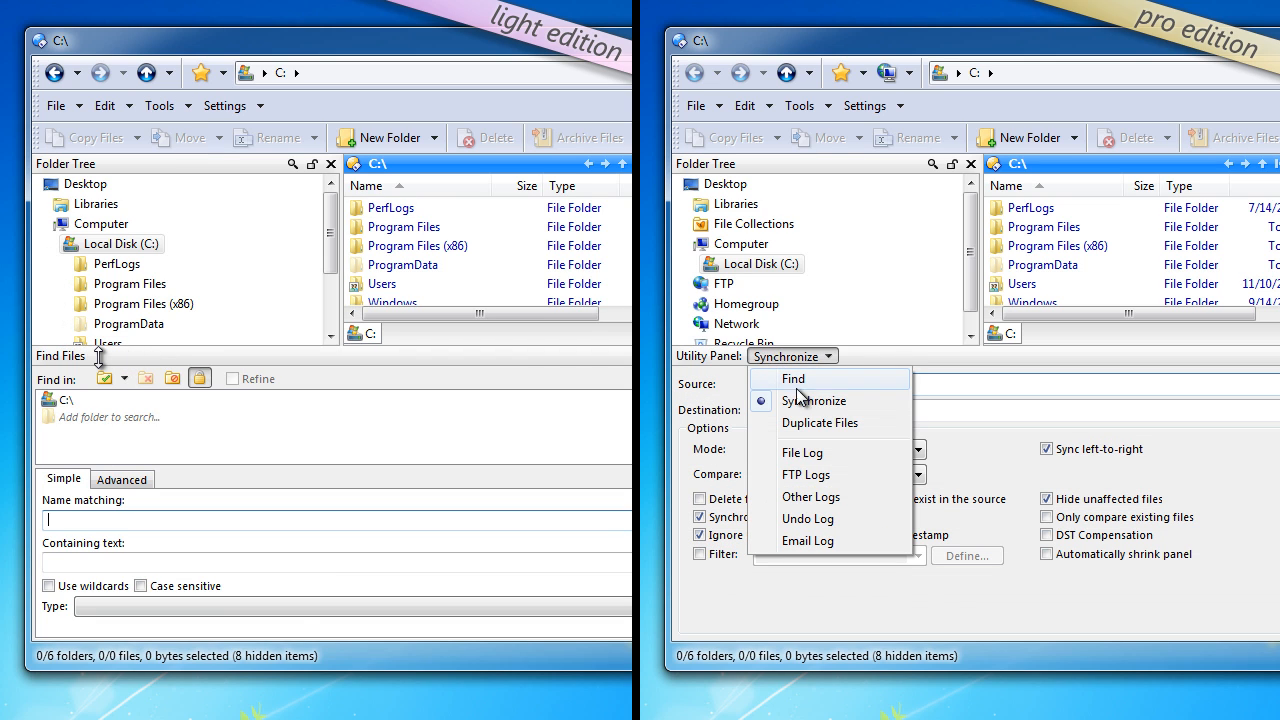
left_click(815, 420)
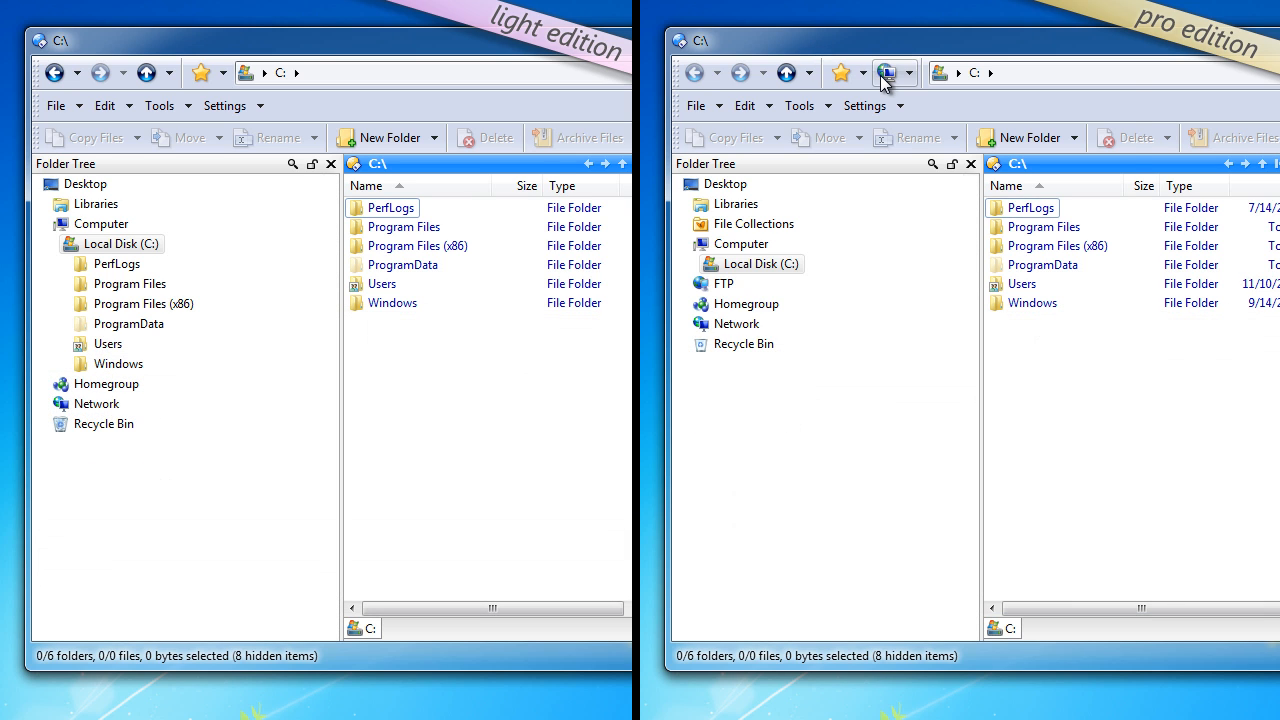
Open the FTP address book for editing in the Pro edition
left_click(882, 76)
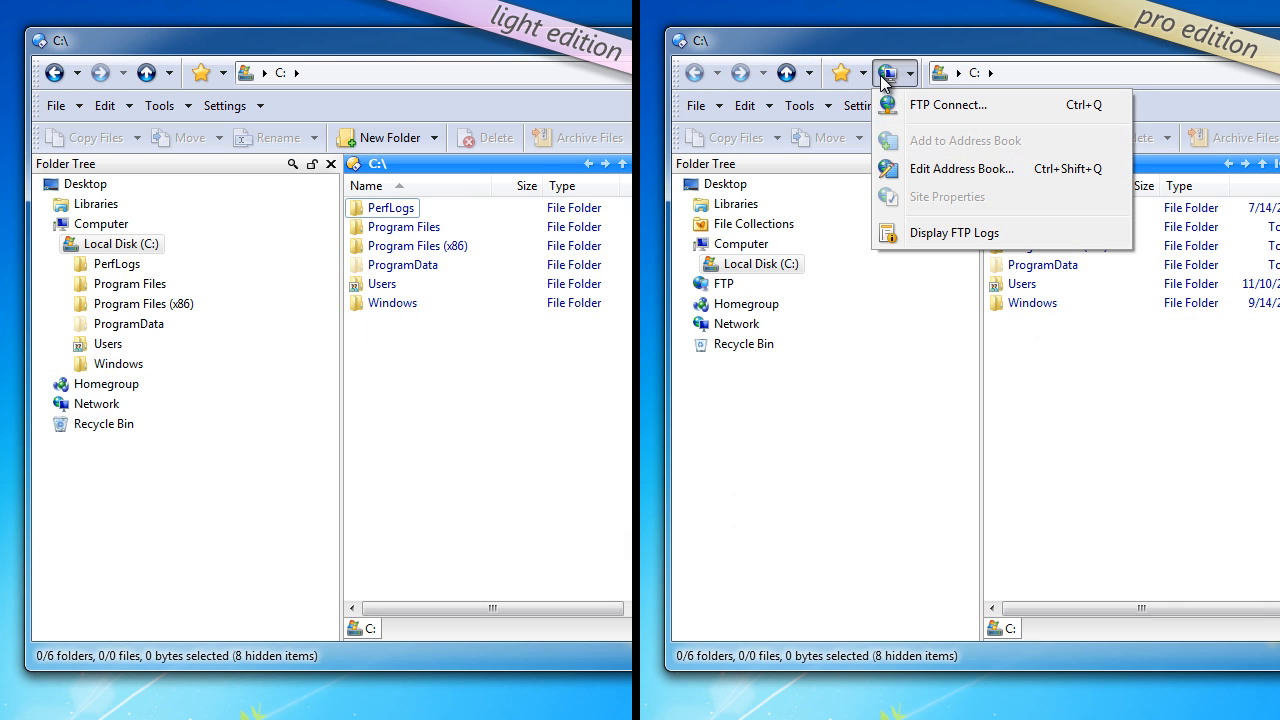
left_click(962, 169)
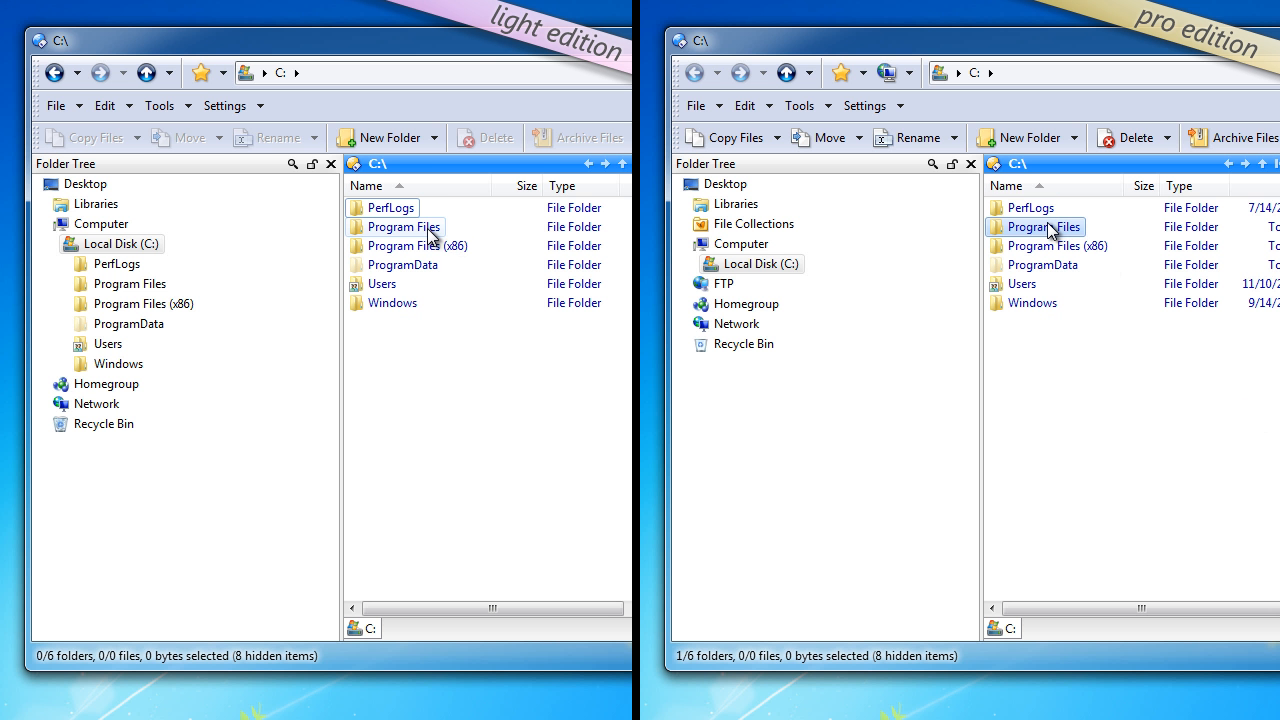
Create a new folder inside C:\Program Files in both editions, allowing the User Account Control requests
double_click(430, 234)
double_click(1050, 230)
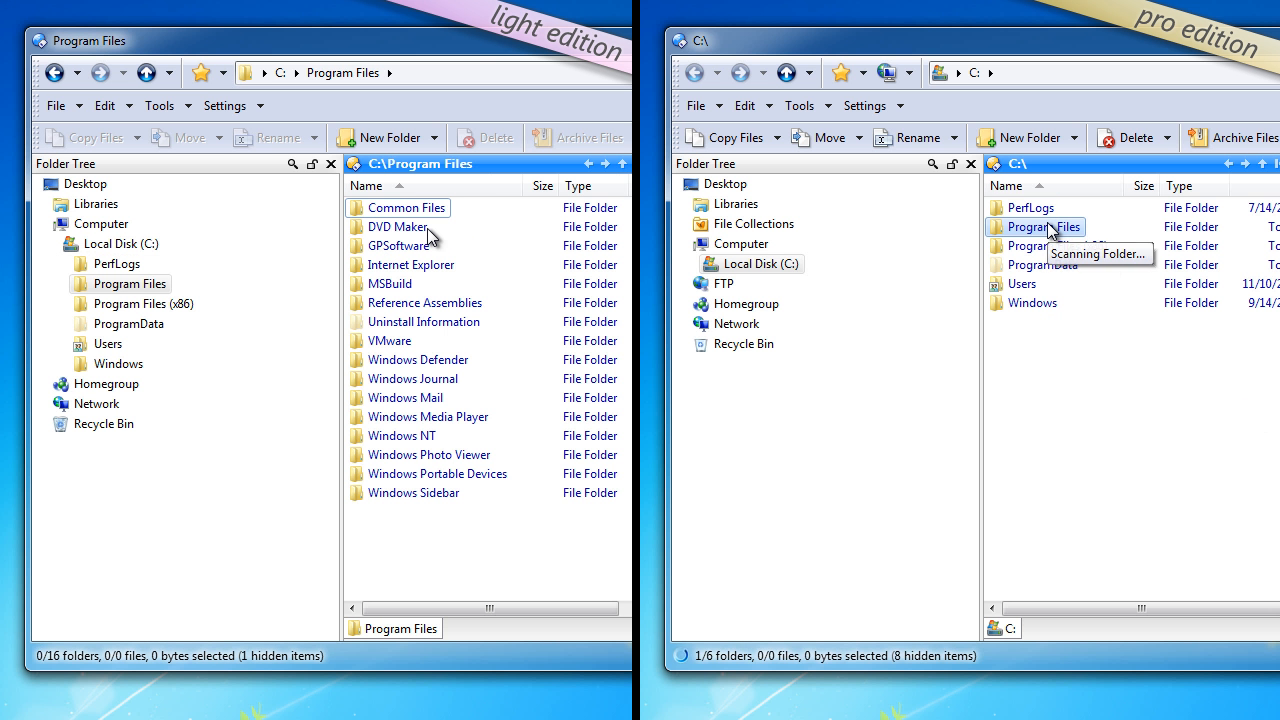
left_click(380, 139)
left_click(1049, 143)
left_click(603, 425)
left_click(1232, 425)
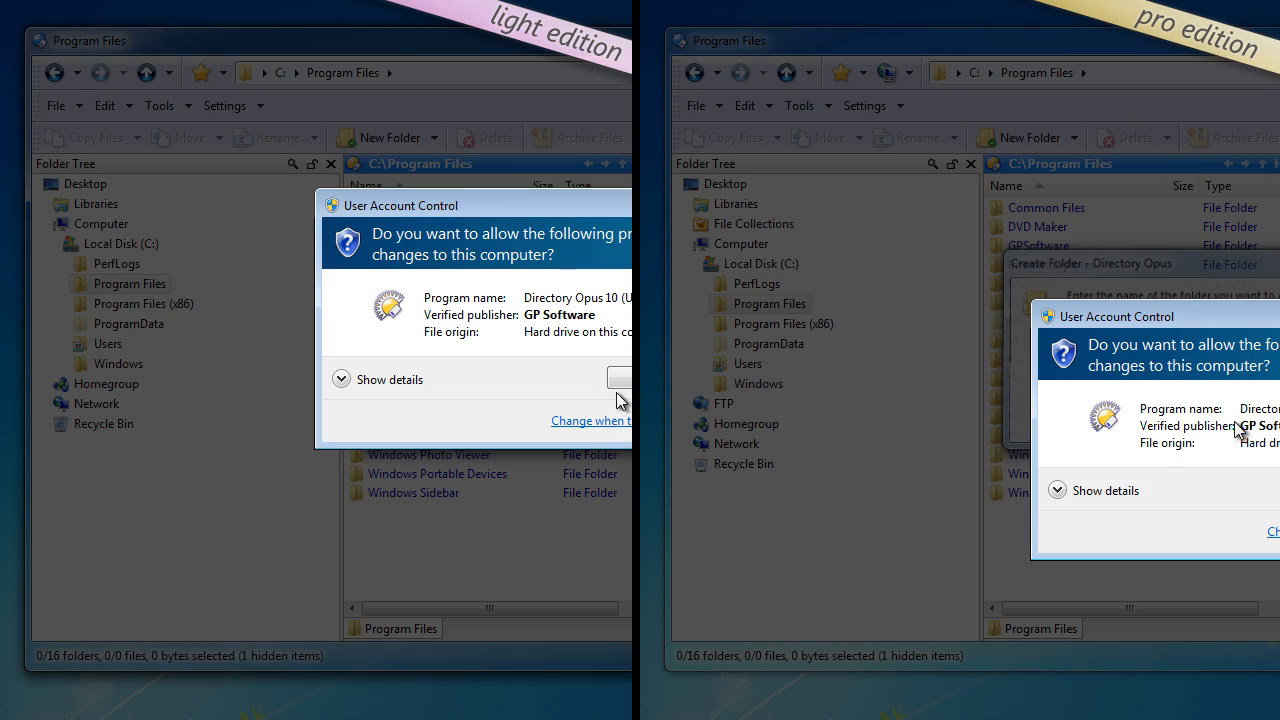
left_click(620, 378)
key("alt+y")
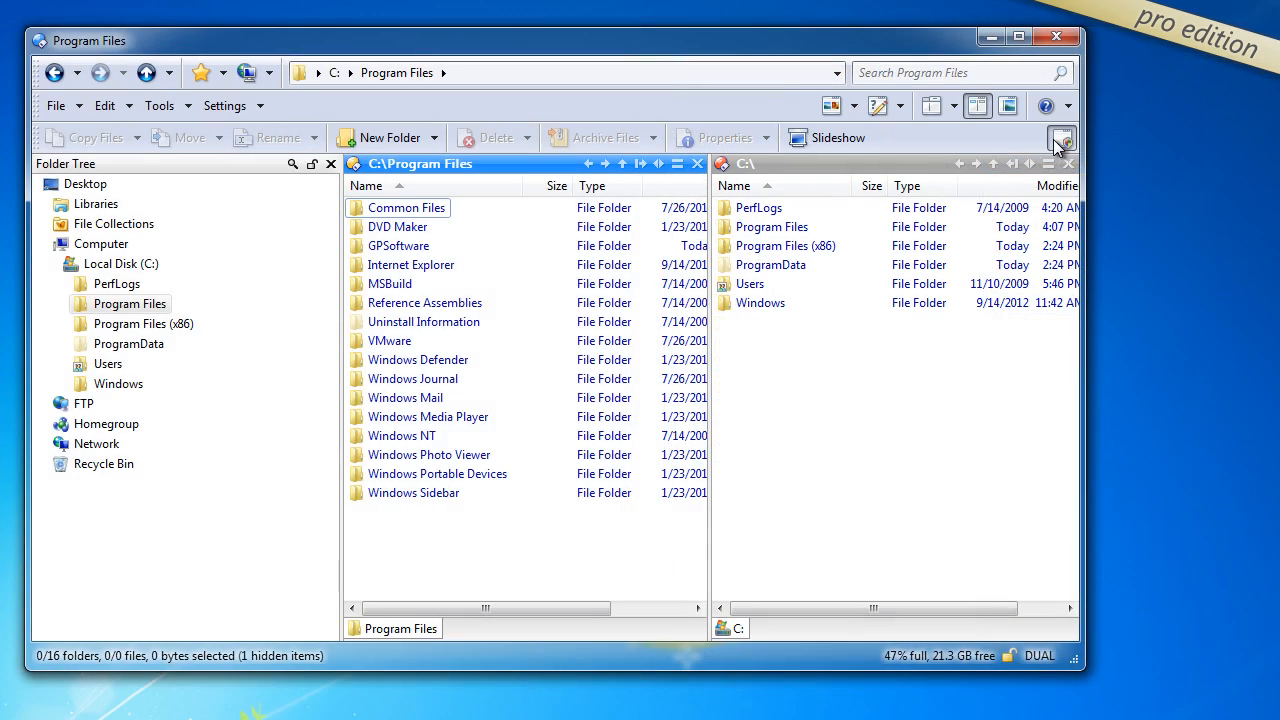
Turn on Administrator Mode for 5 minutes in the Pro edition and allow the elevation request
left_click(1061, 140)
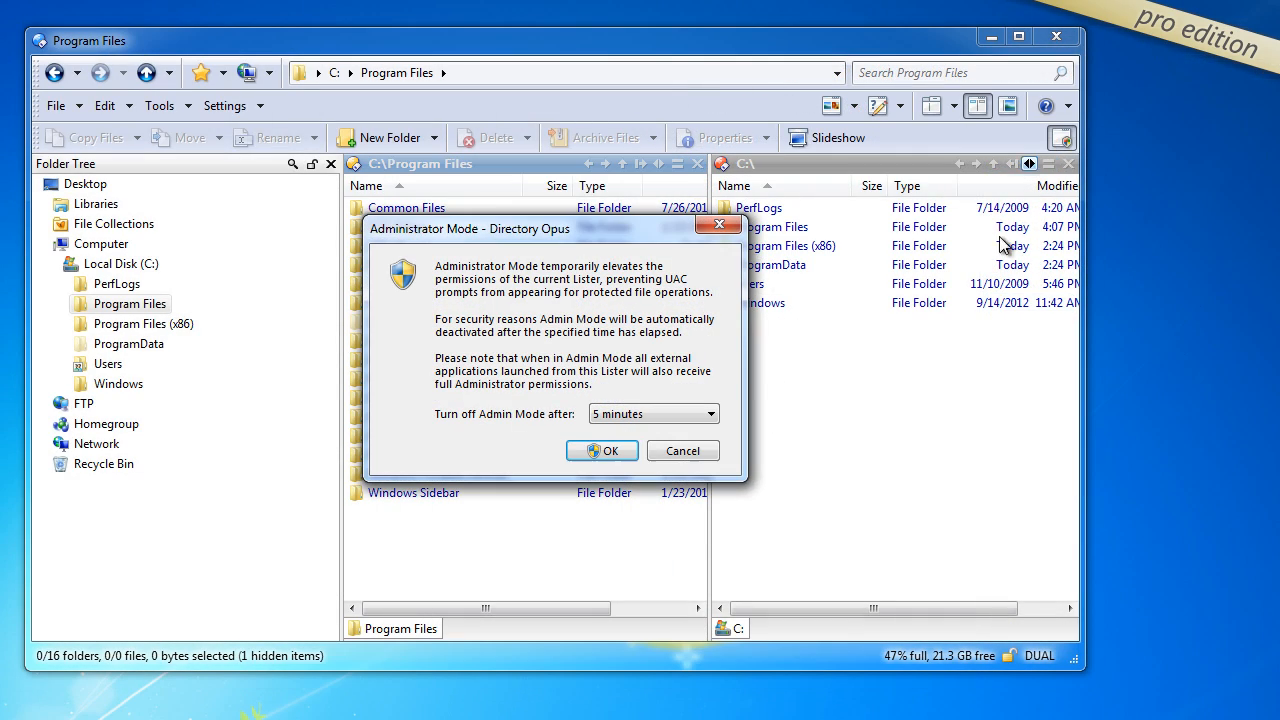
left_click(609, 452)
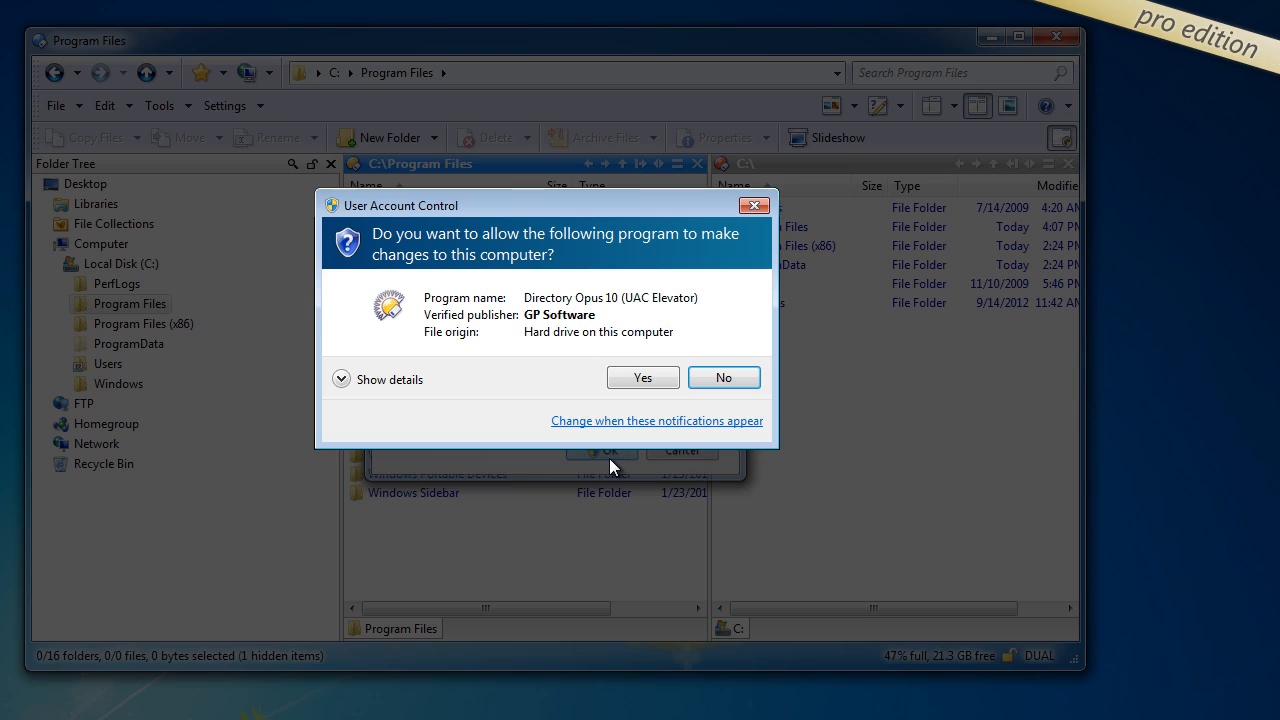
left_click(637, 377)
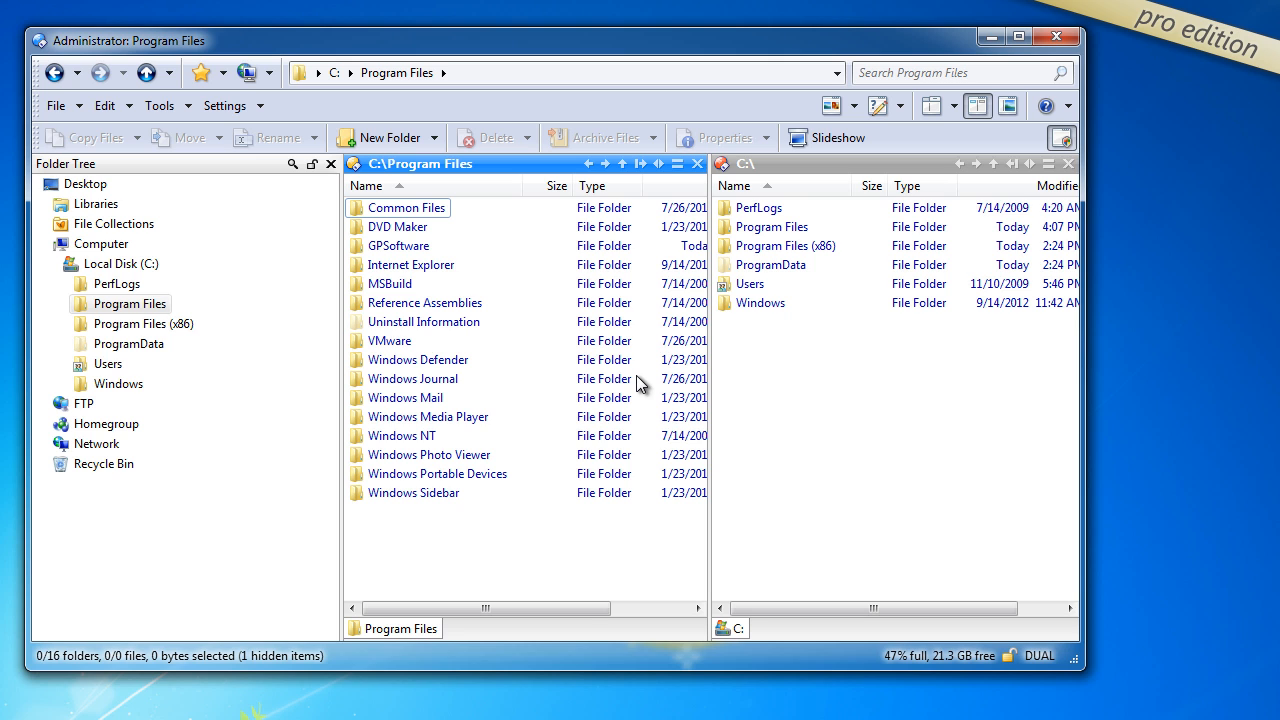
Create two folders named New Folder and New Folder (2) in C:\Program Files
left_click(383, 138)
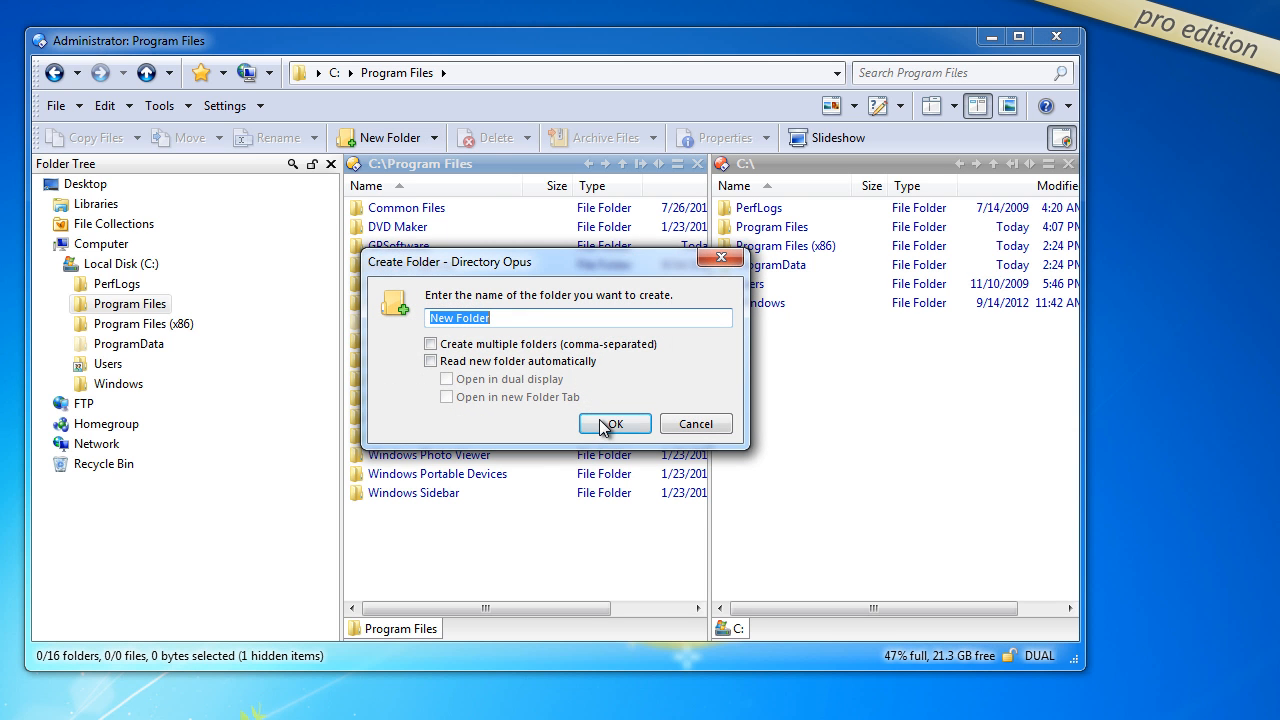
left_click(603, 423)
left_click(384, 137)
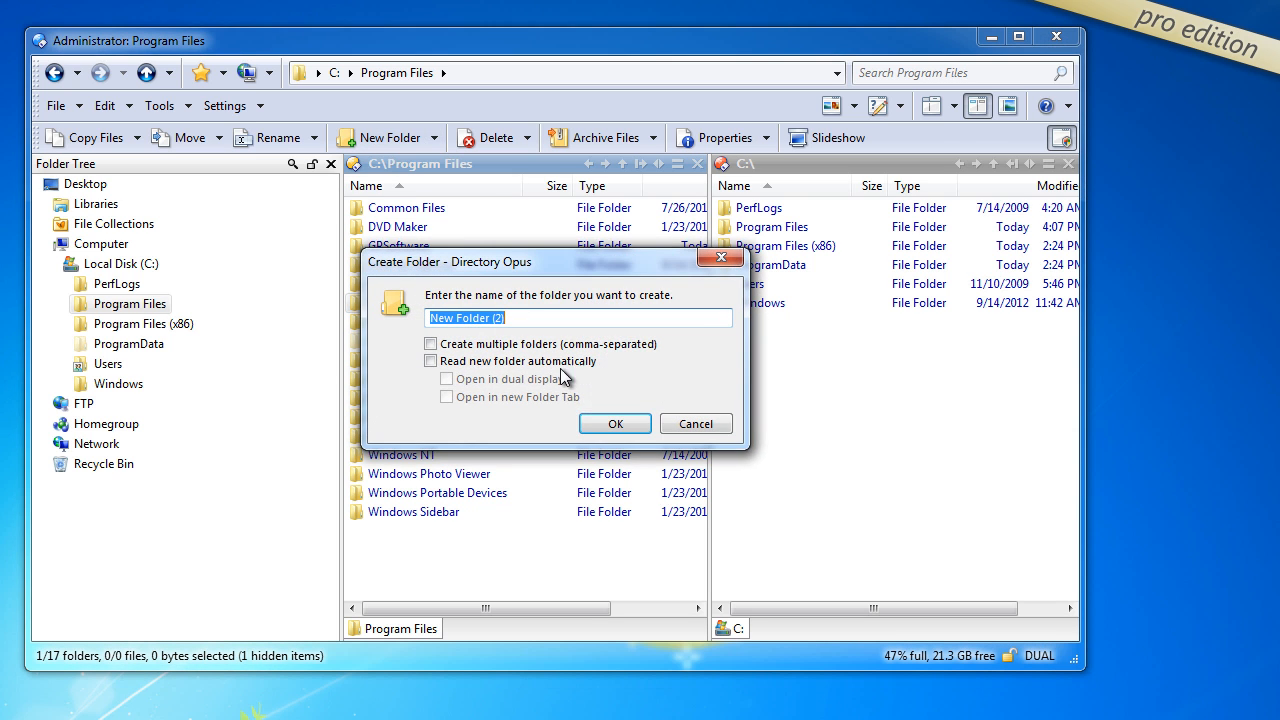
left_click(603, 424)
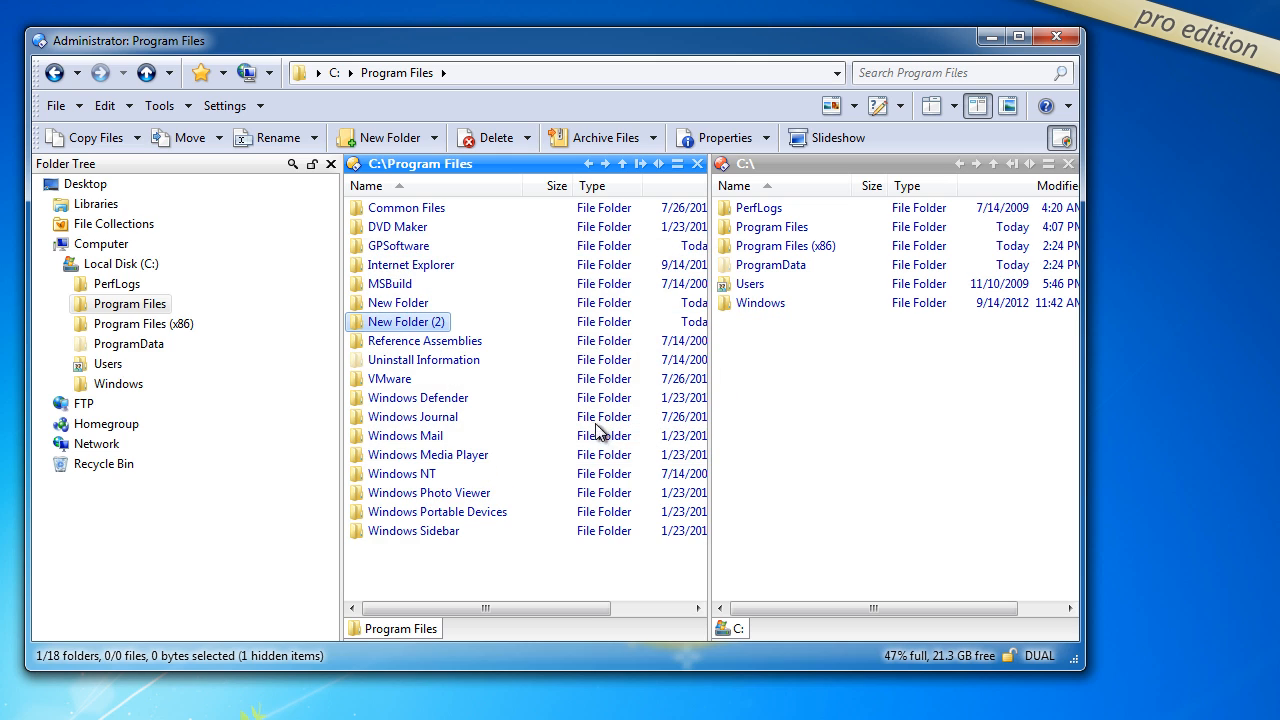
Delete New Folder and New Folder (2) together from C:\Program Files, sending them to the Recycle Bin
left_click(396, 305, "ctrl")
left_click(480, 137)
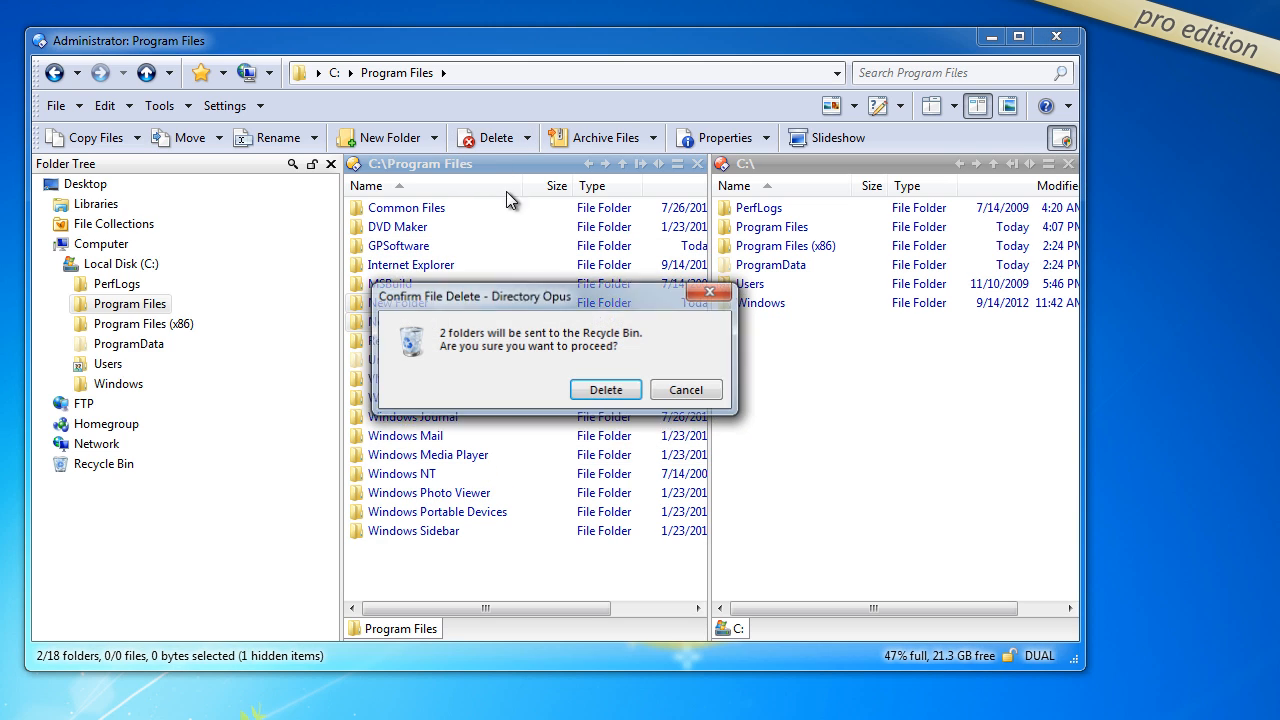
left_click(605, 390)
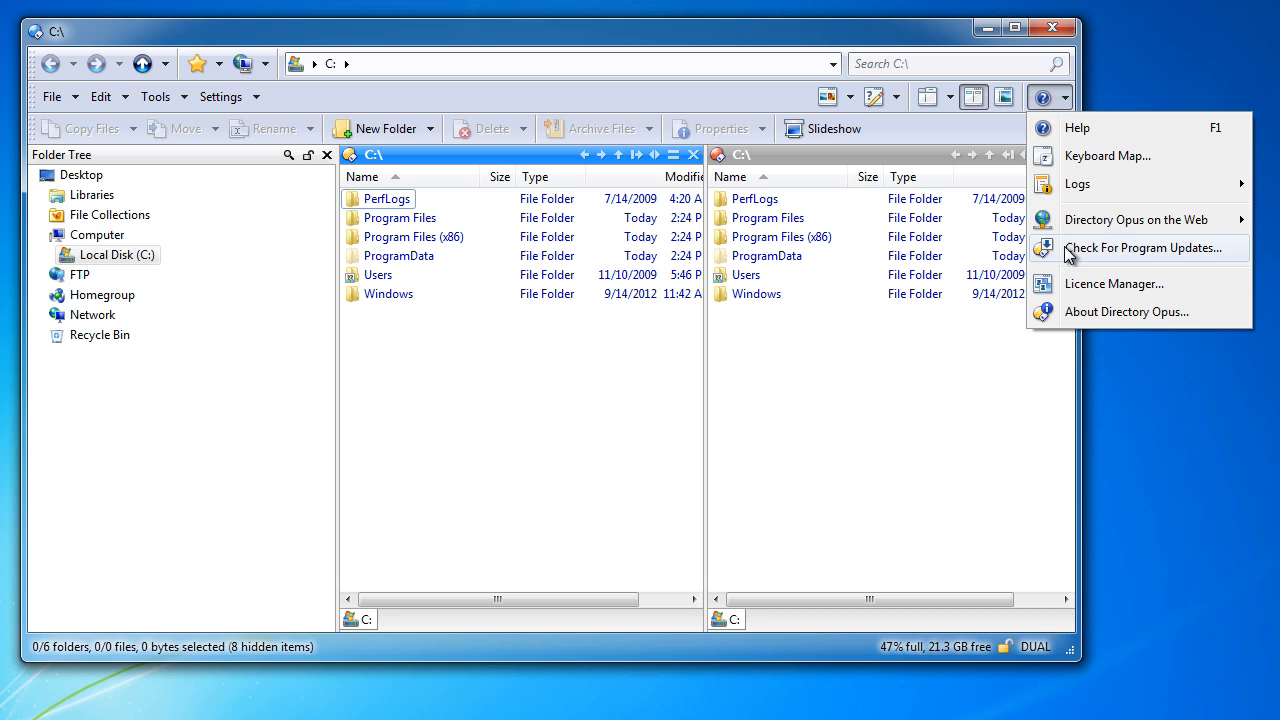
Use the Licence Manager to switch the program from the Pro edition to the Light edition
left_click(1073, 288)
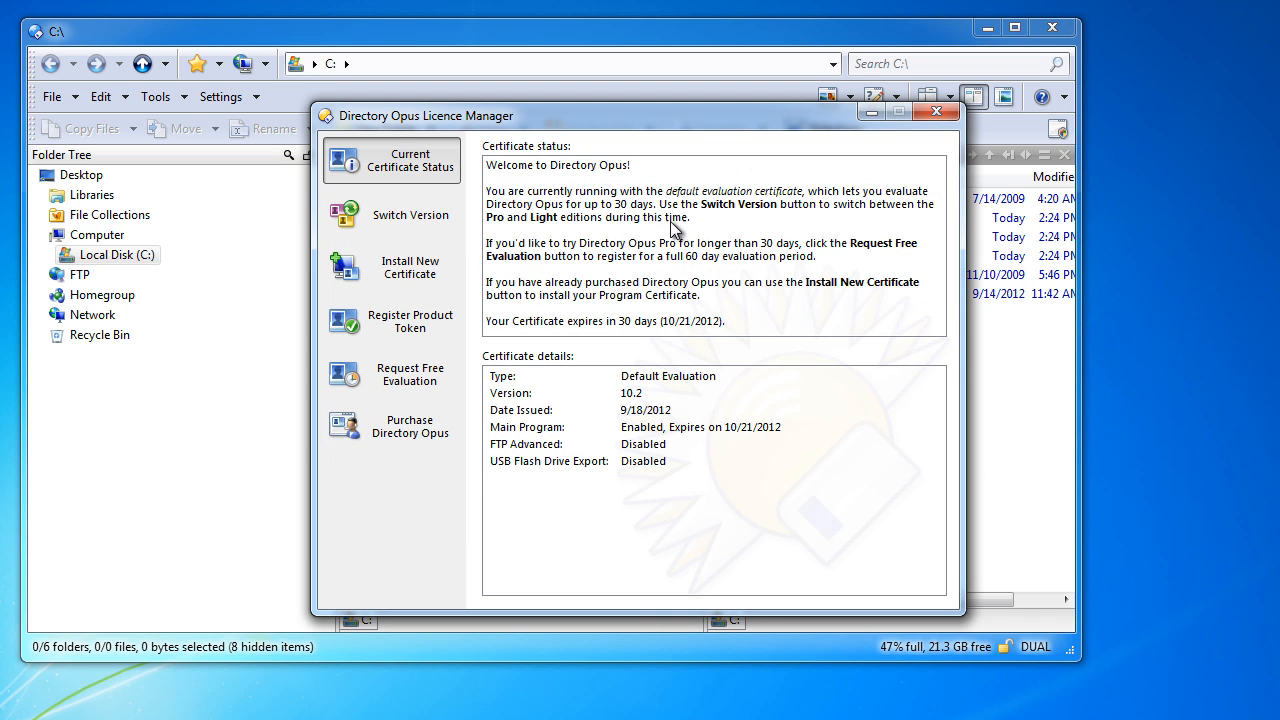
left_click(411, 221)
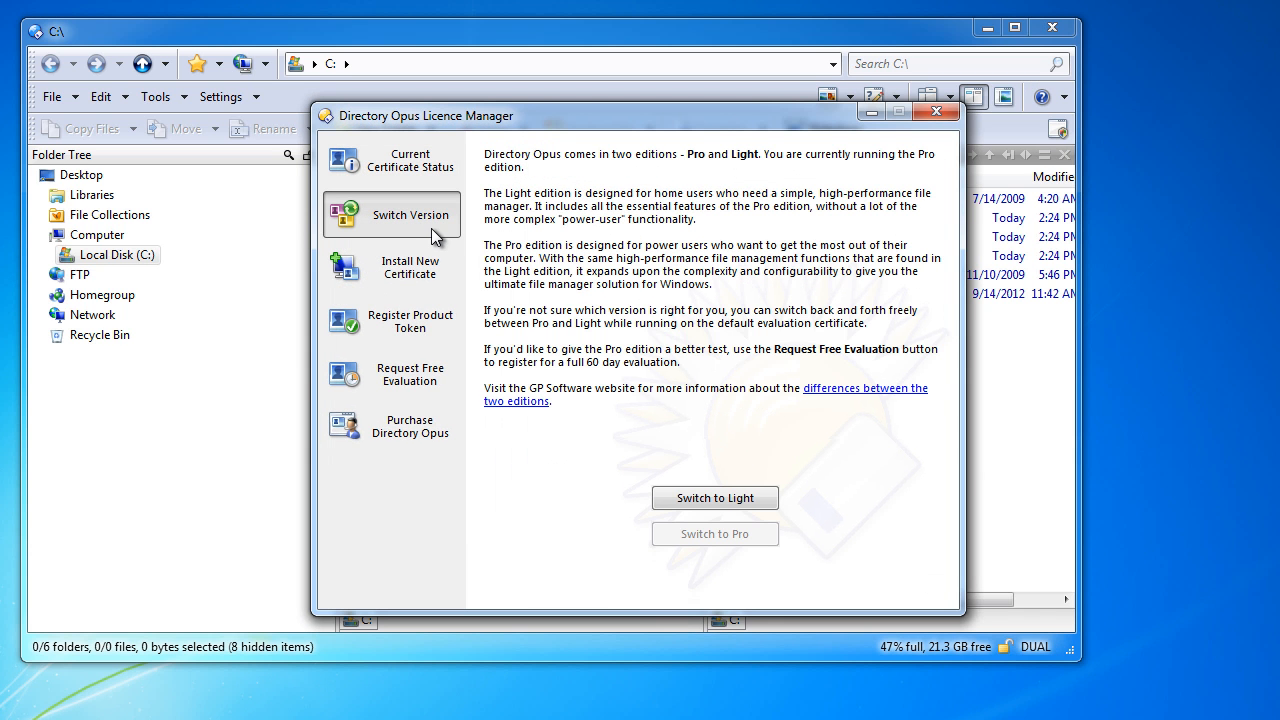
left_click(758, 496)
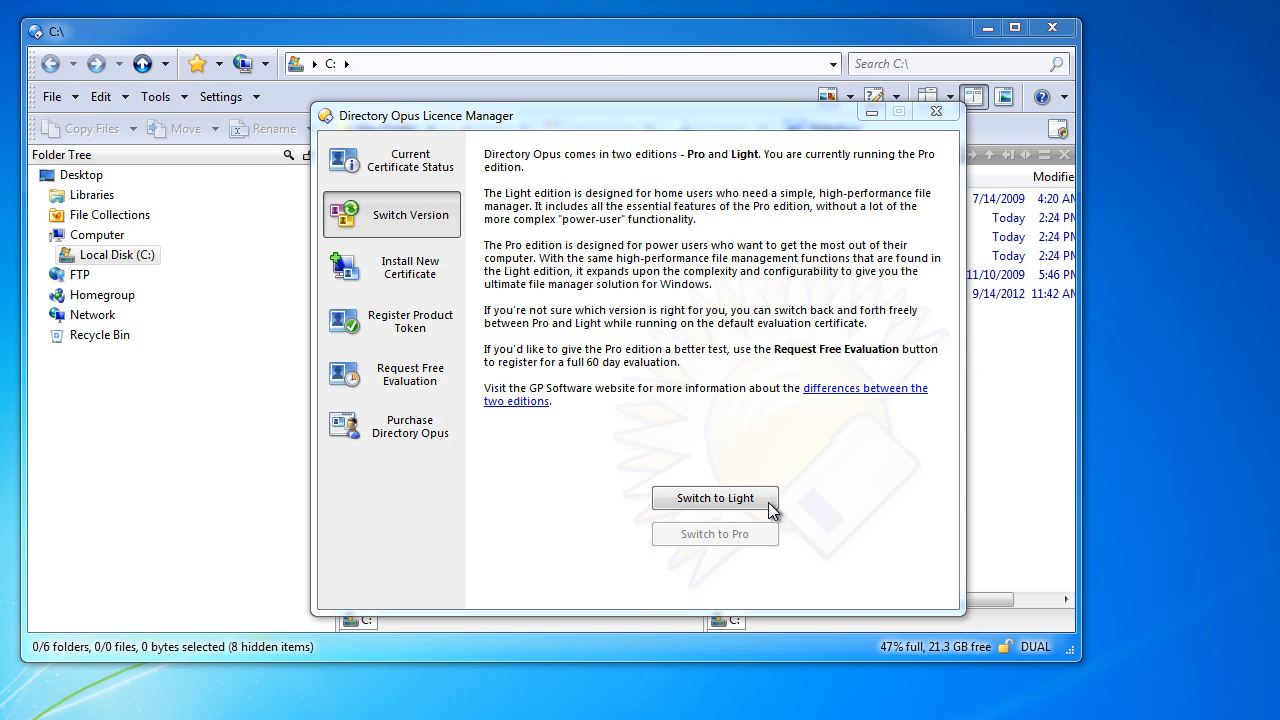
left_click(696, 414)
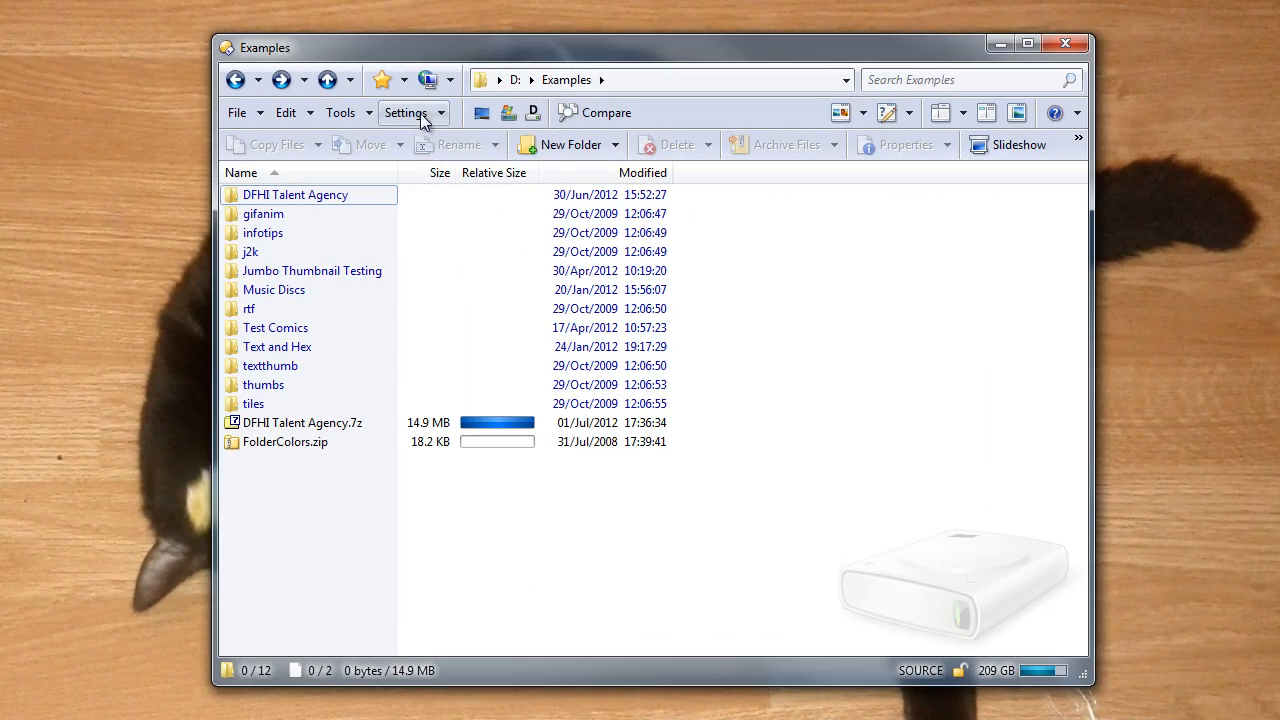
Open the preferences for file and folder labels and inspect the purple *.(bak|psd) wildcard assignment and the labelled folders
left_click(420, 113)
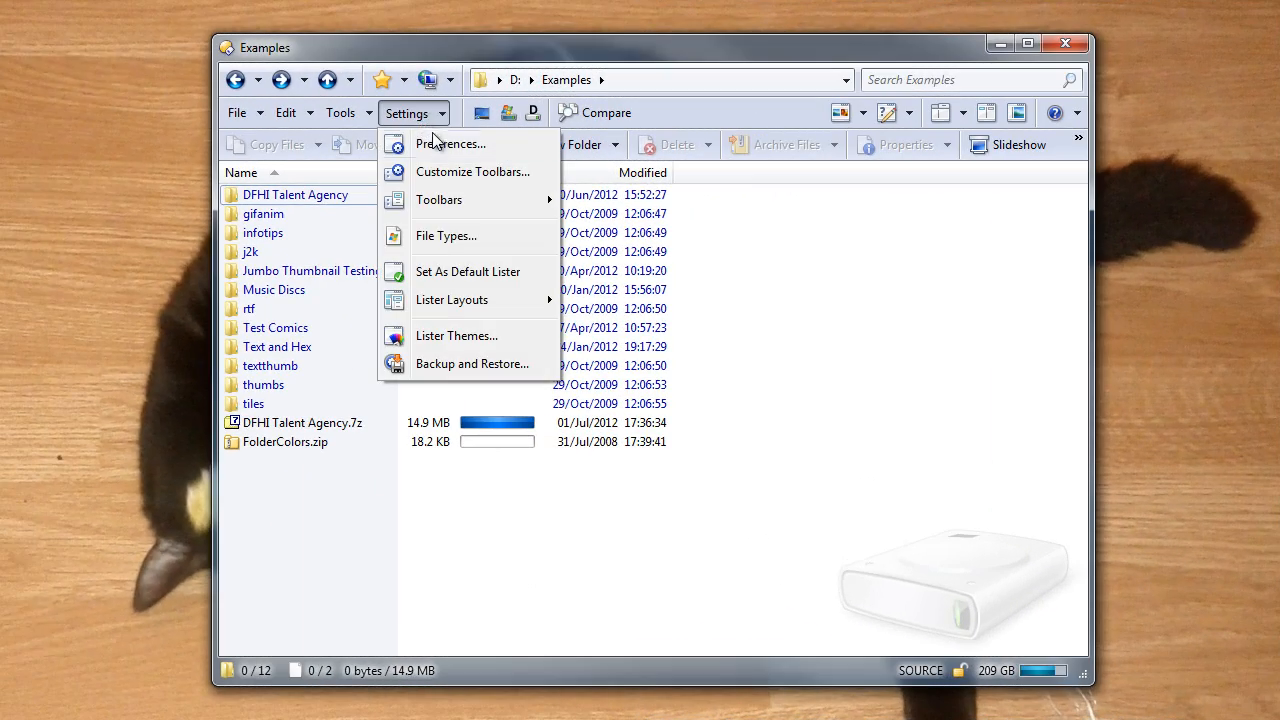
left_click(437, 140)
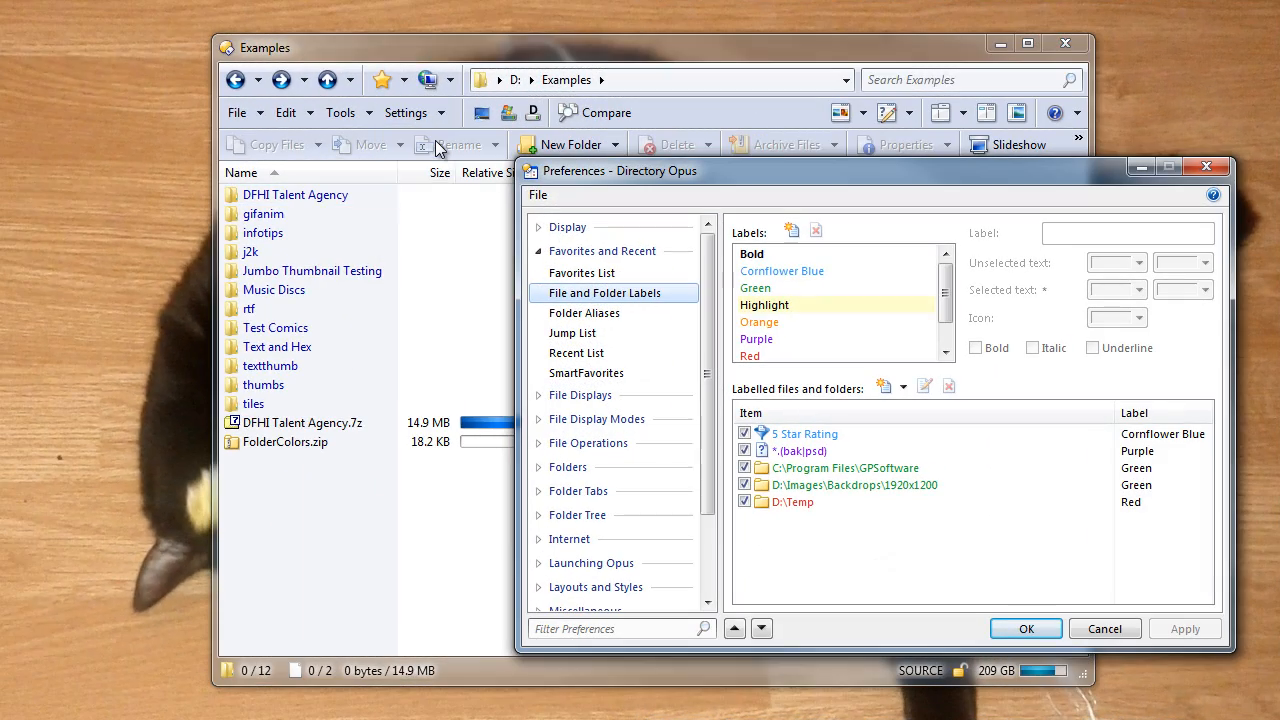
double_click(771, 454)
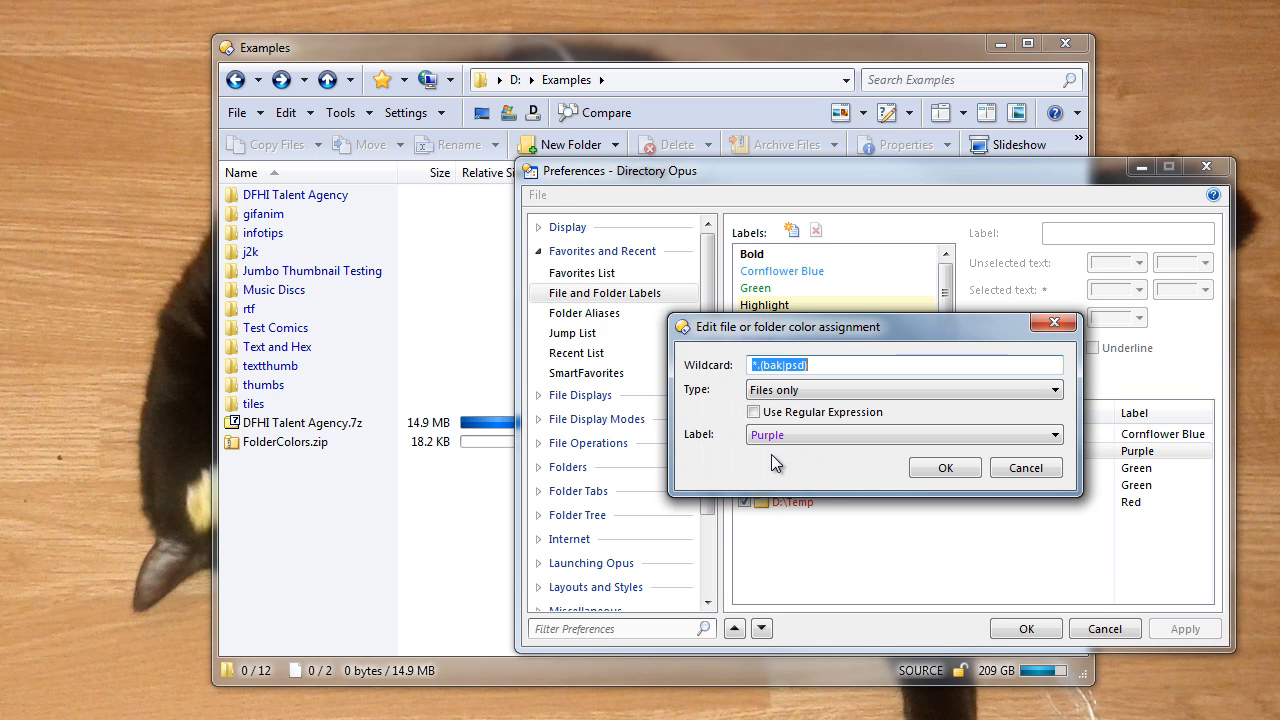
left_click(946, 470)
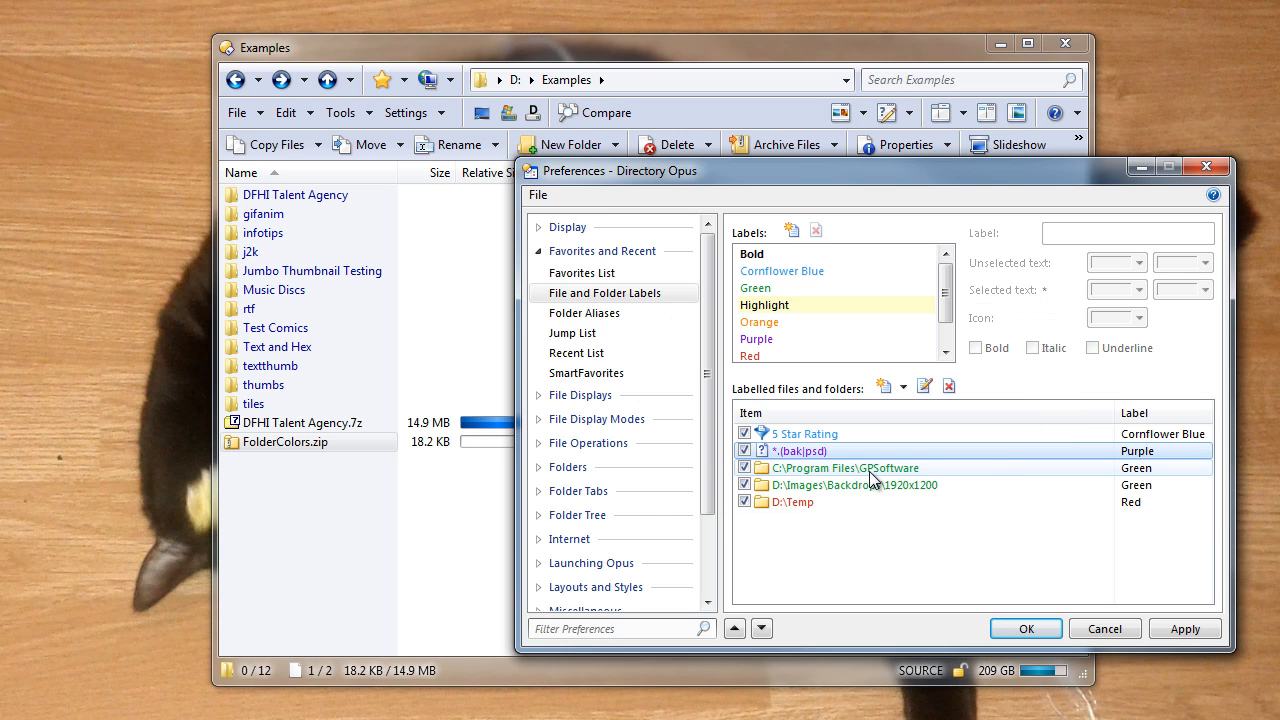
left_click(858, 485)
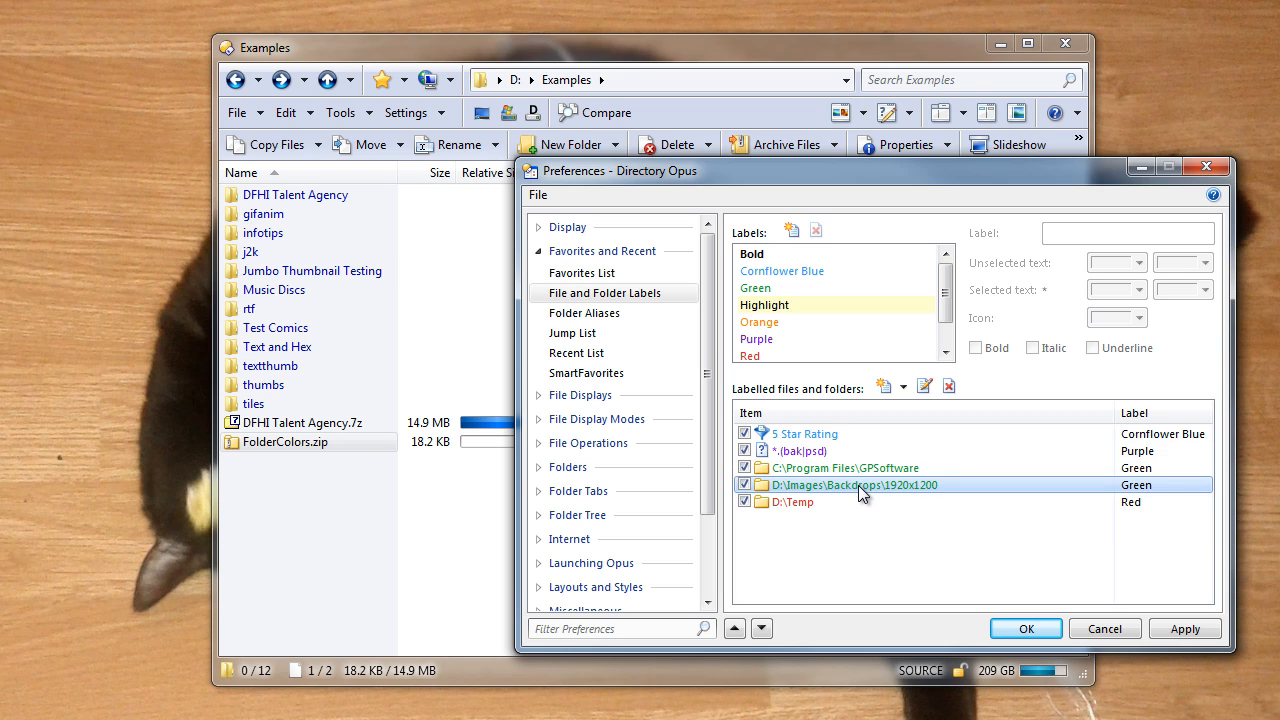
Review the 5 Star Rating label filter's definition and disable that filter
double_click(840, 437)
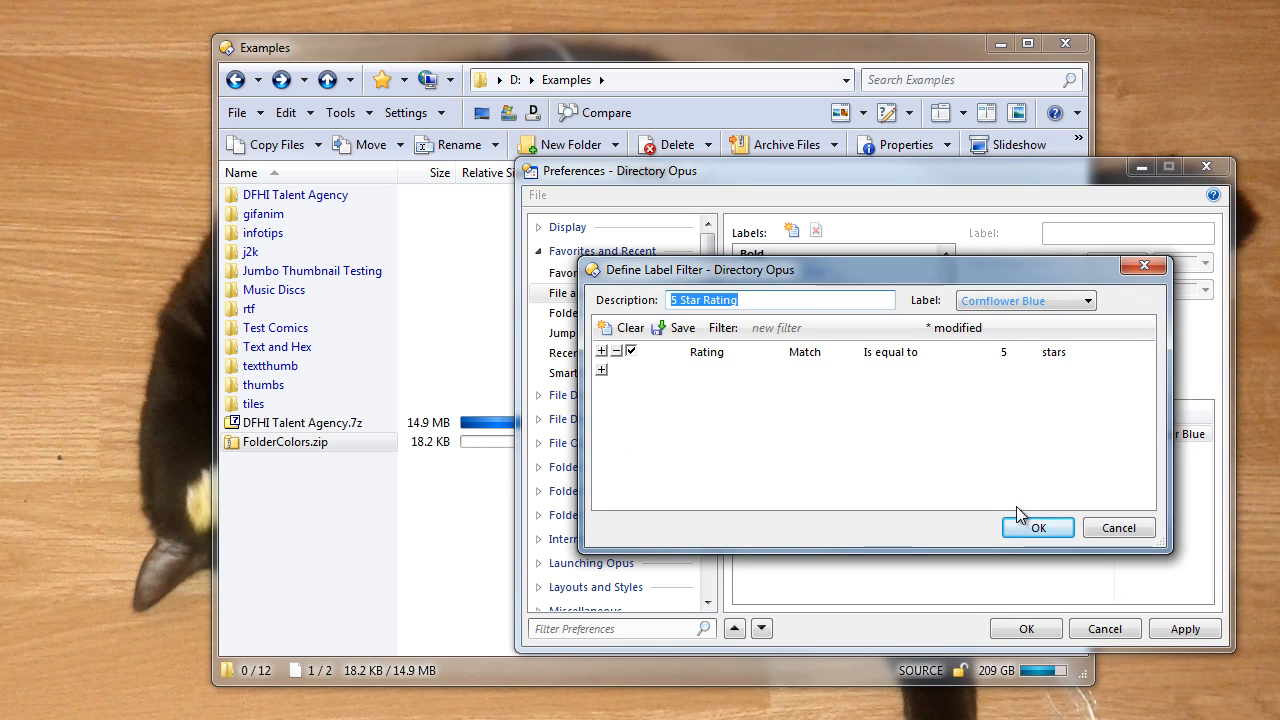
left_click(1037, 528)
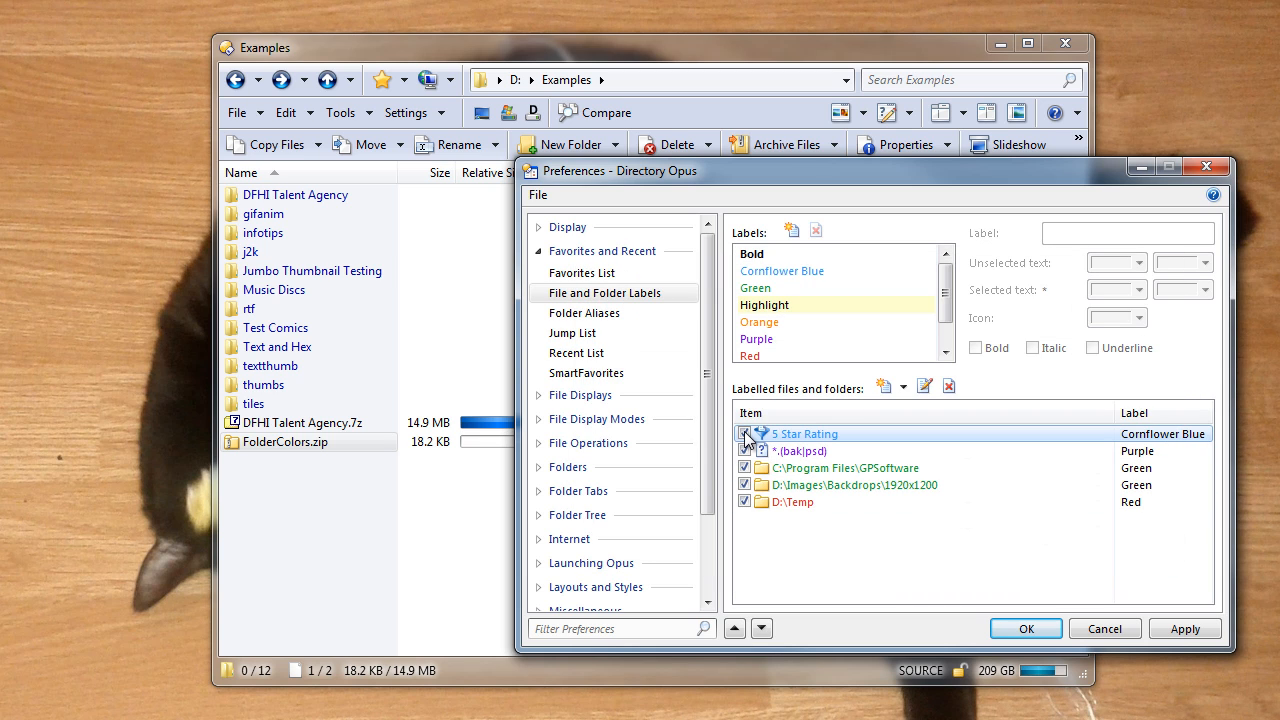
left_click(744, 433)
Create a new label filter described as Mark Recent Files and assign it the Highlight label
left_click(886, 387)
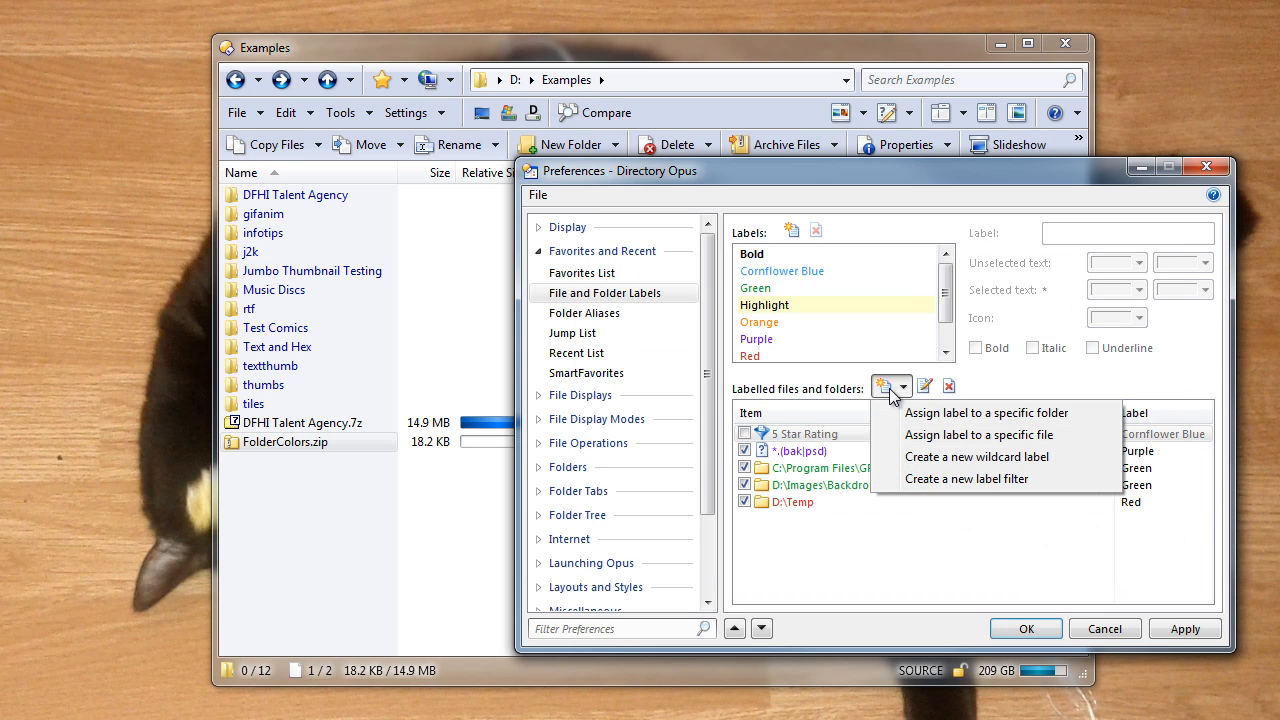
left_click(1007, 479)
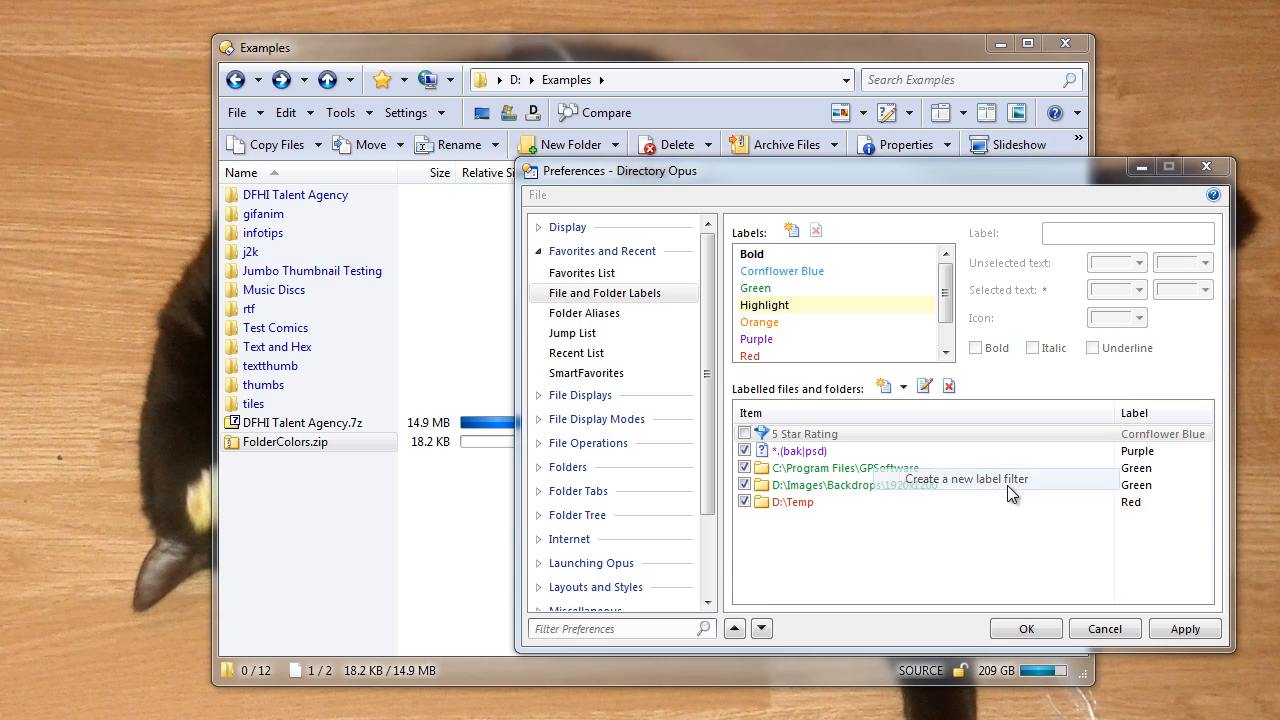
type("Mark Recent Files")
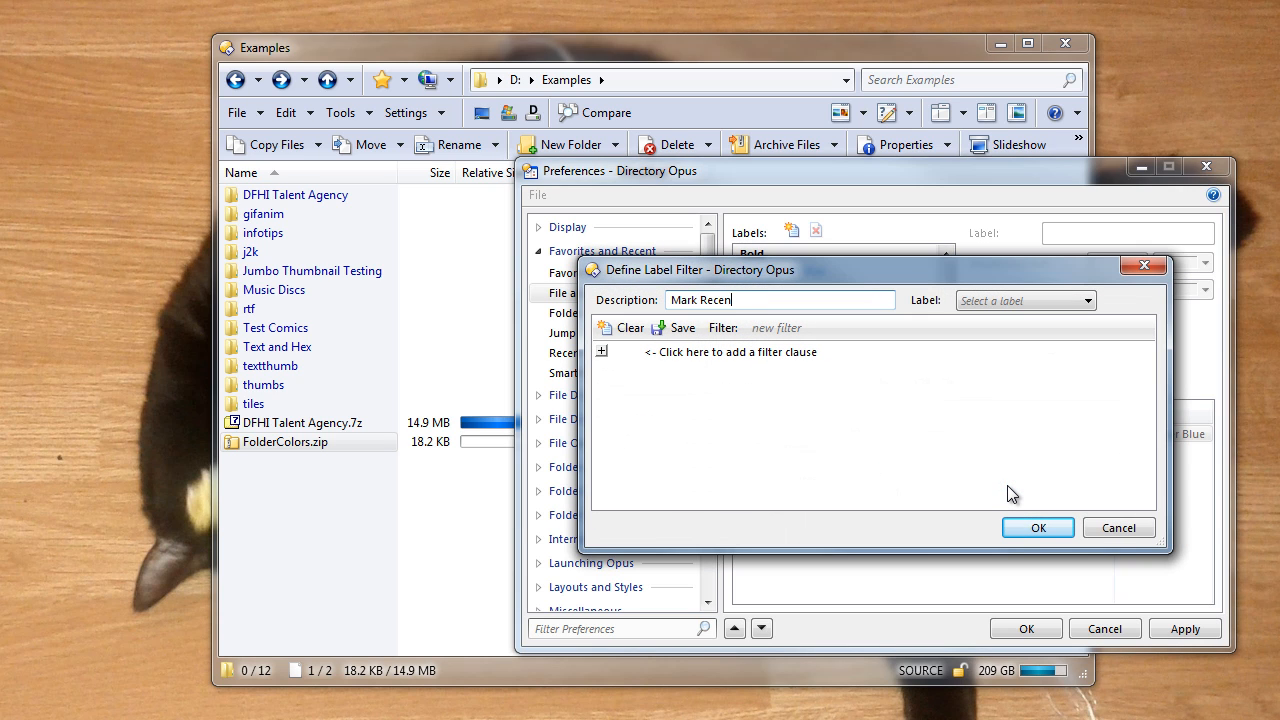
left_click(1058, 305)
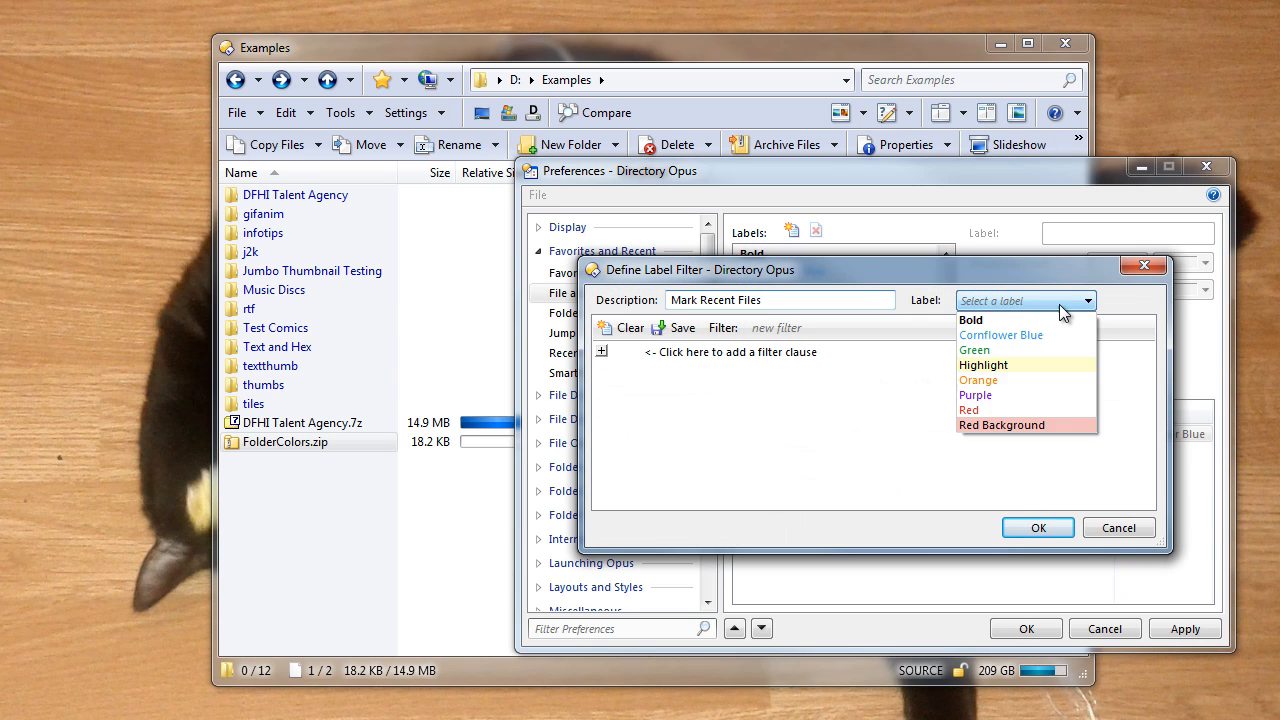
left_click(1036, 360)
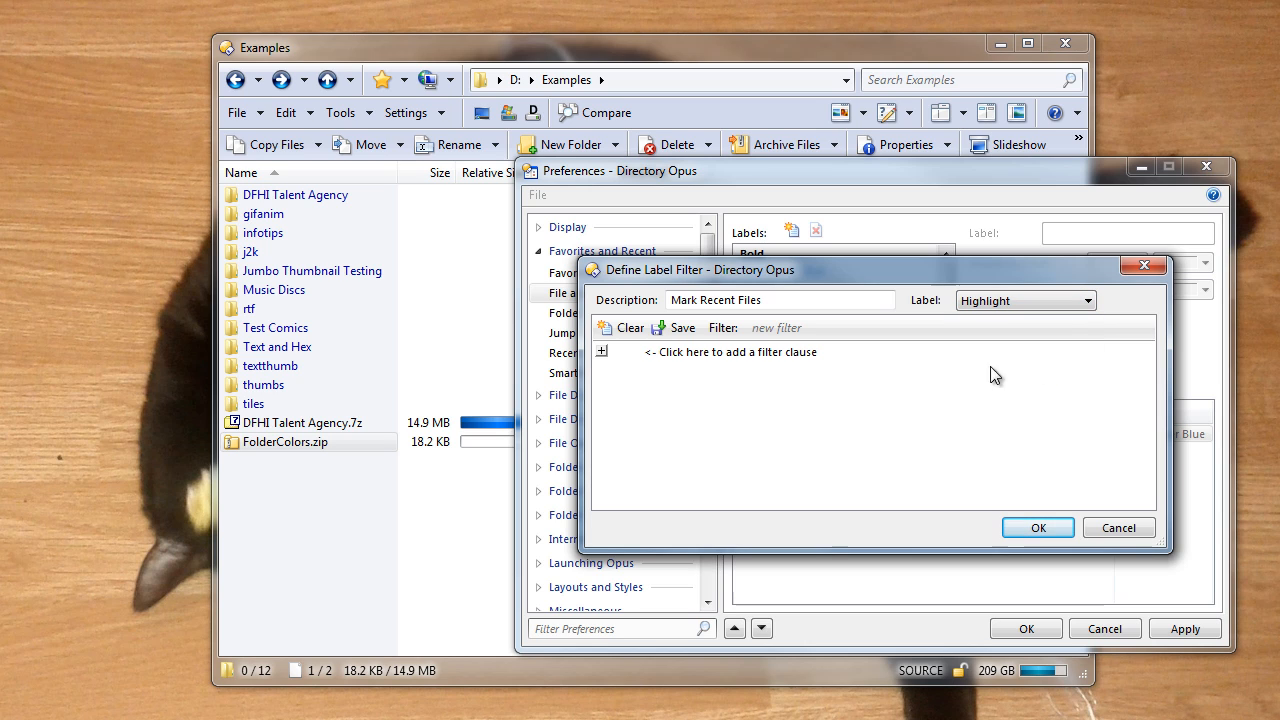
Add a Time clause matching items modified within 1 hour to the Mark Recent Files filter, then save the preferences
left_click(603, 352)
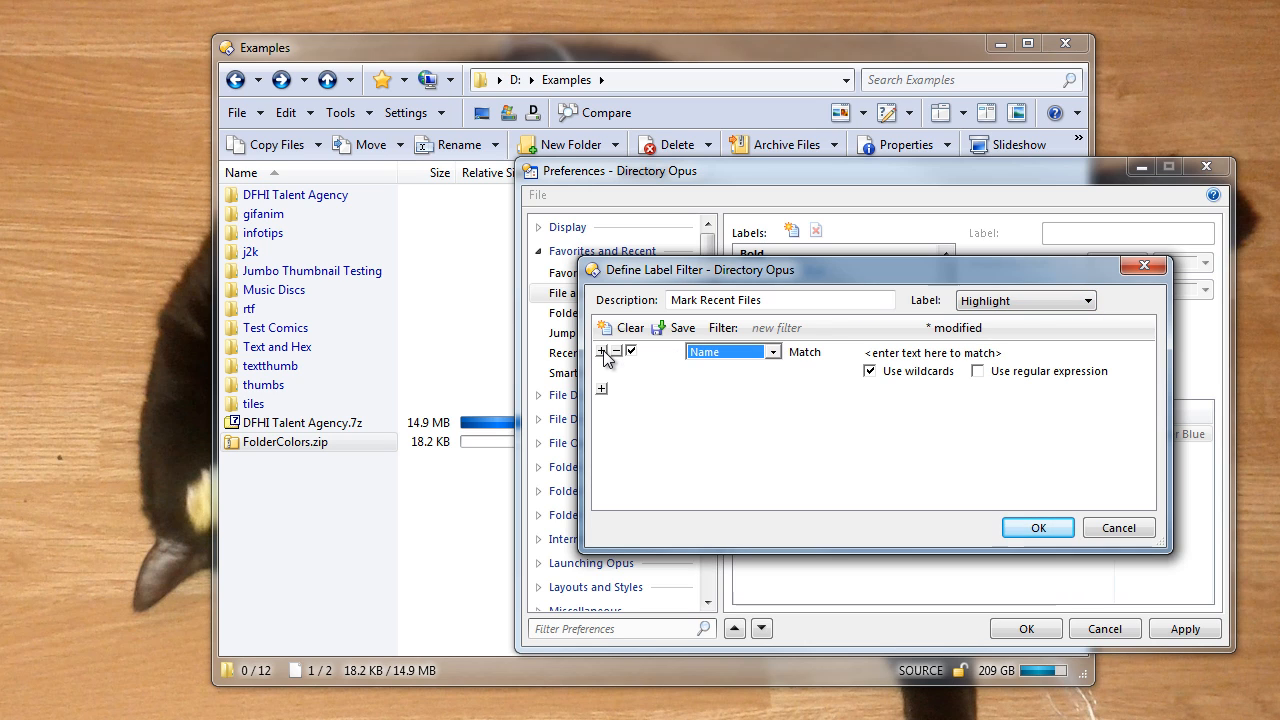
left_click(708, 352)
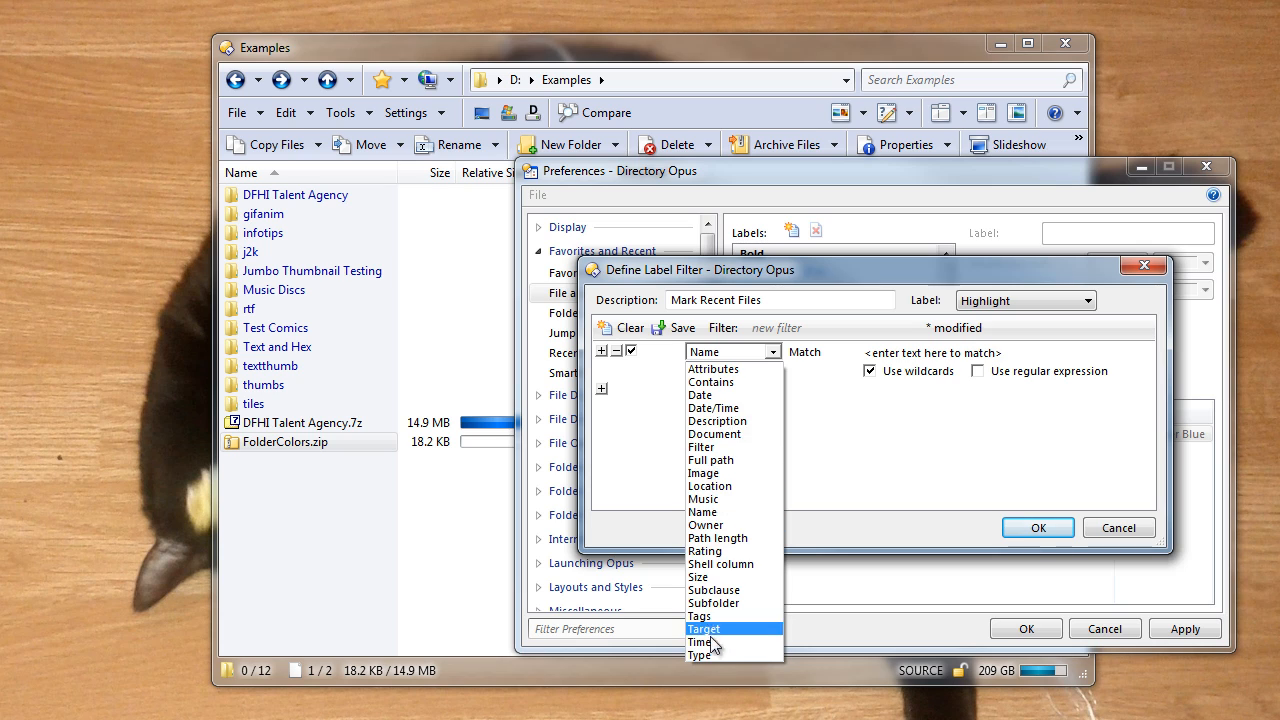
left_click(711, 645)
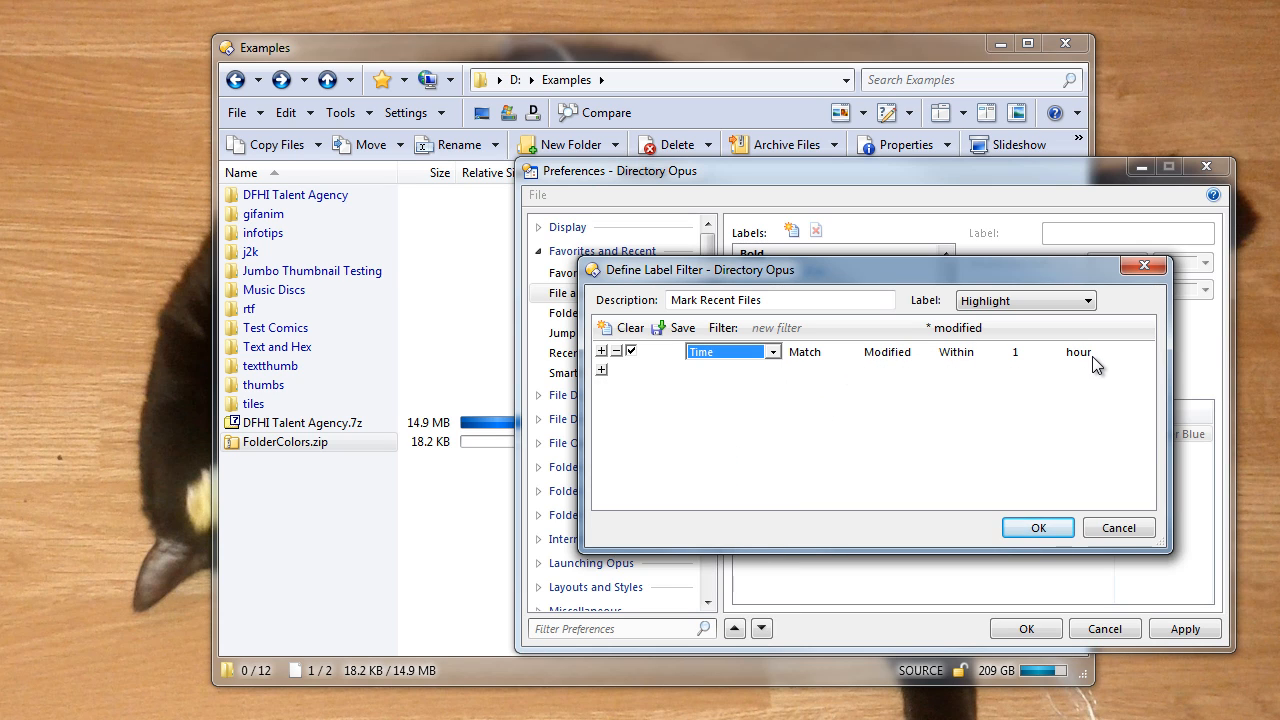
left_click(978, 402)
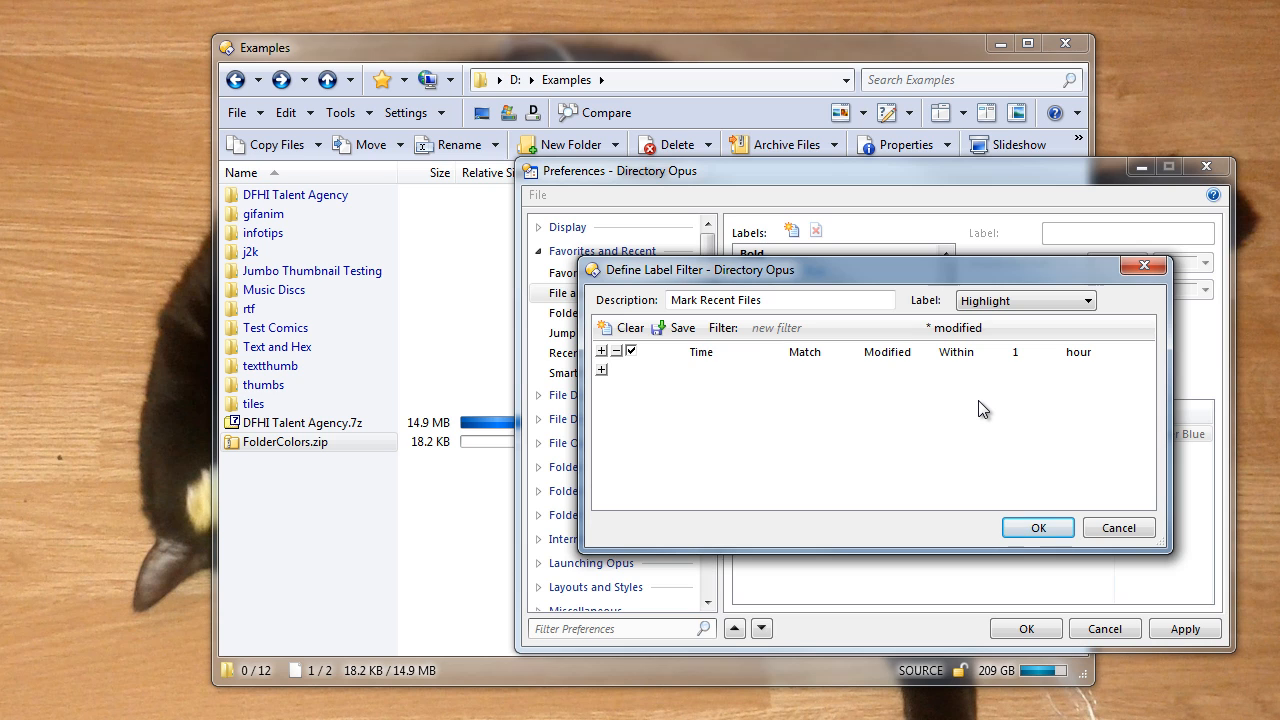
left_click(1036, 528)
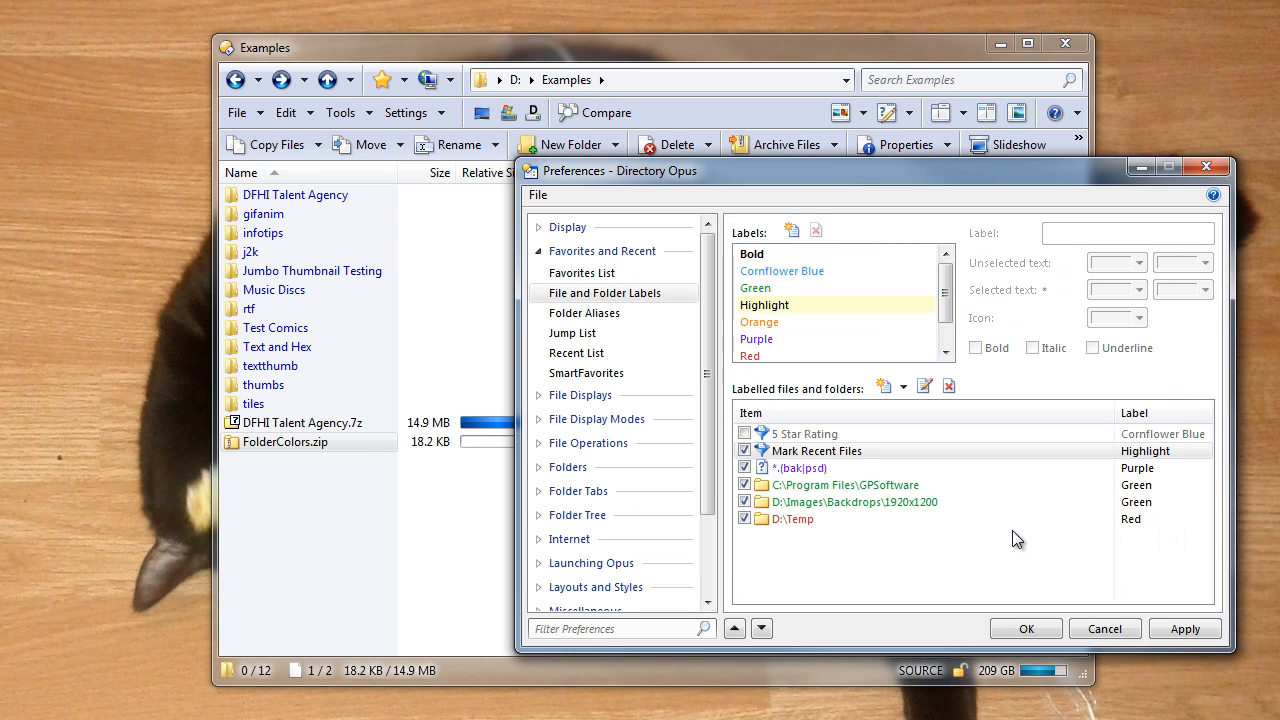
left_click(1012, 628)
Create a new folder with the default name in D:\Examples
left_click(812, 591)
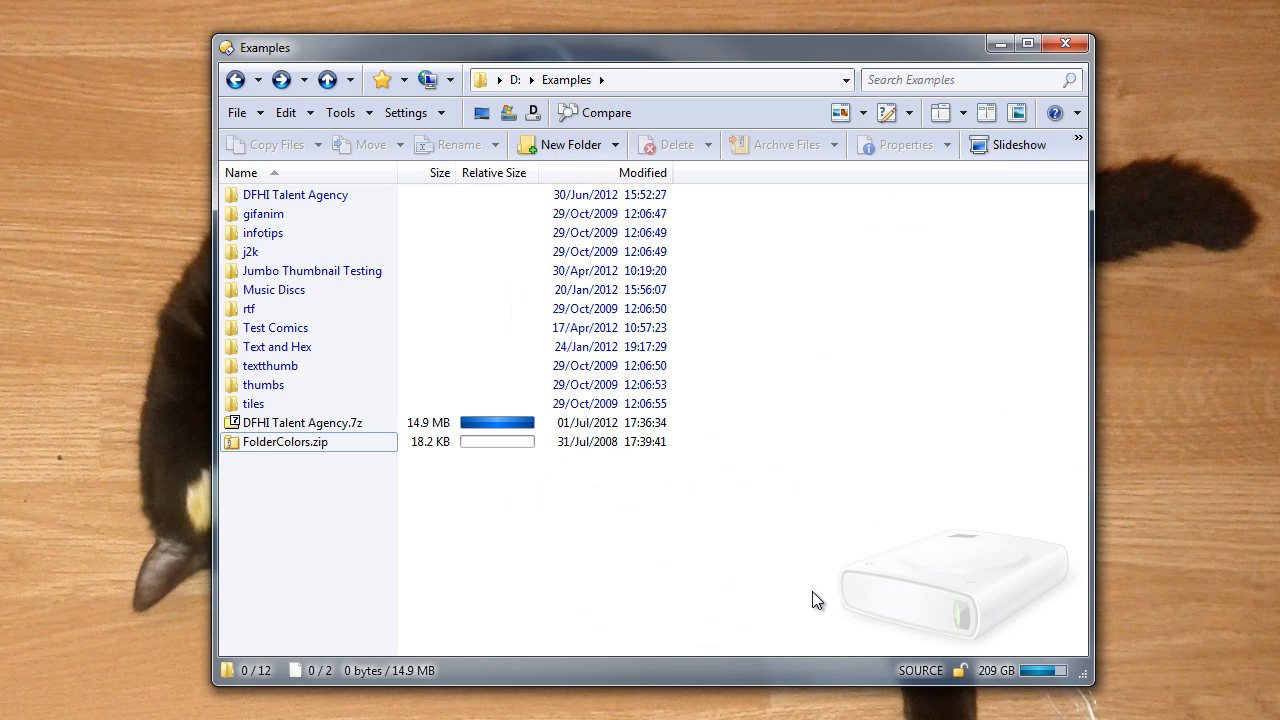
key("ctrl+shift+n")
key("Return")
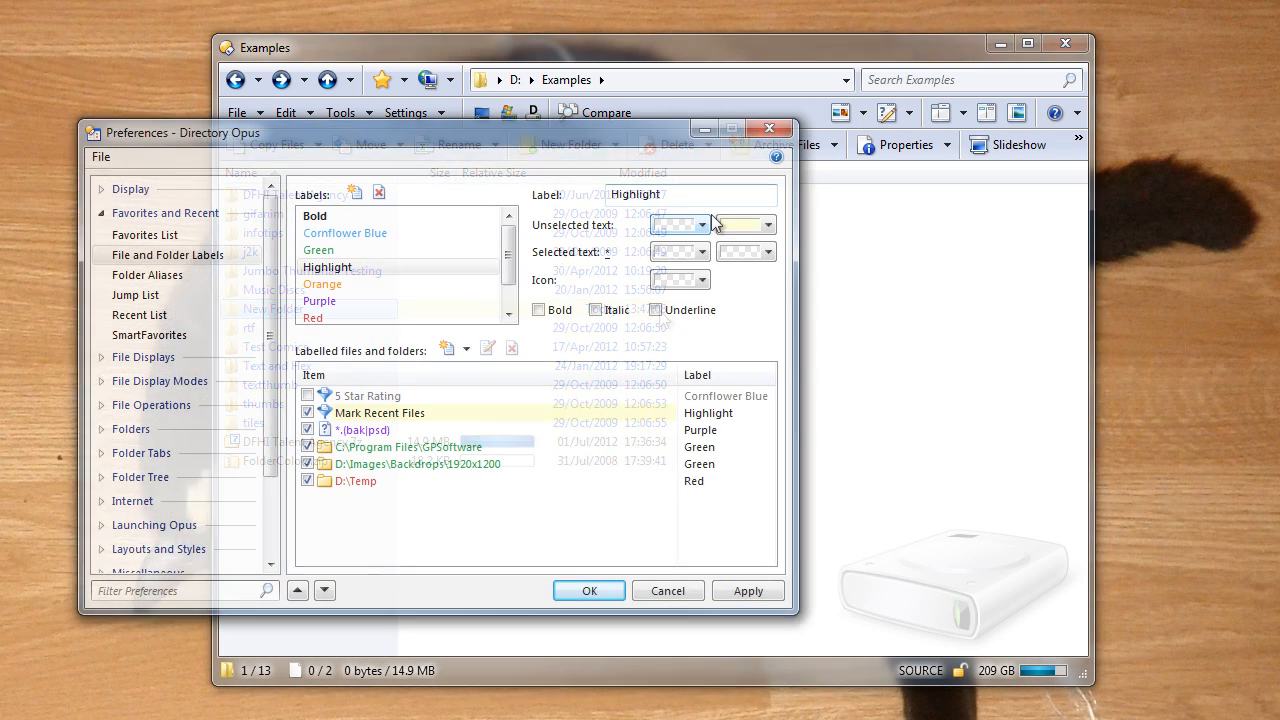
Change the Highlight label's unselected background to a stronger yellow and save the preferences
left_click(725, 227)
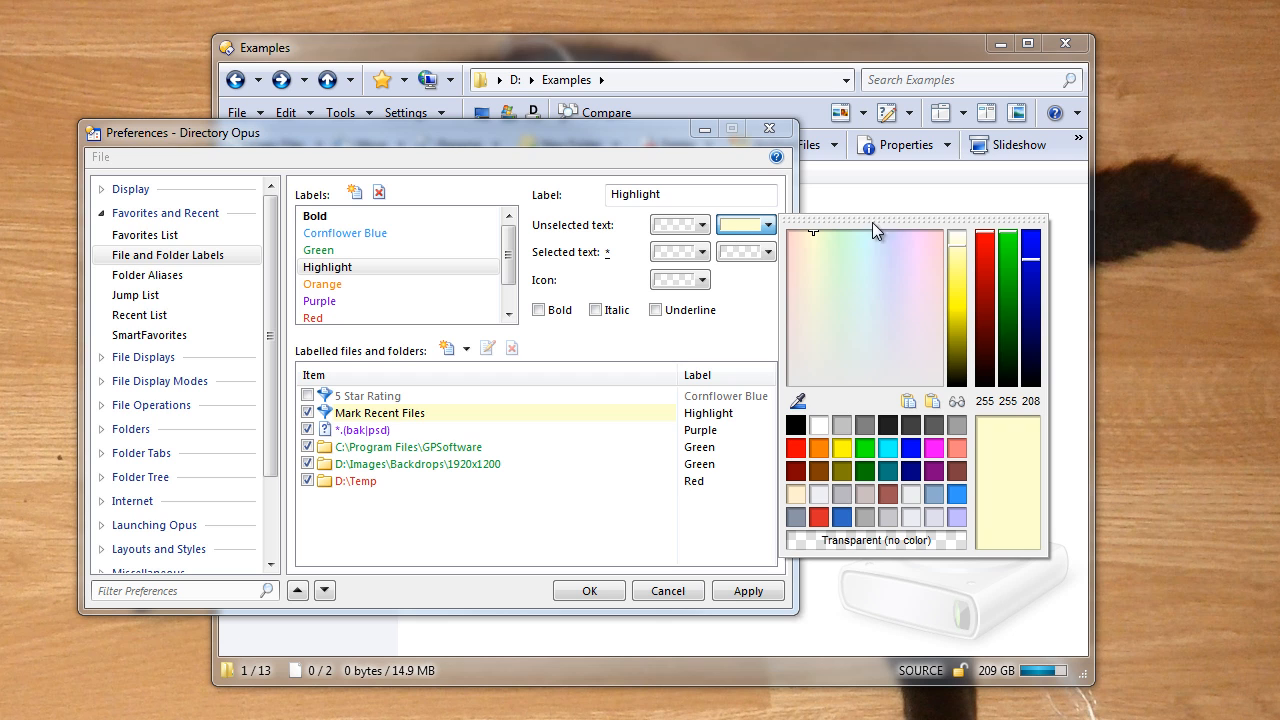
left_click_drag(955, 245, 957, 310)
left_click(768, 313)
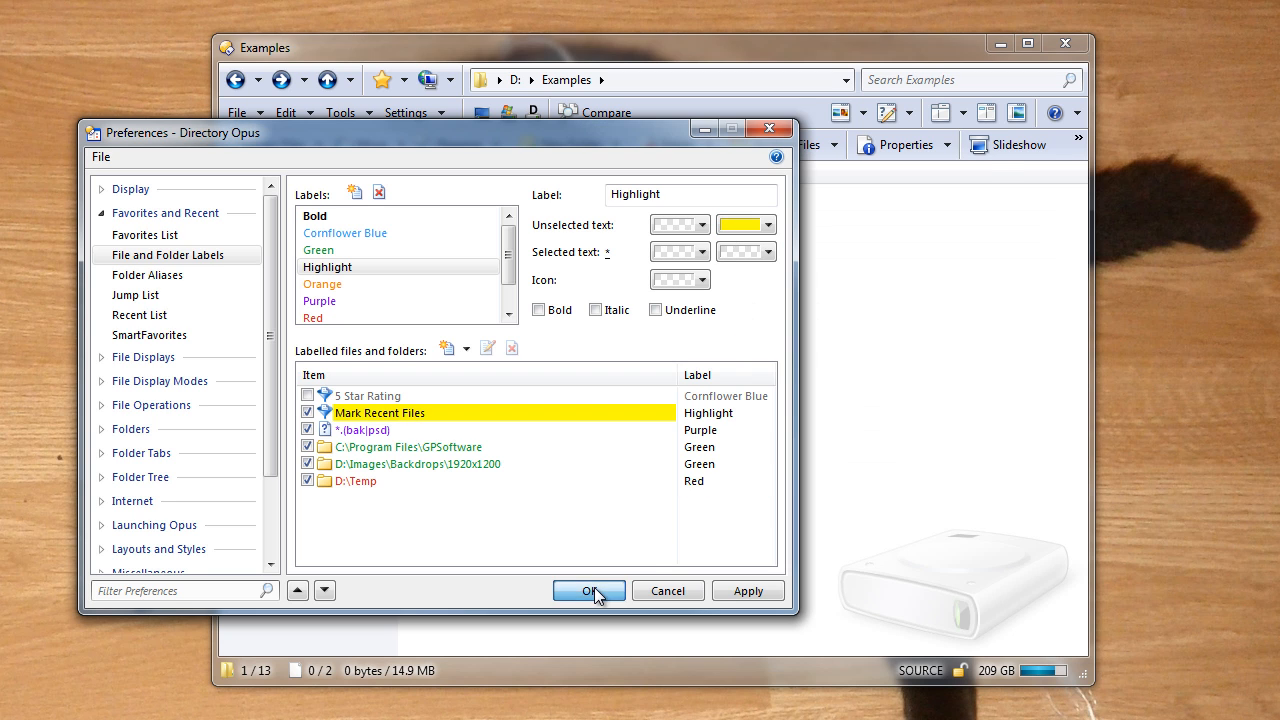
left_click(590, 591)
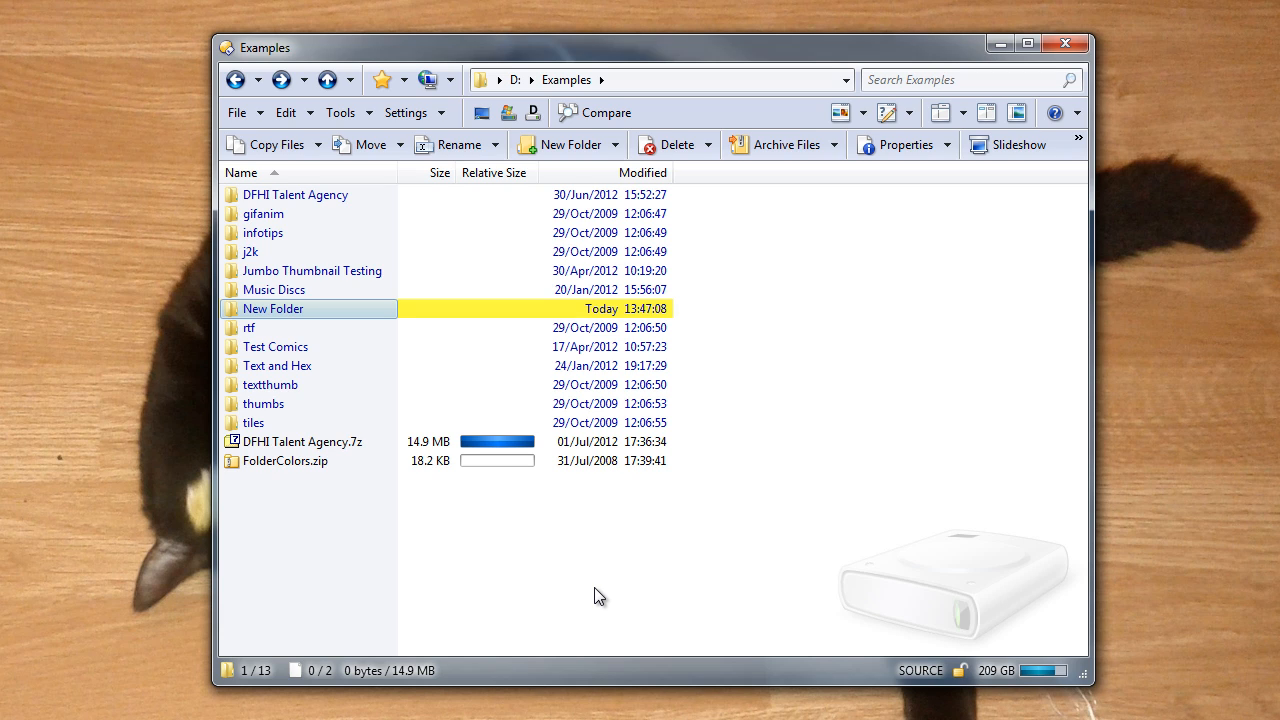
Create two new text documents with default names in D:\Examples and clear the selection
left_click(594, 589)
key("ctrl+n")
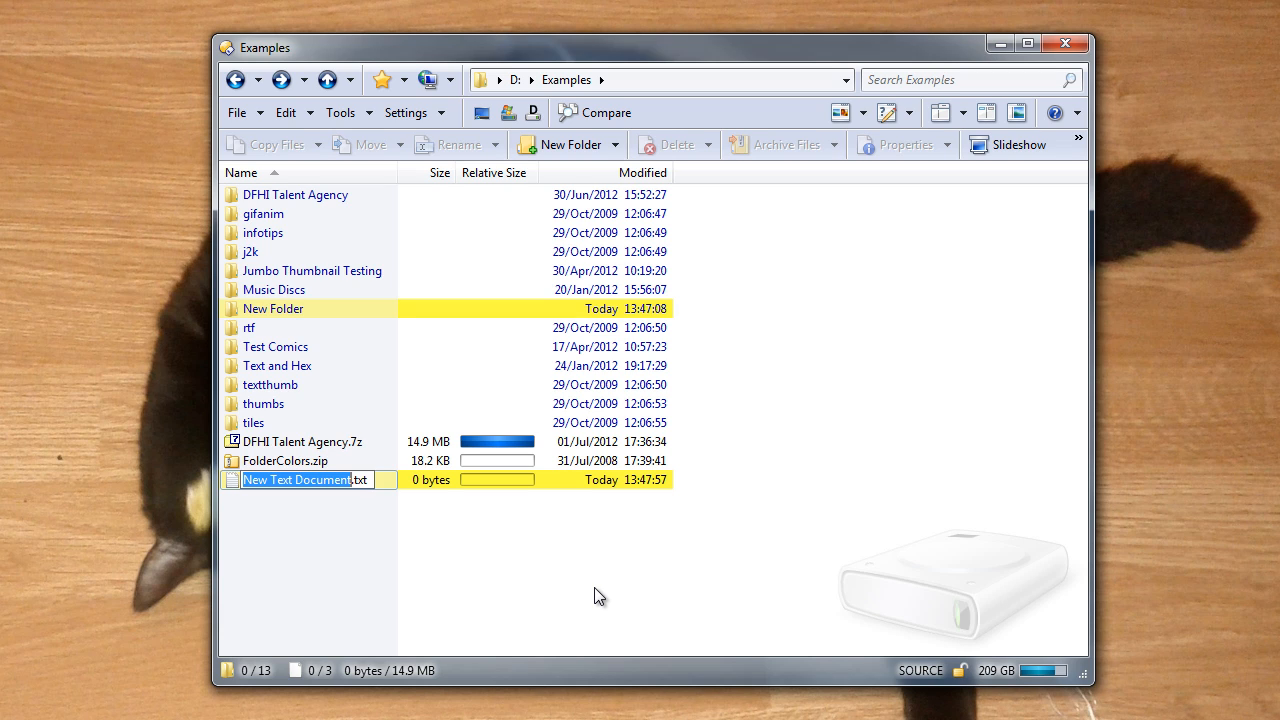
key("Return")
key("ctrl+n")
key("Return")
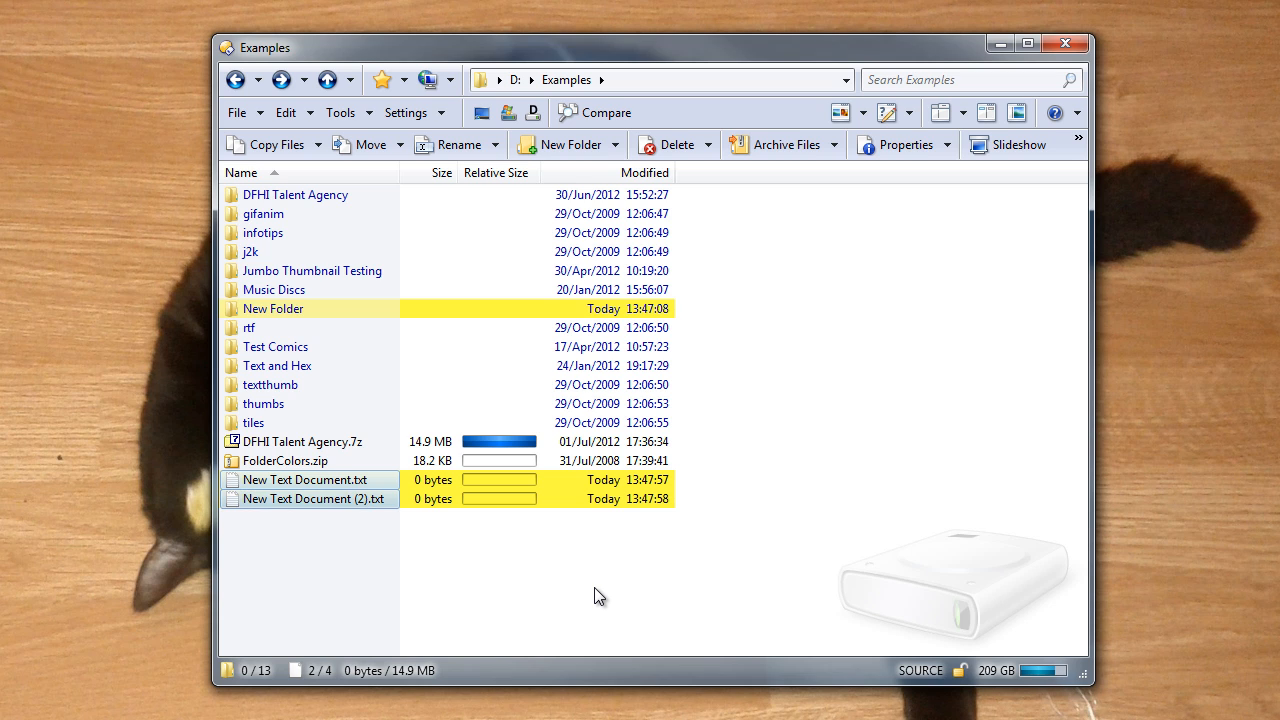
left_click(594, 588)
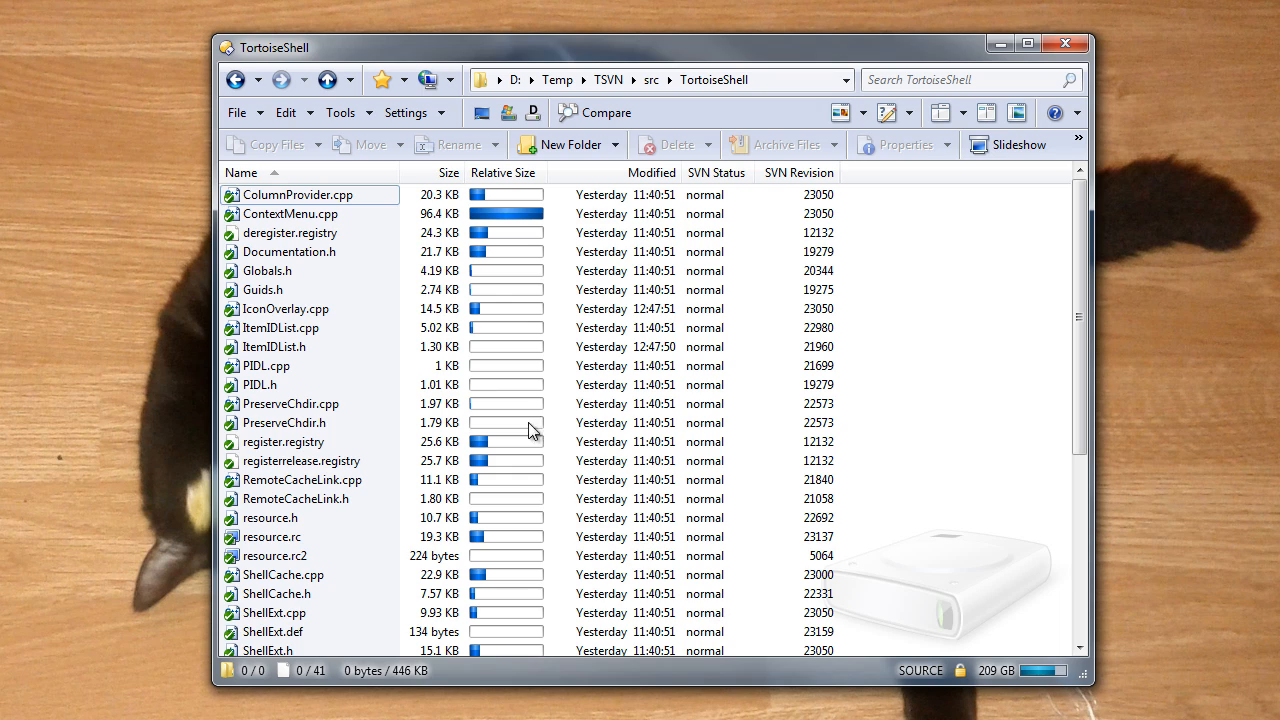
Add a comment beginning "// This is a" at the top of IconOverlay.cpp in TextPad, and create a new text document in the TortoiseShell folder
double_click(365, 308)
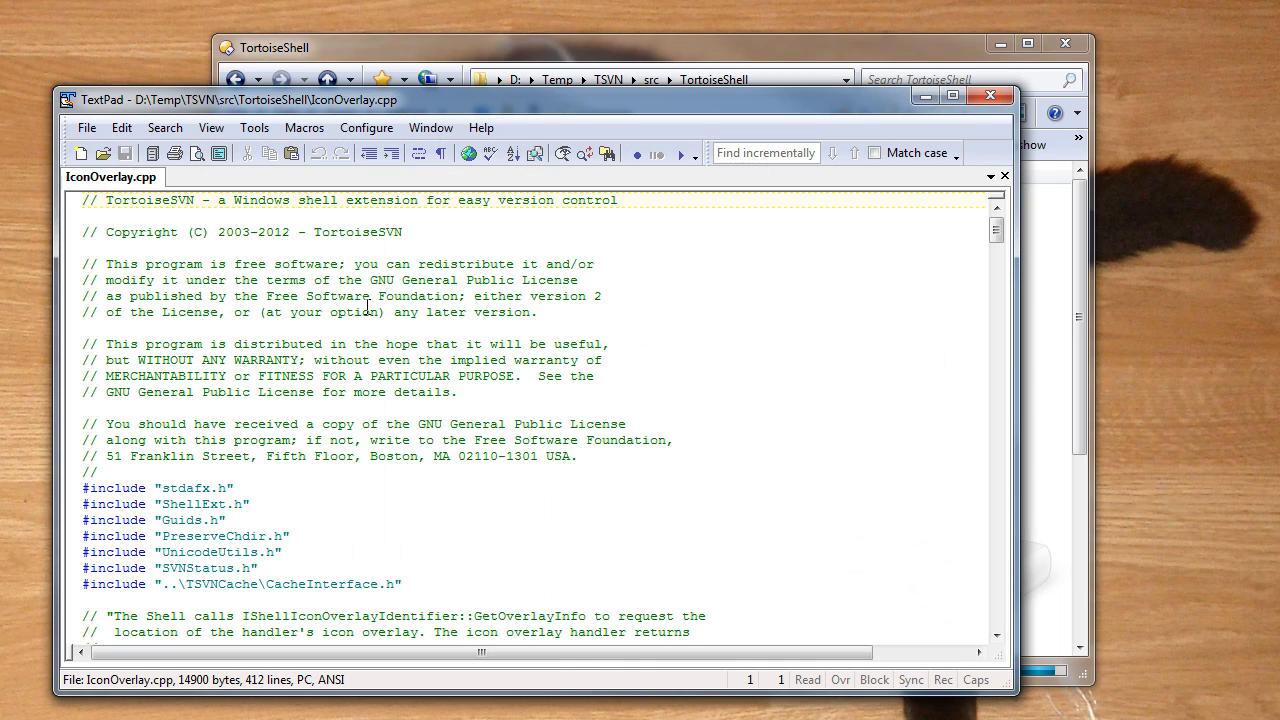
key("Return")
key("Return")
key("Up")
key("Up")
type("// This is a")
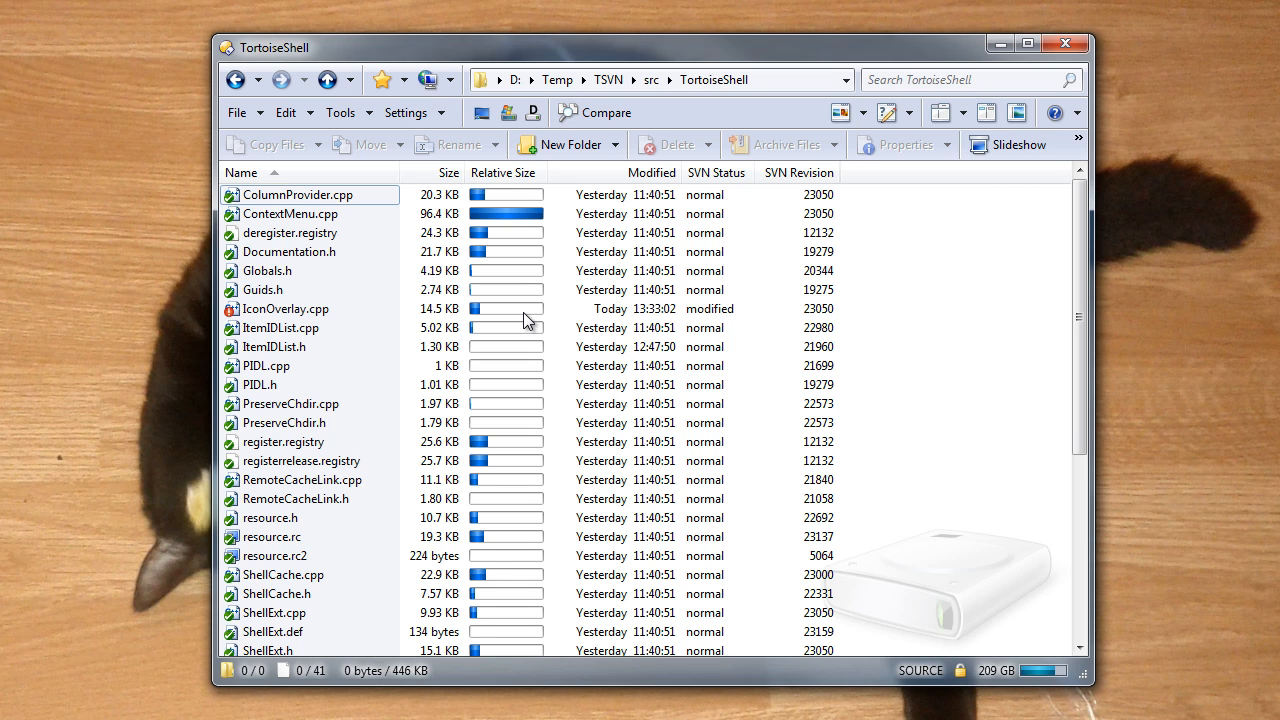
key("ctrl+shift+t")
key("Return")
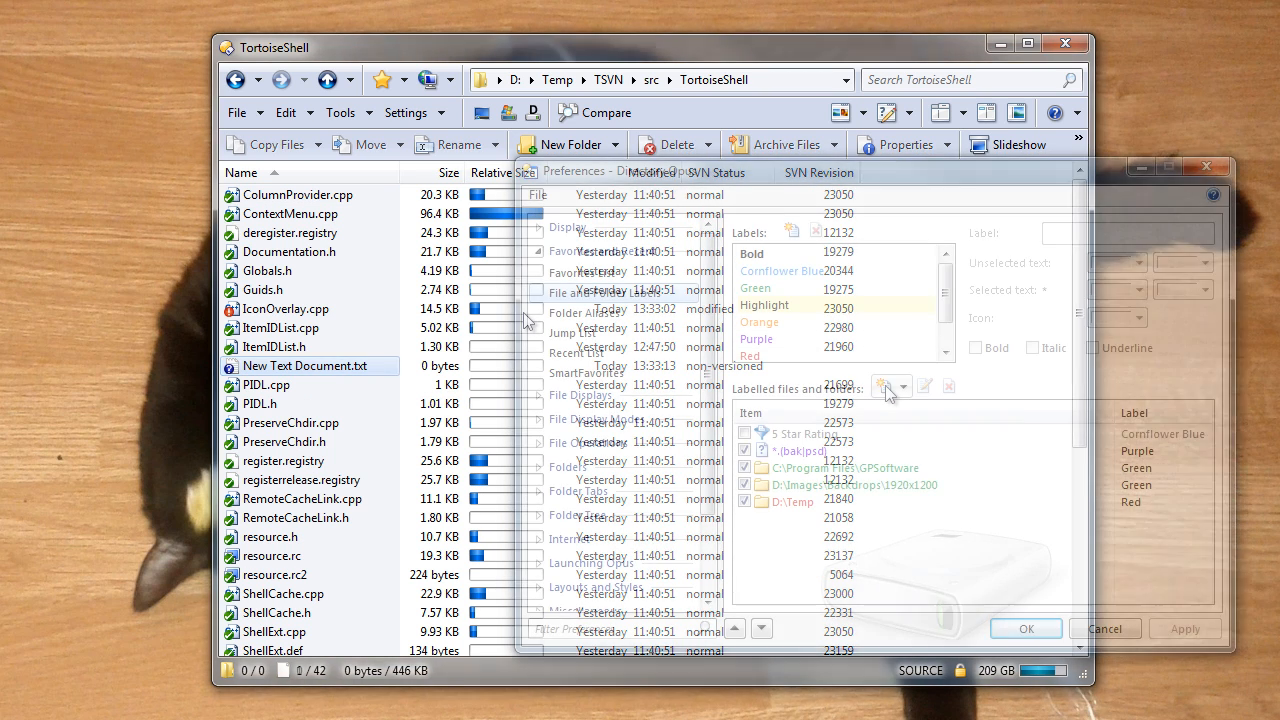
Create a new label filter described as SVN Status and assign it the Red Background label
left_click(887, 390)
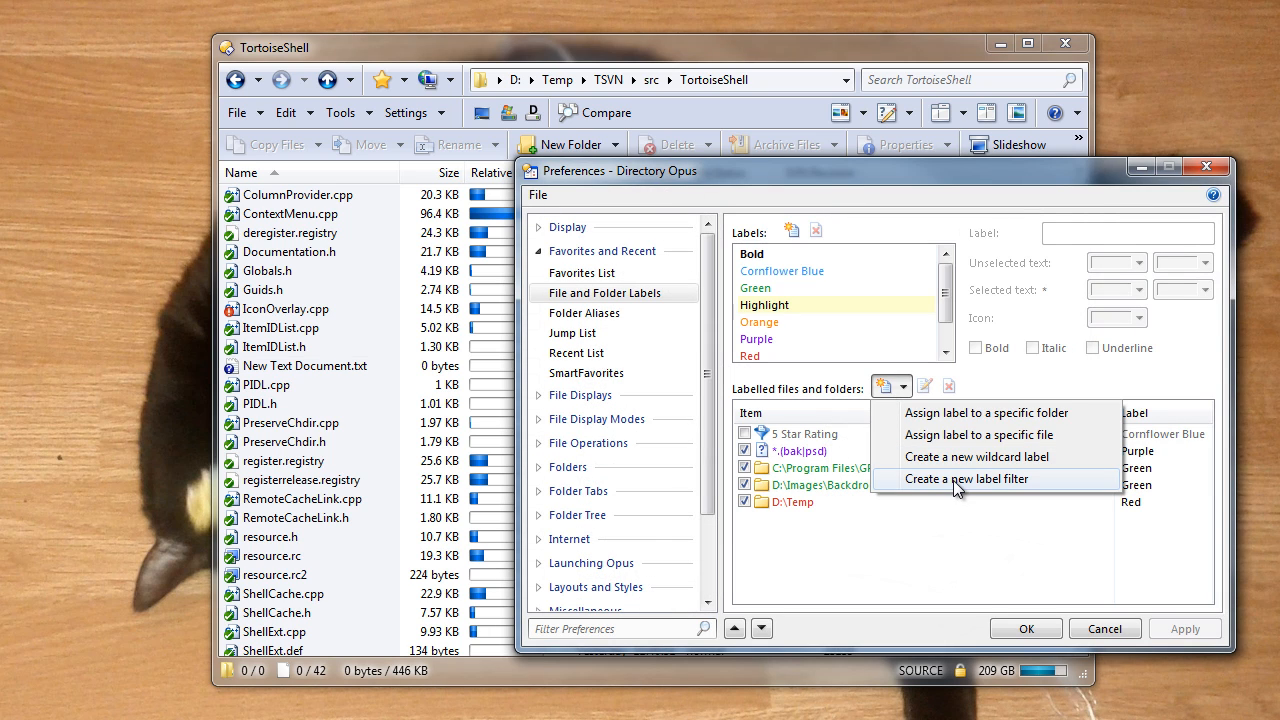
left_click(1021, 482)
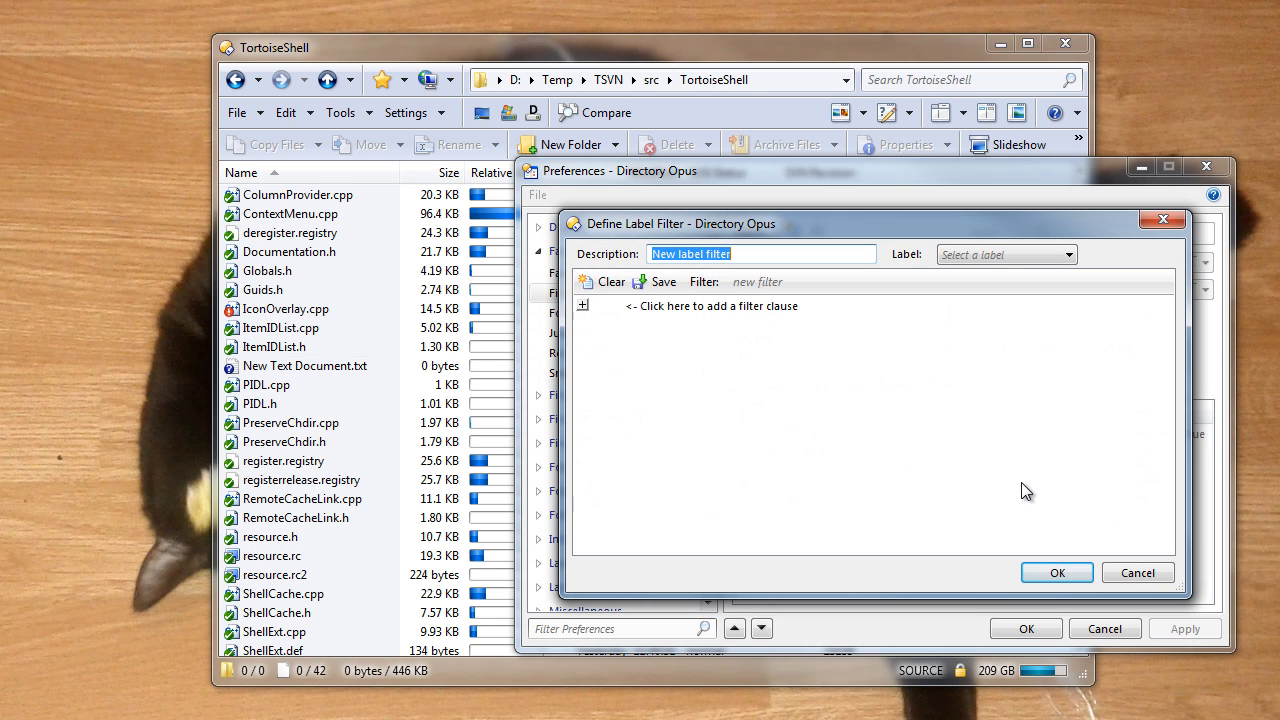
type("SVN Status")
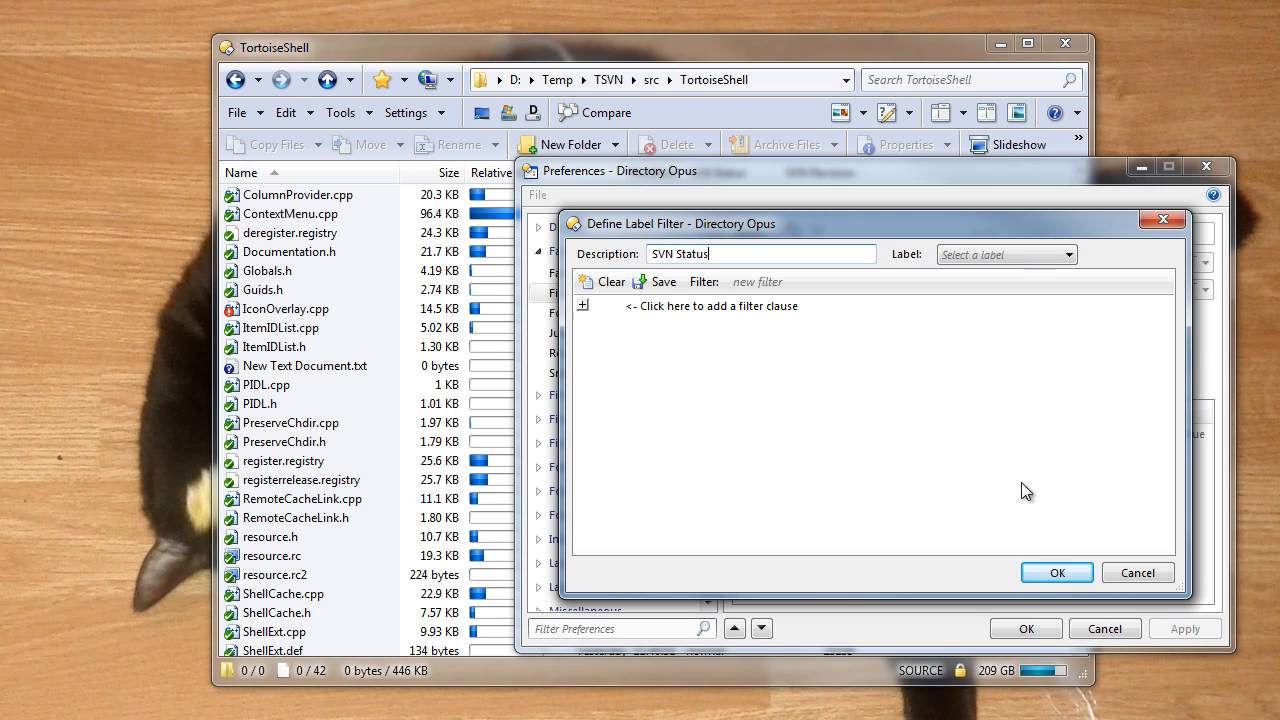
left_click(1019, 256)
left_click(1021, 379)
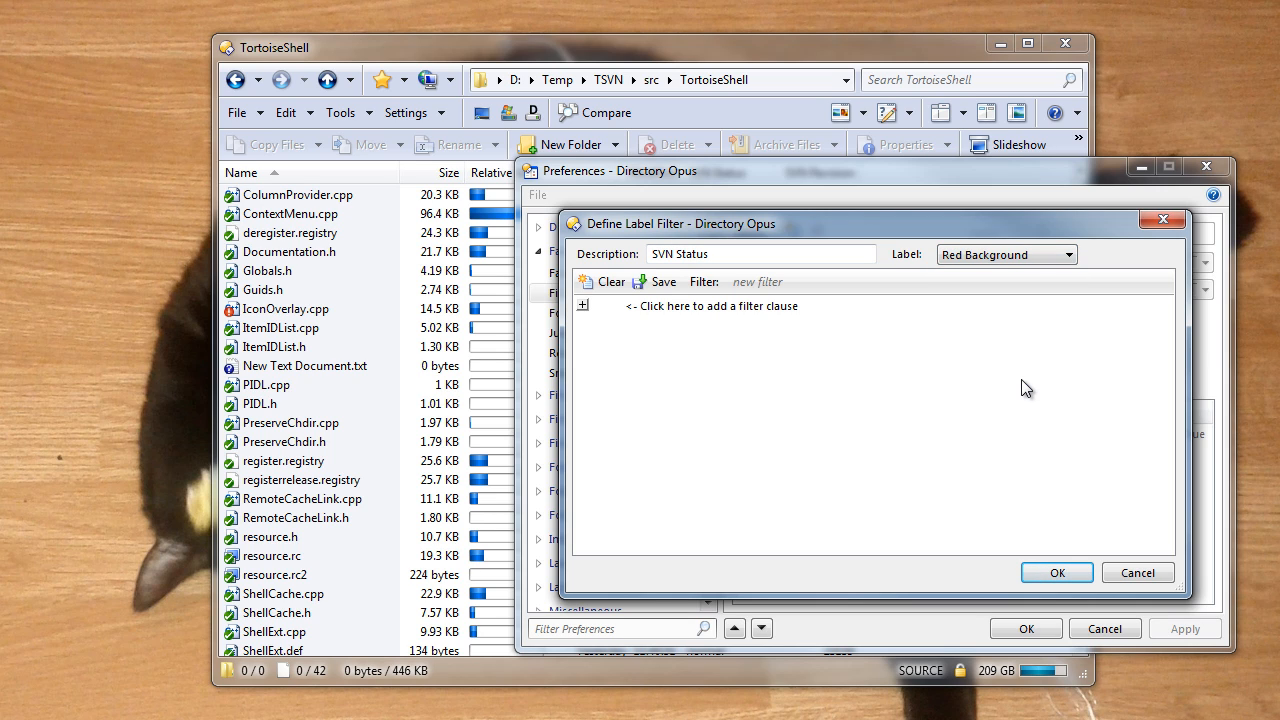
Add a clause to the SVN Status filter that matches the shell column SVN Status against *[a-z]*
left_click(583, 305)
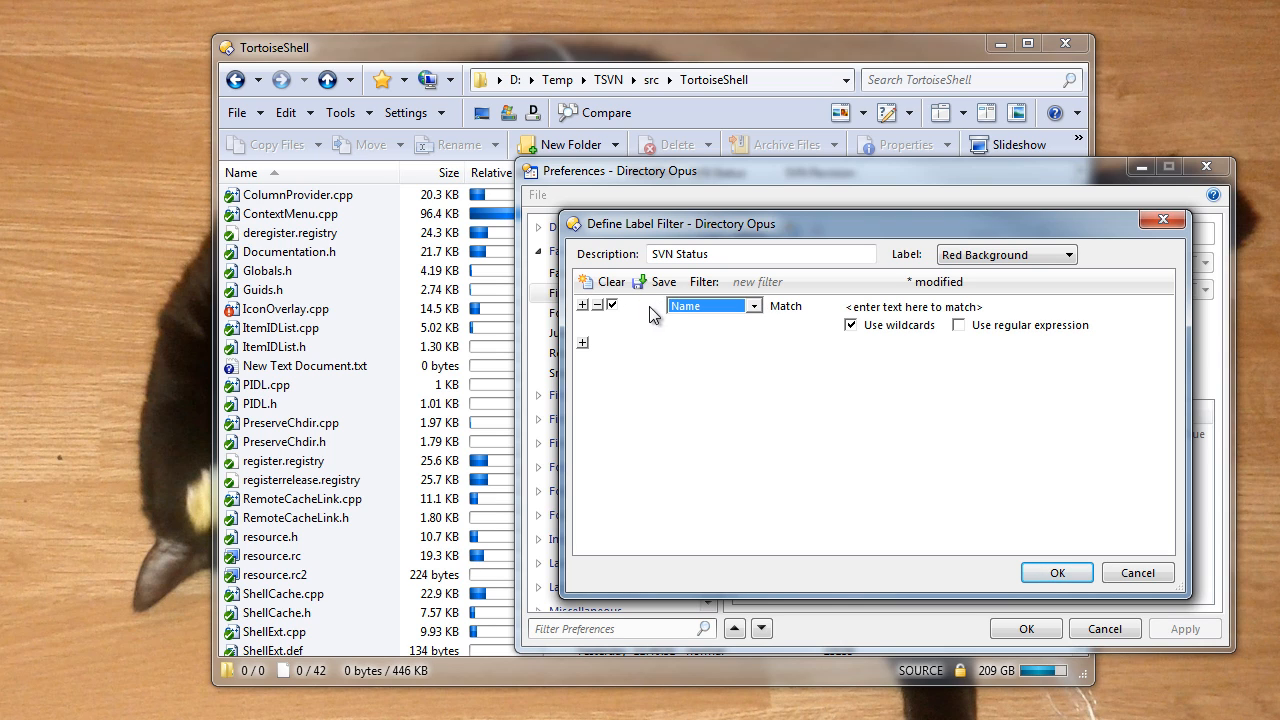
left_click(712, 306)
left_click(720, 516)
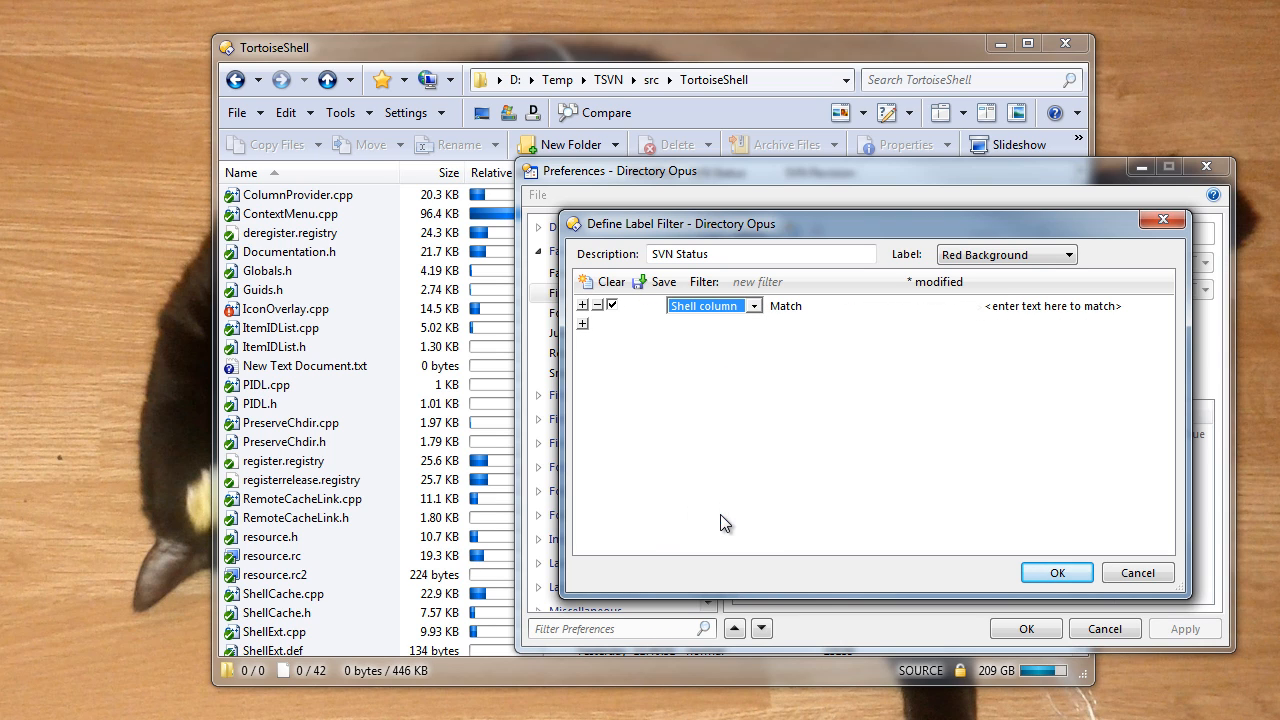
left_click(880, 306)
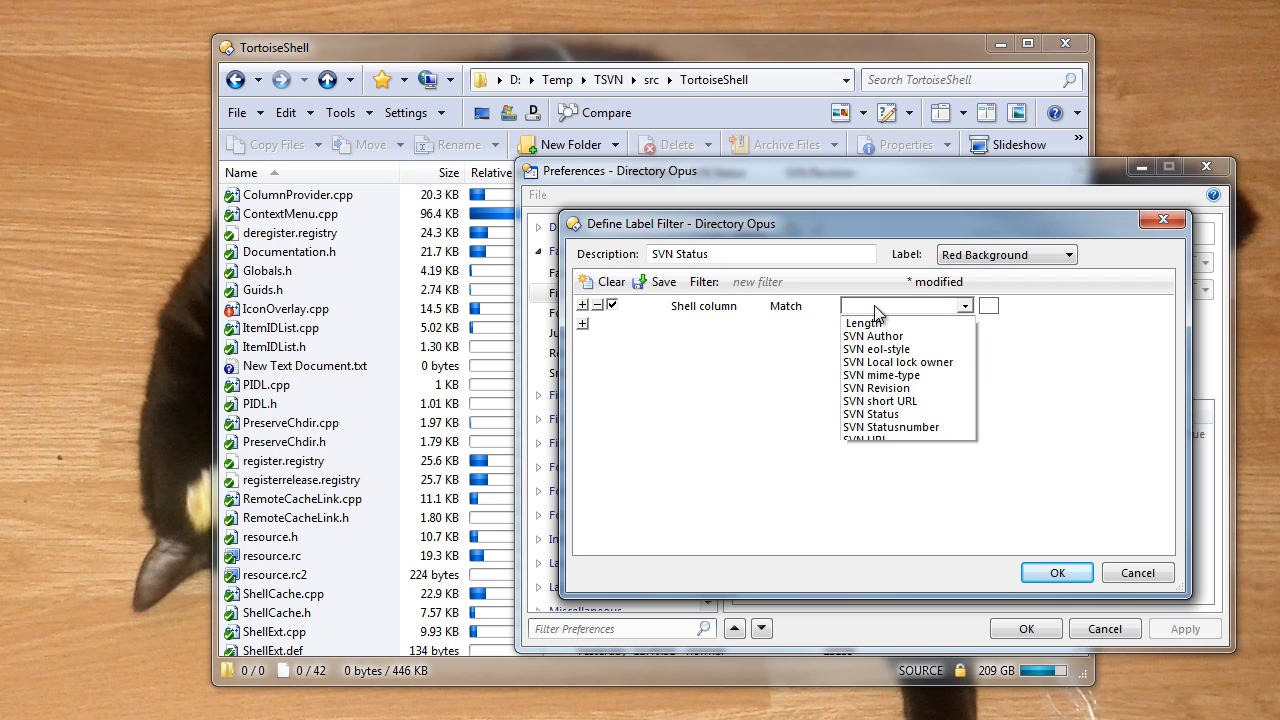
left_click(890, 418)
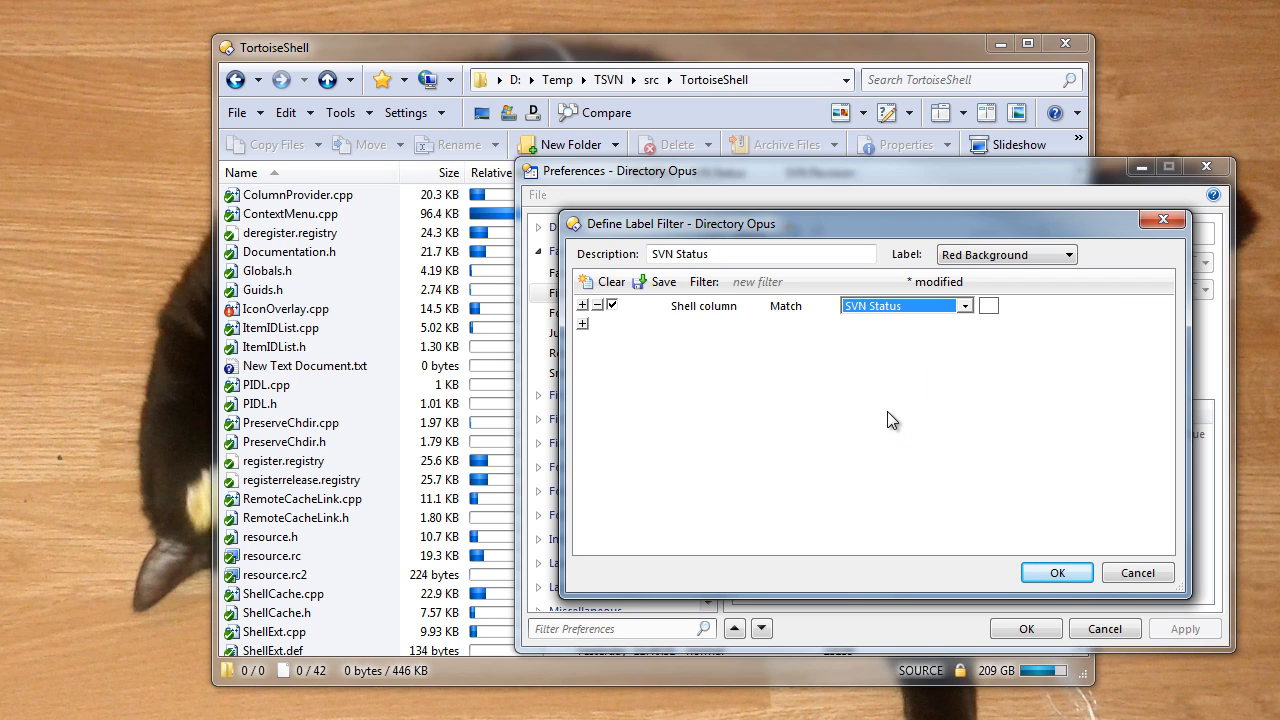
left_click(983, 307)
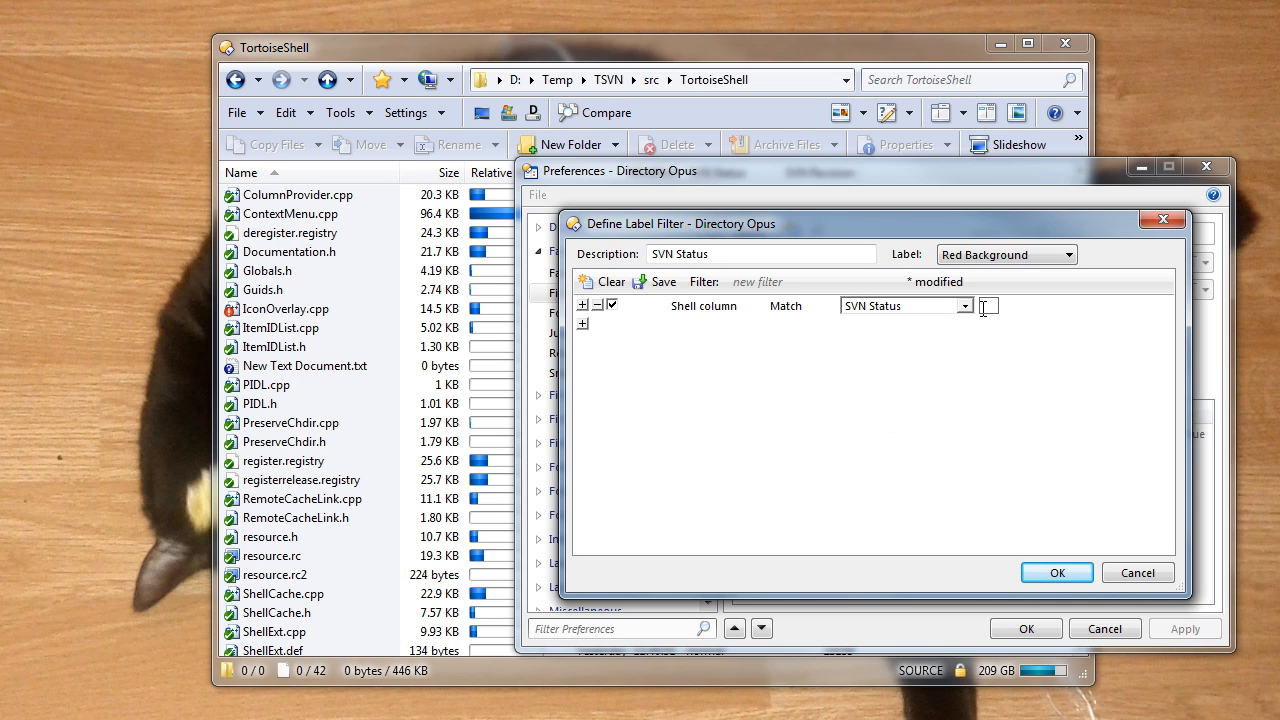
type("*[a-z]*")
key("Return")
Add an And clause requiring the shell column SVN Status not to match "normal", and save the filter and preferences
left_click(583, 325)
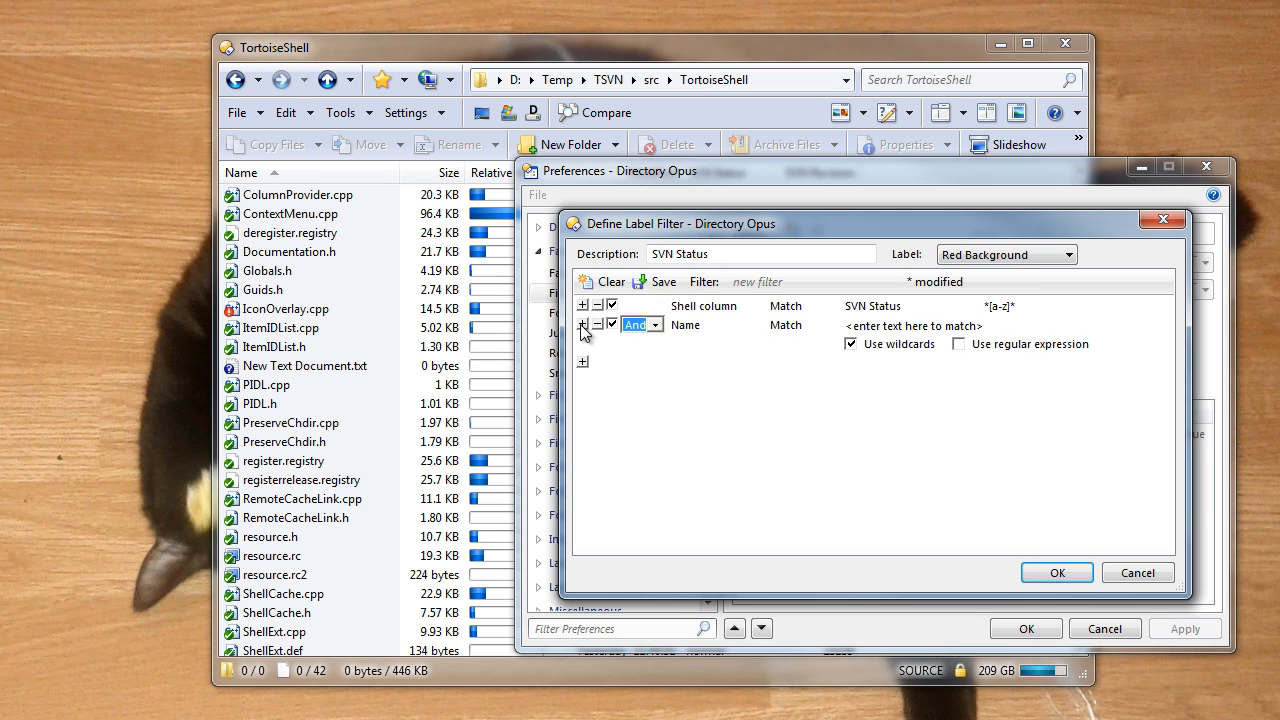
left_click(702, 328)
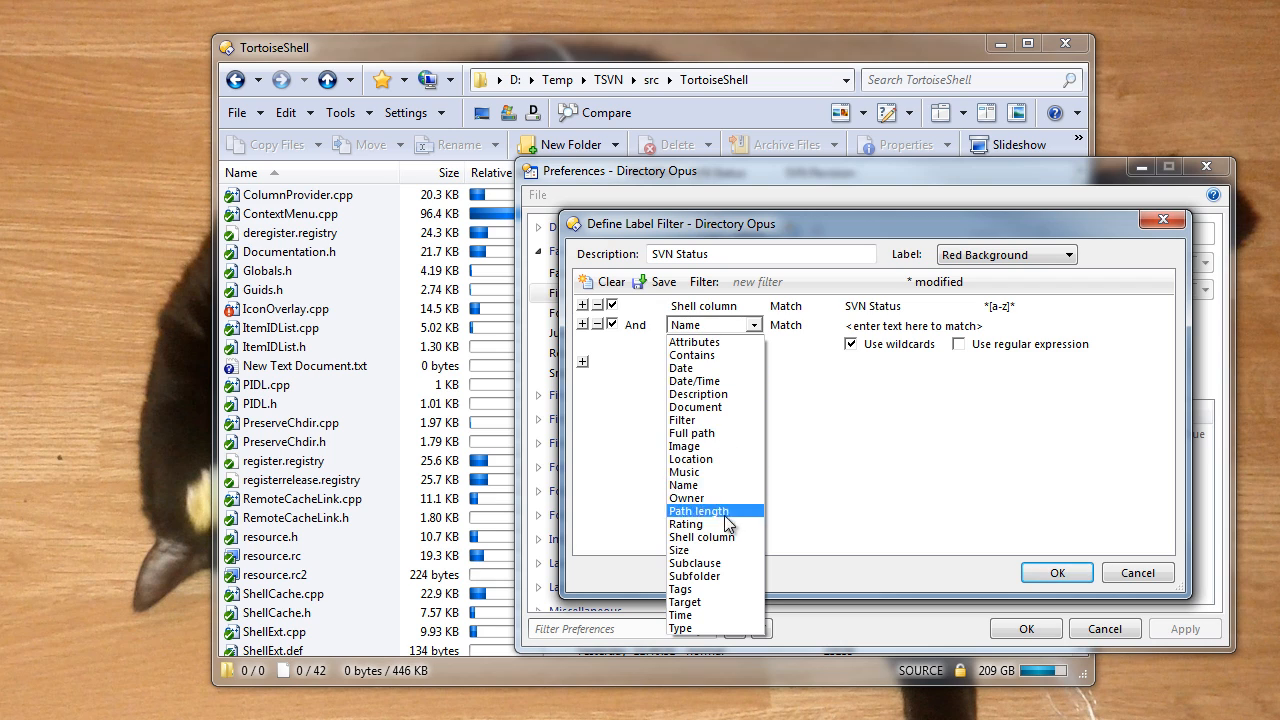
left_click(701, 537)
left_click(790, 325)
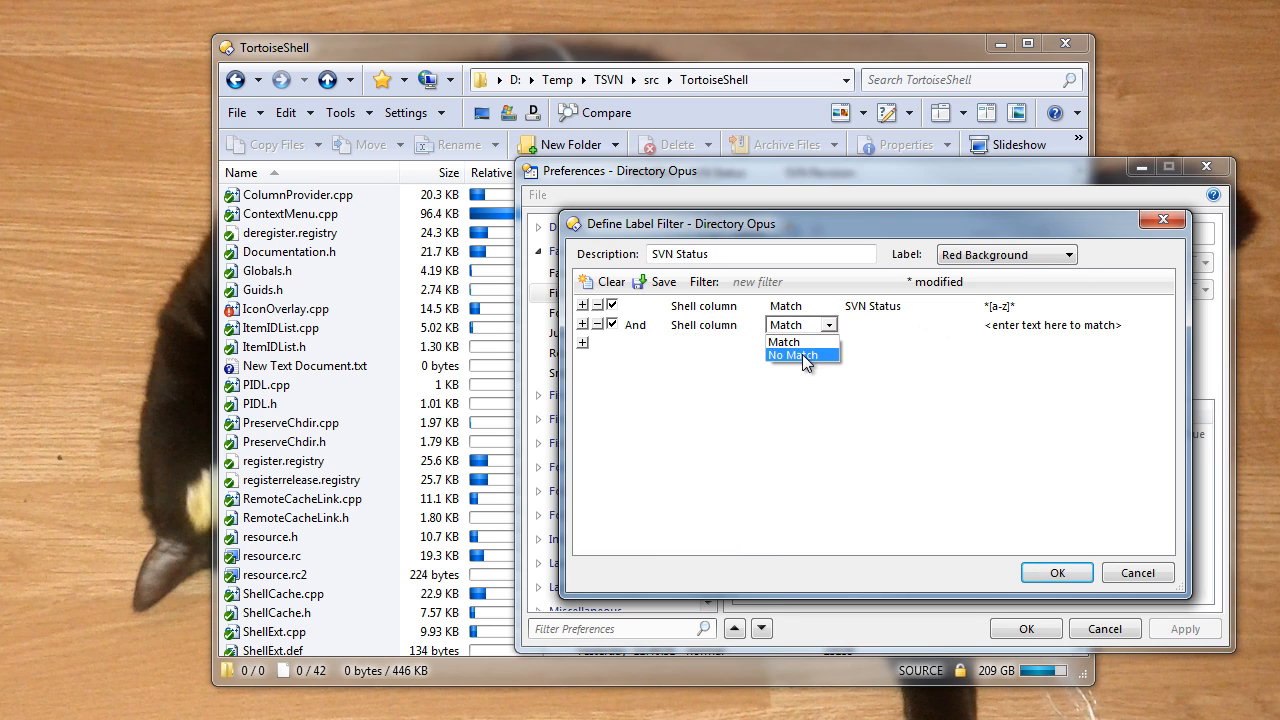
left_click(802, 354)
left_click(862, 325)
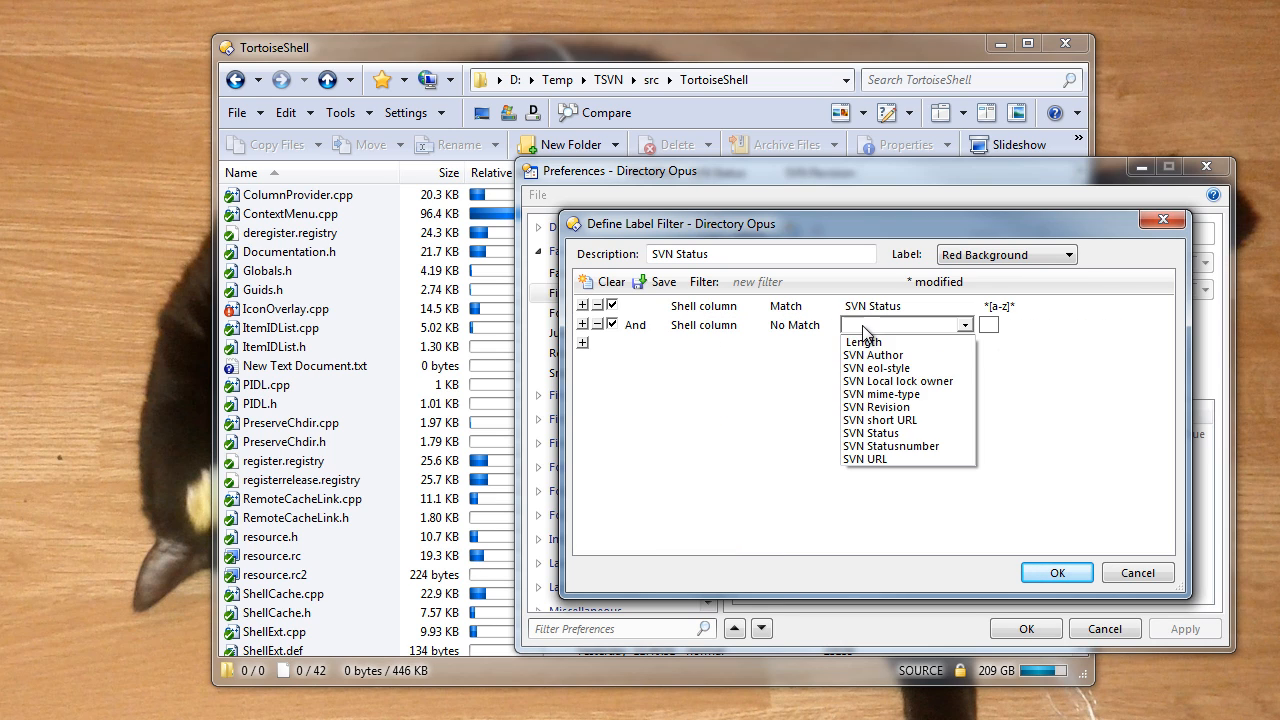
left_click(898, 435)
left_click(988, 324)
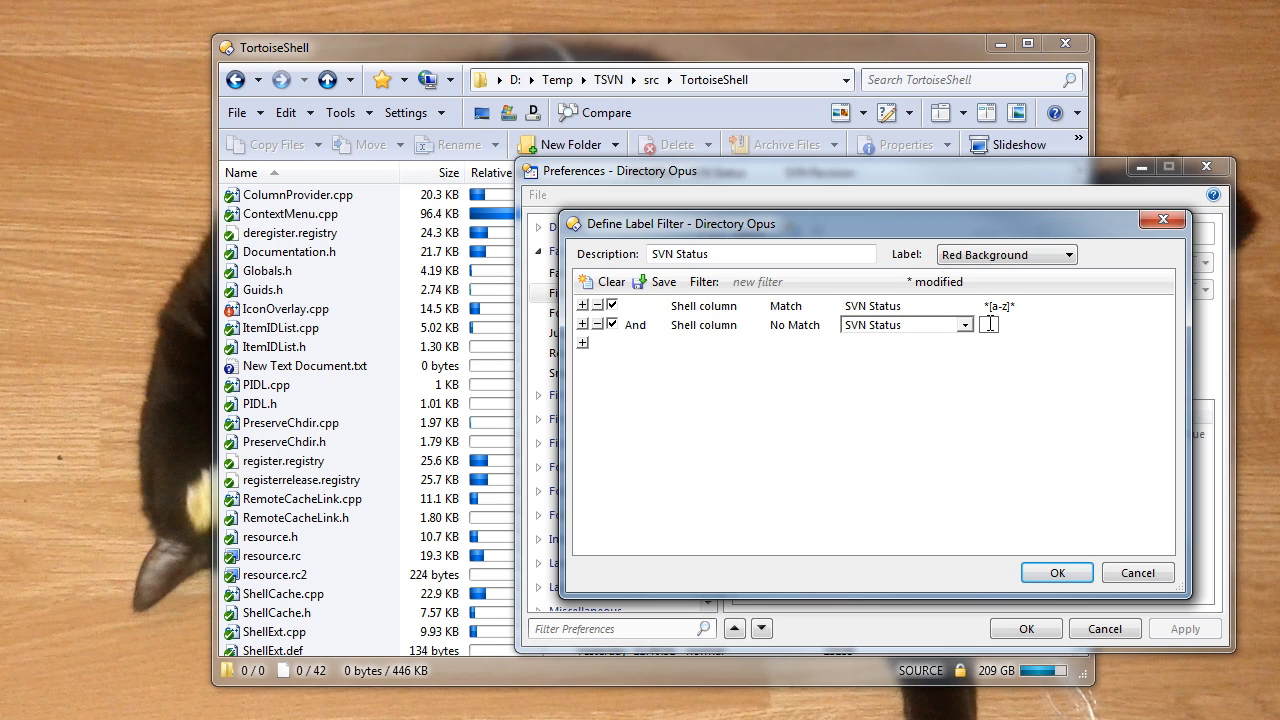
type("normal")
key("Return")
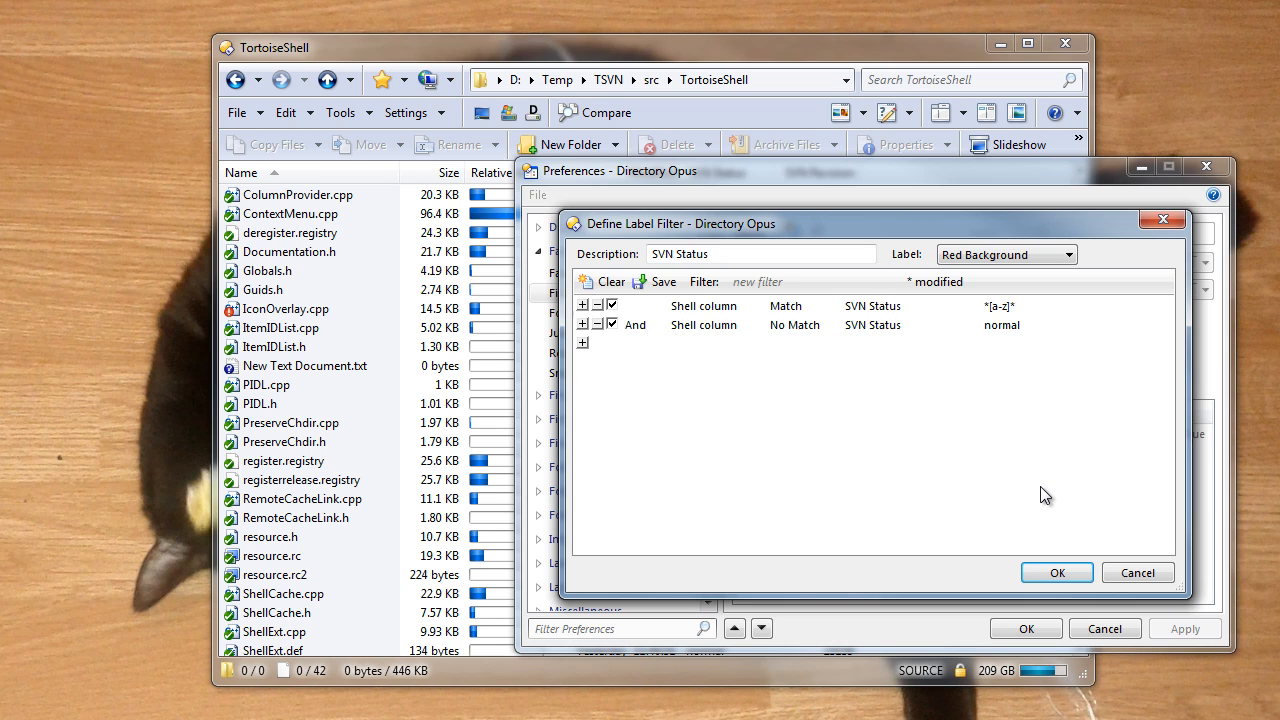
left_click(1044, 572)
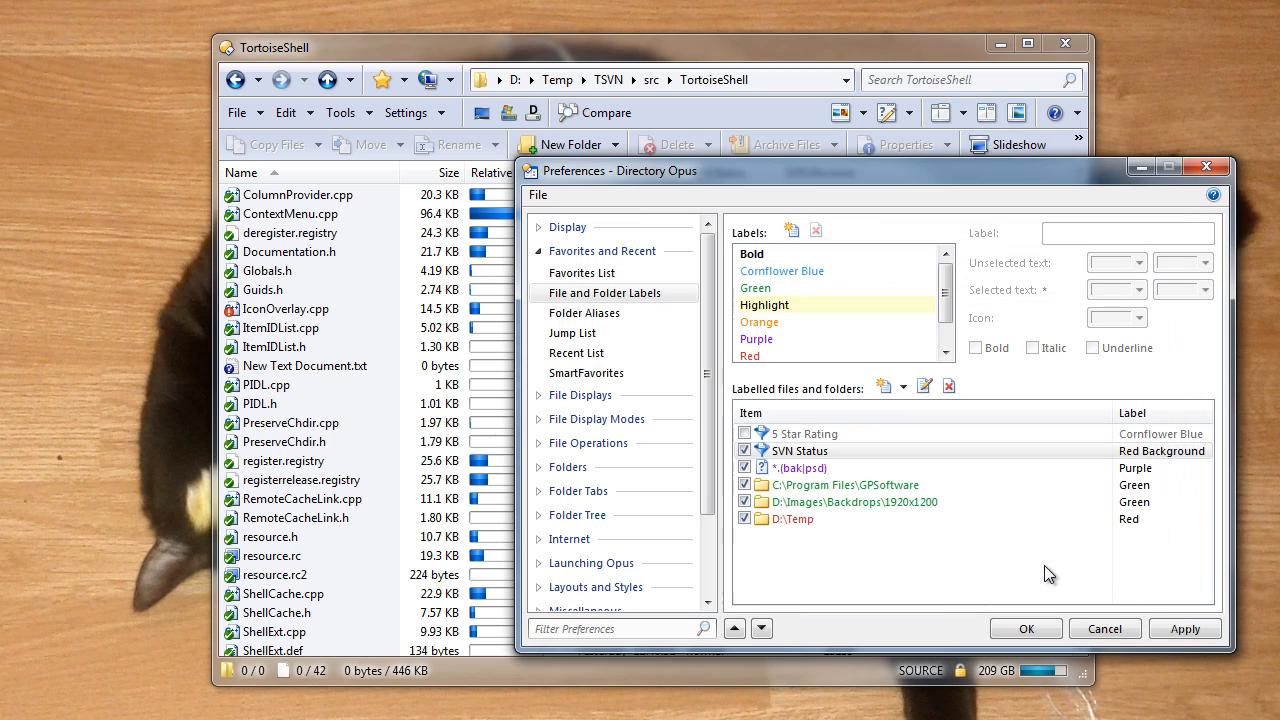
left_click(1032, 626)
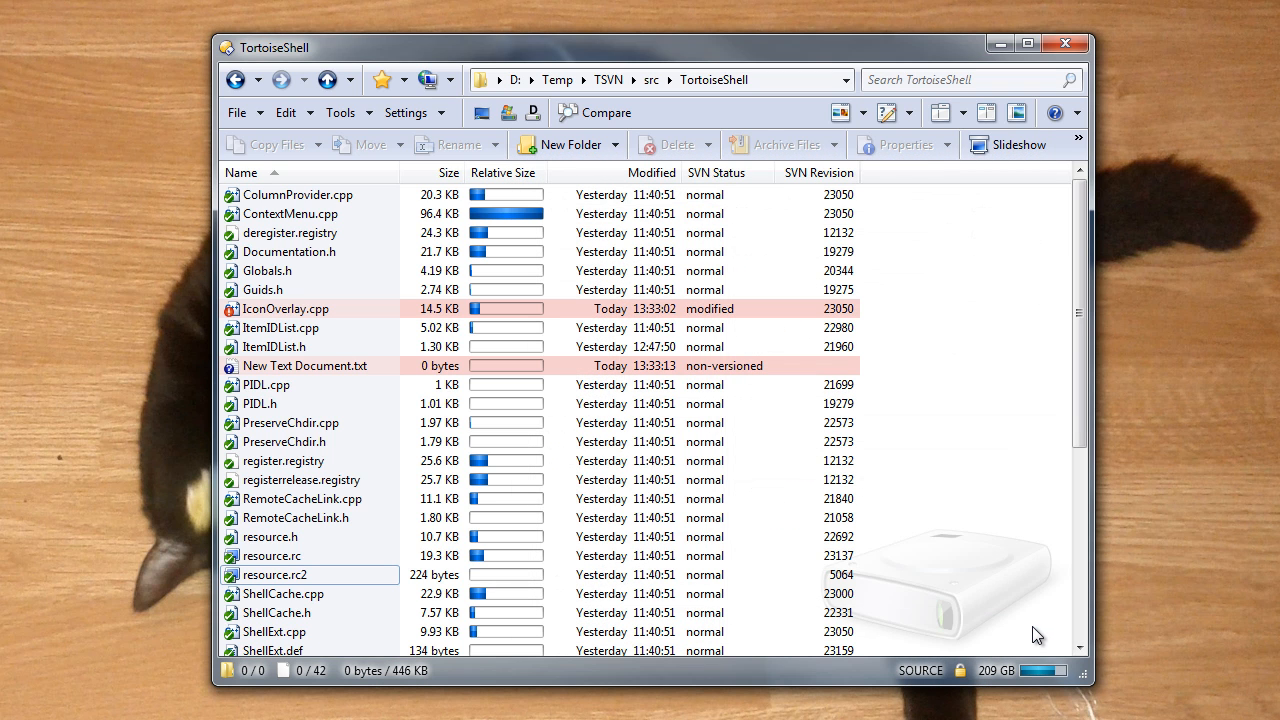
Add the comment "// Another test edit." at the top of Globals.h in TextPad, save the file and close the editor
double_click(347, 272)
key("Return")
key("Up")
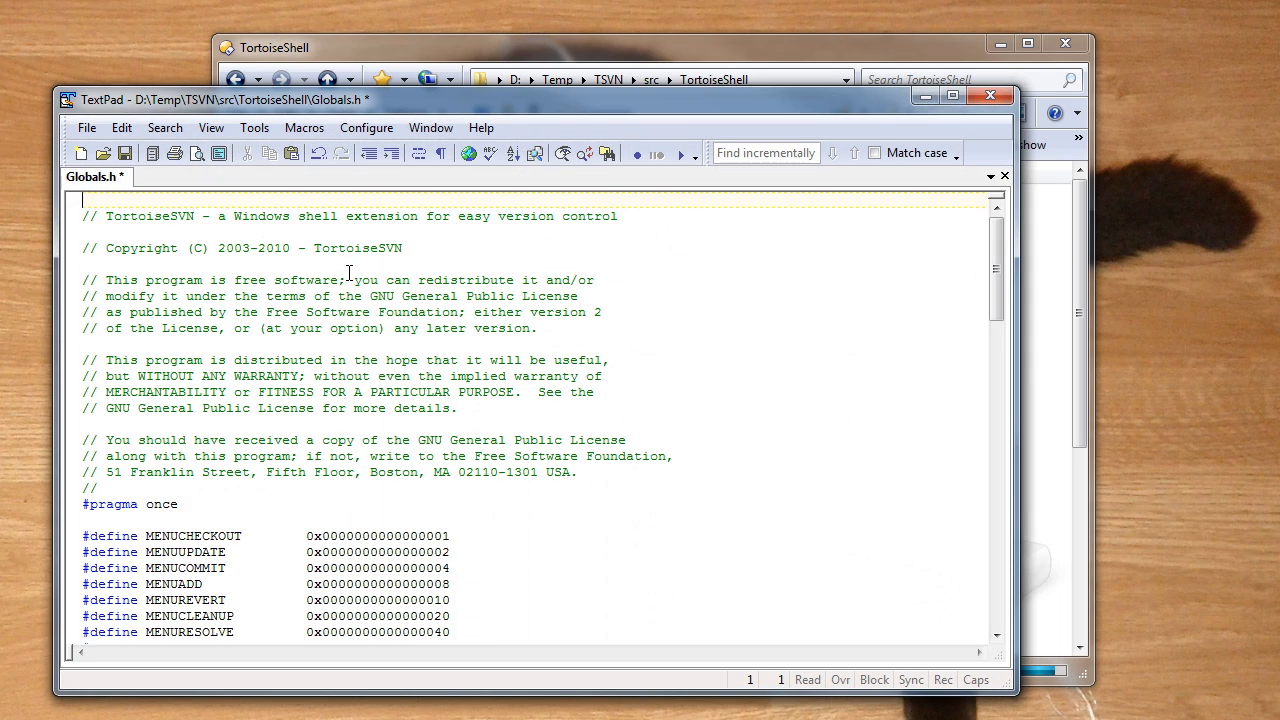
key("Return")
key("Up")
type("// Another test edit.")
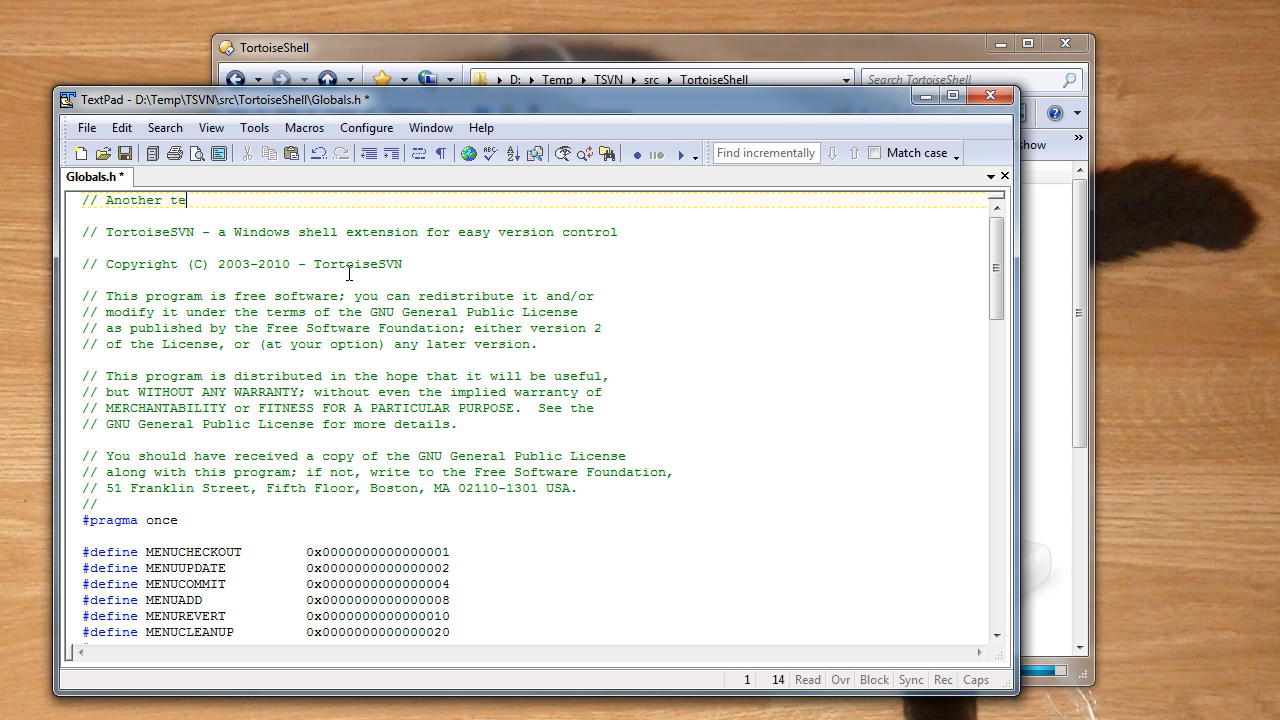
key("ctrl+s")
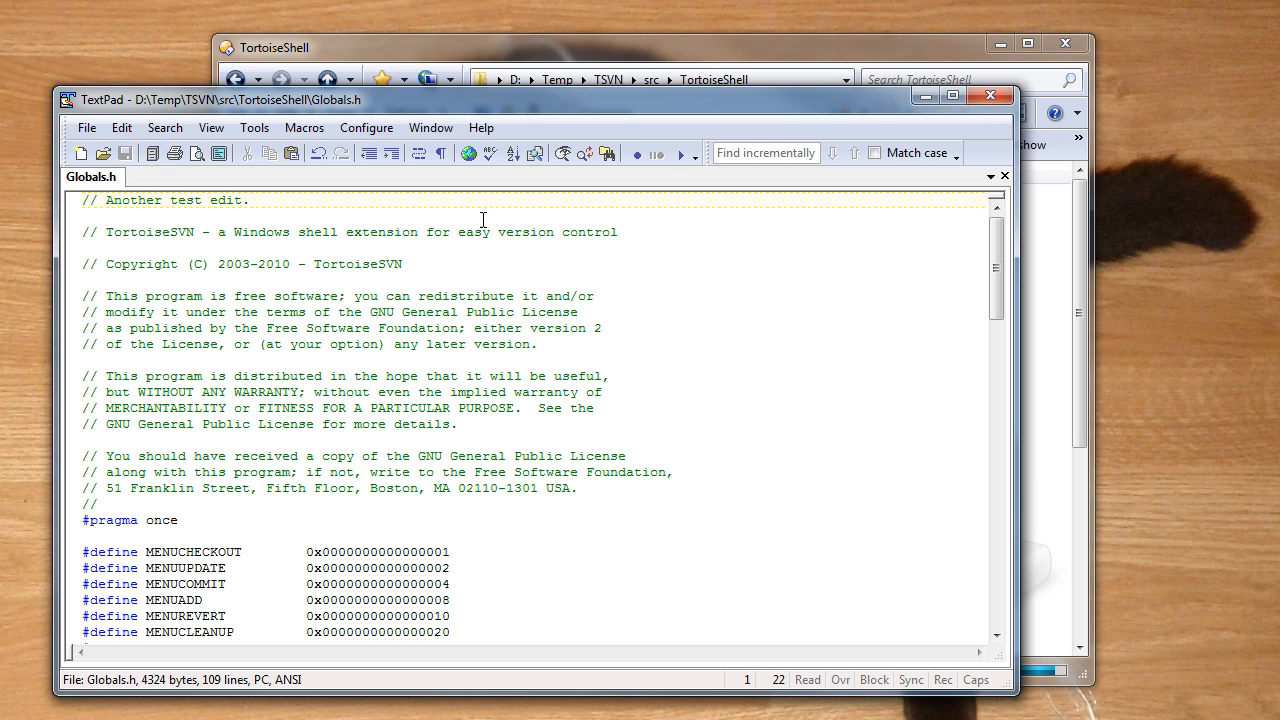
left_click(977, 97)
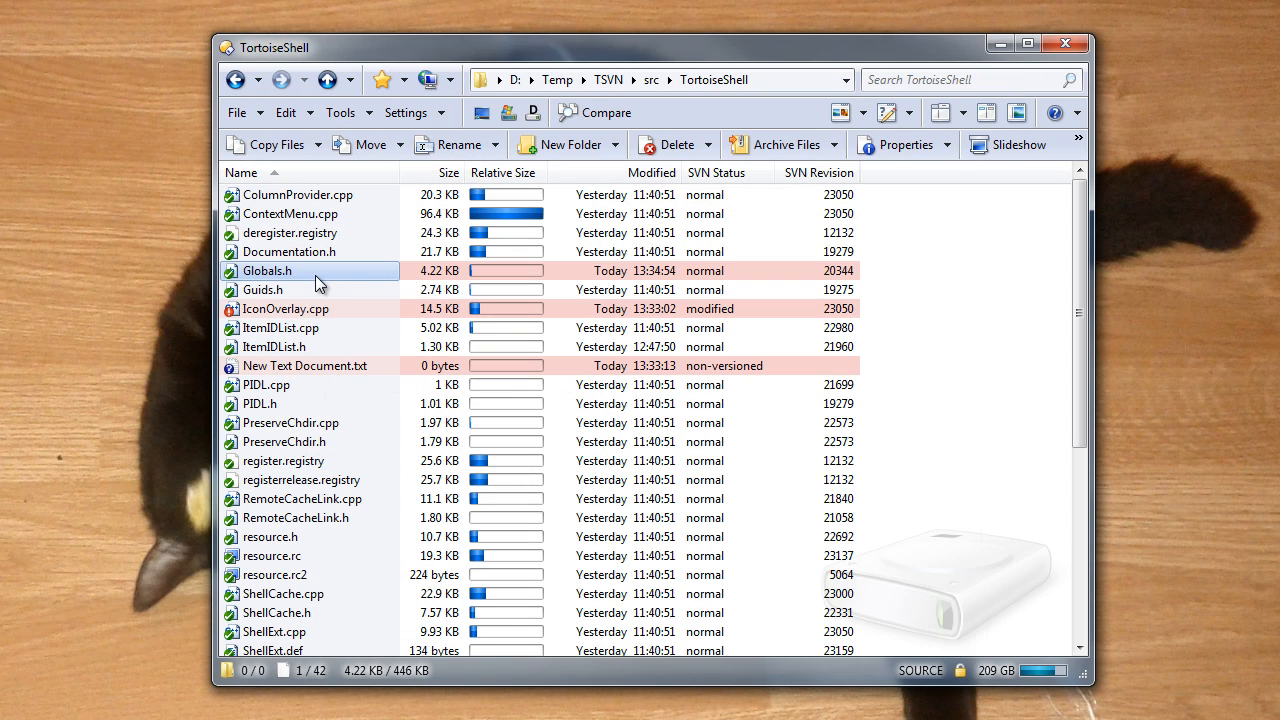
Clear the selection and create two more text documents with default names in the TortoiseShell folder
left_click(525, 268, "ctrl")
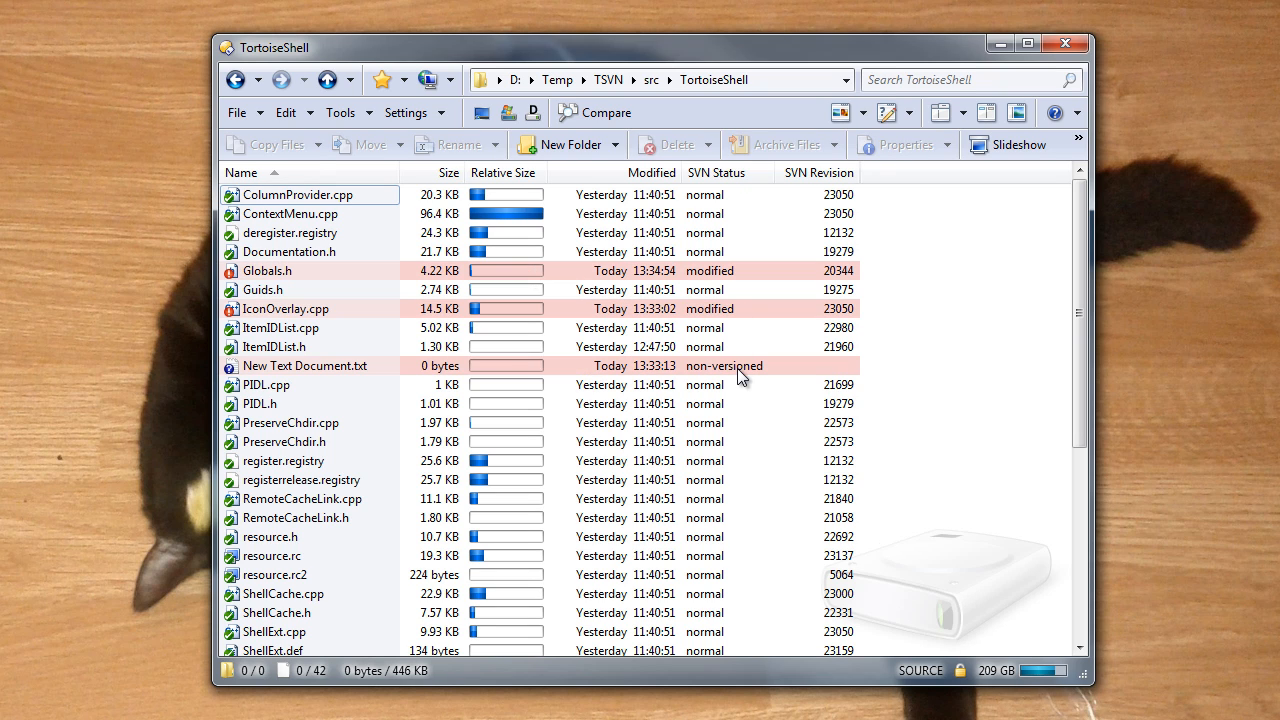
key("ctrl+n")
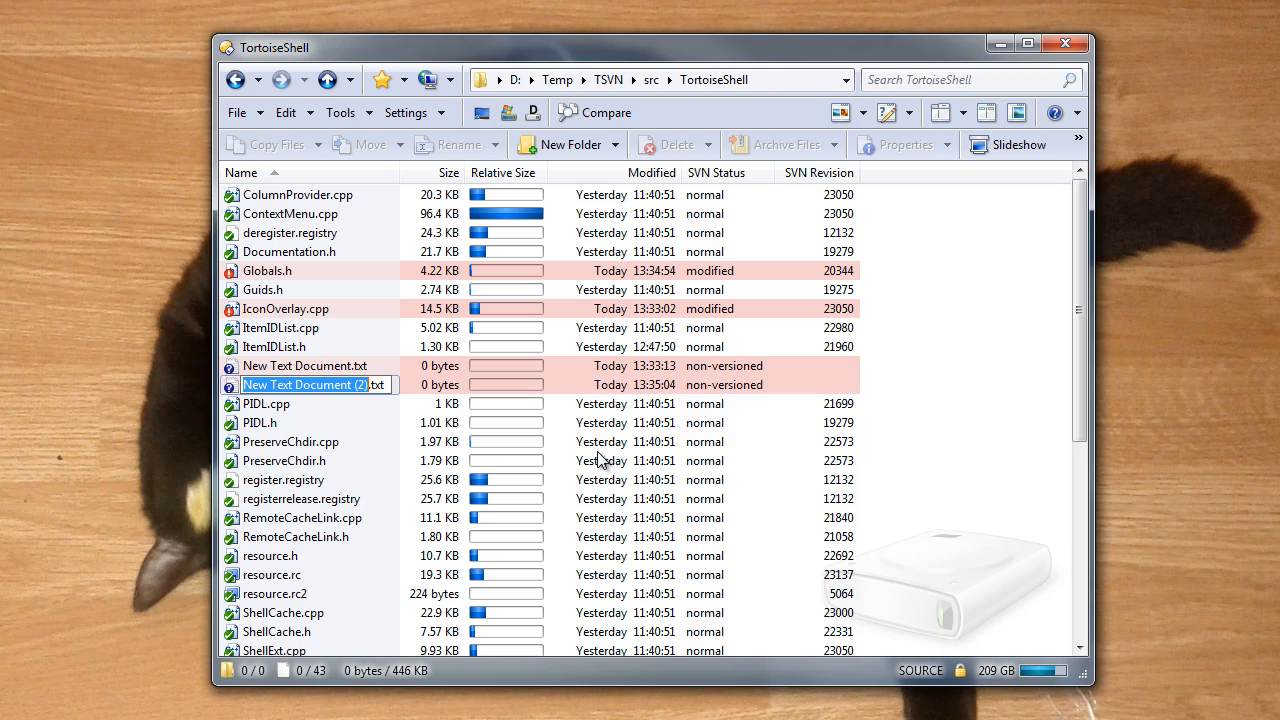
key("Return")
key("ctrl+n")
key("Return")
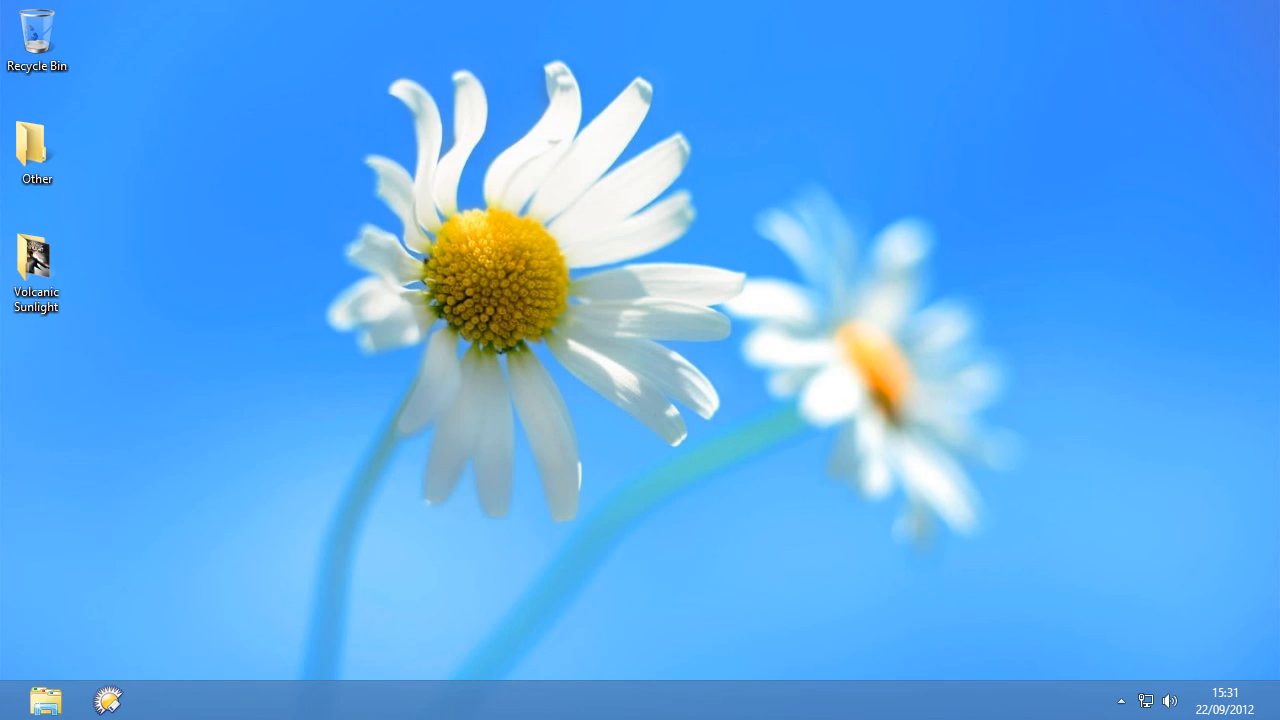
Open the Libraries lister and the desktop's Volcanic Sunlight folder, and move that folder's tab into the Libraries lister
double_click(370, 245)
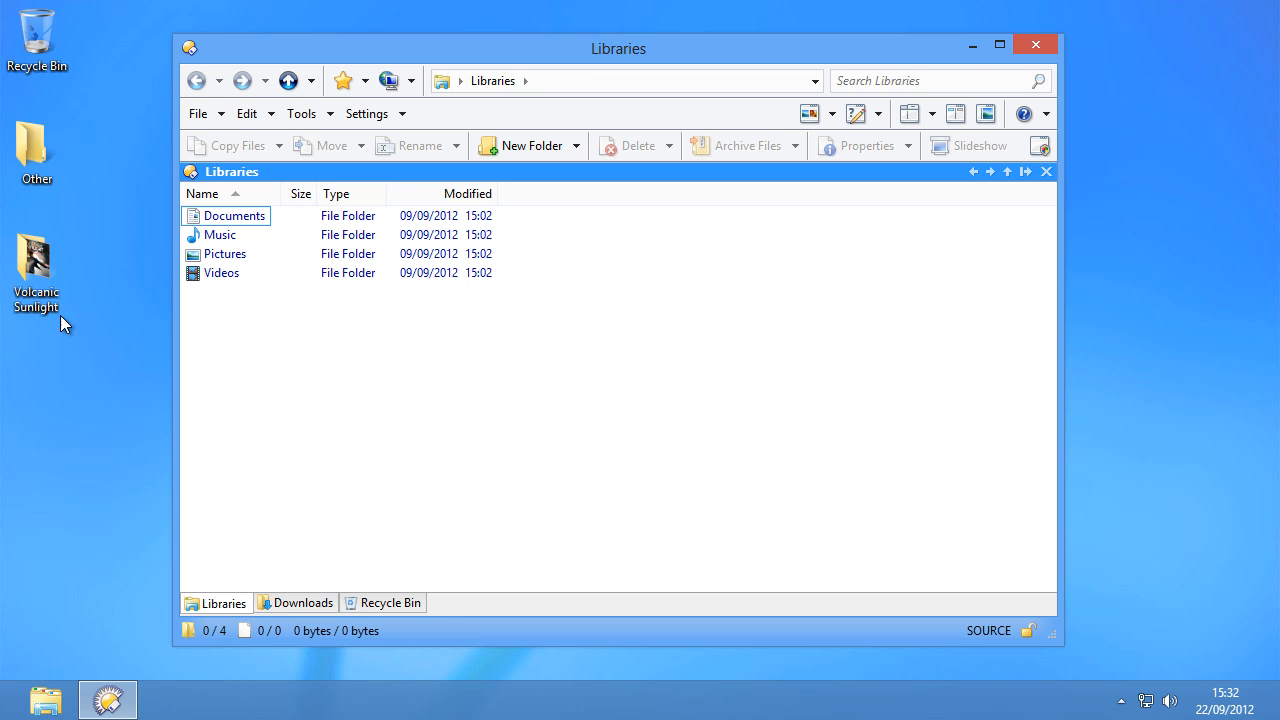
double_click(33, 268)
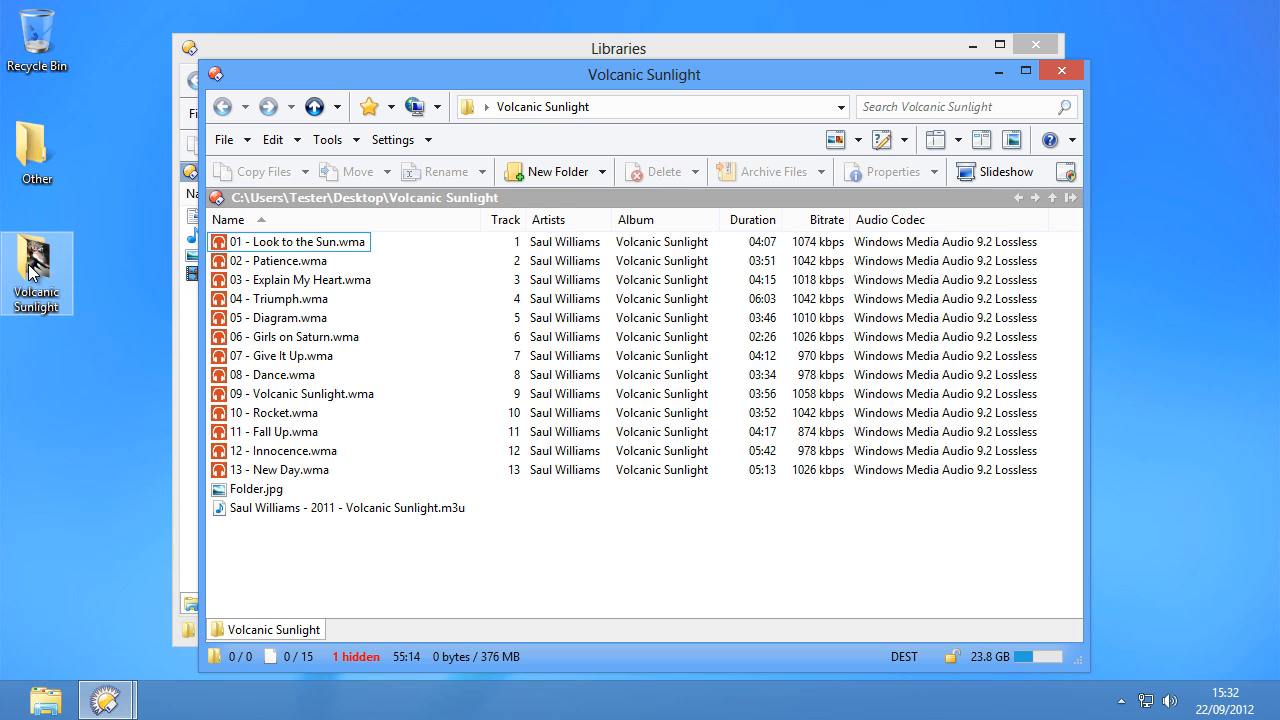
left_click_drag(293, 80, 672, 53)
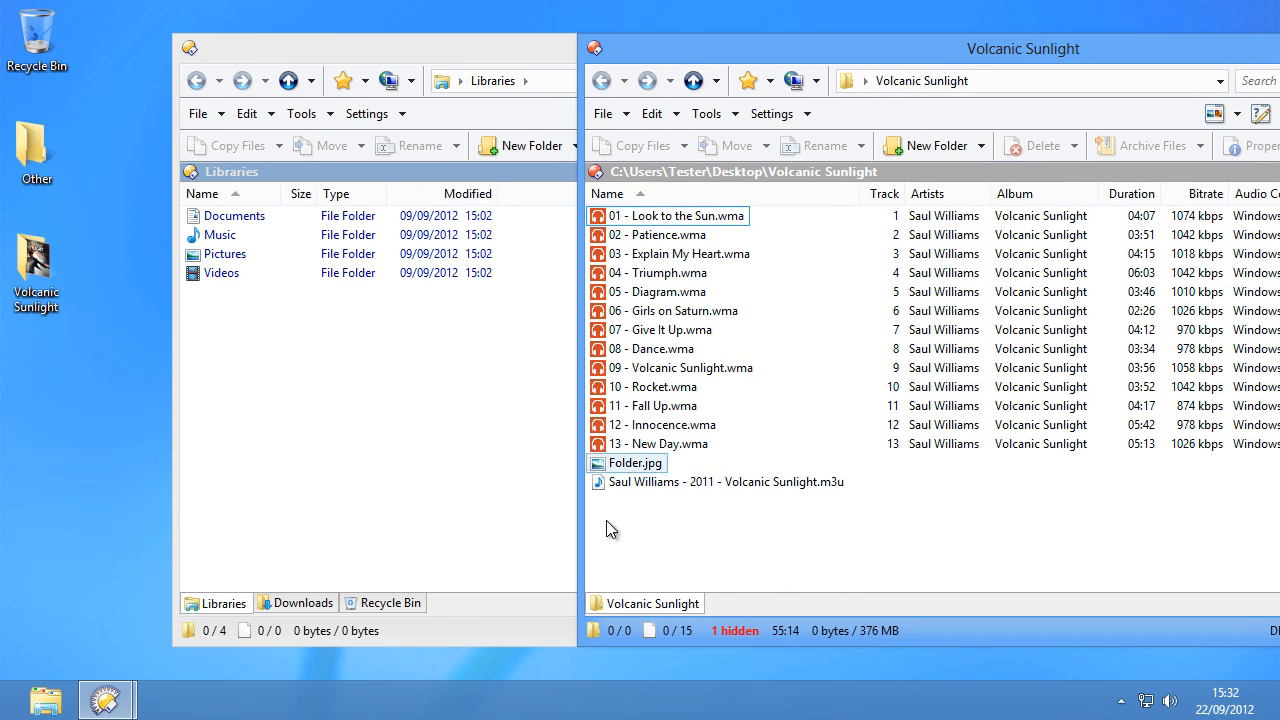
left_click_drag(607, 606, 504, 605)
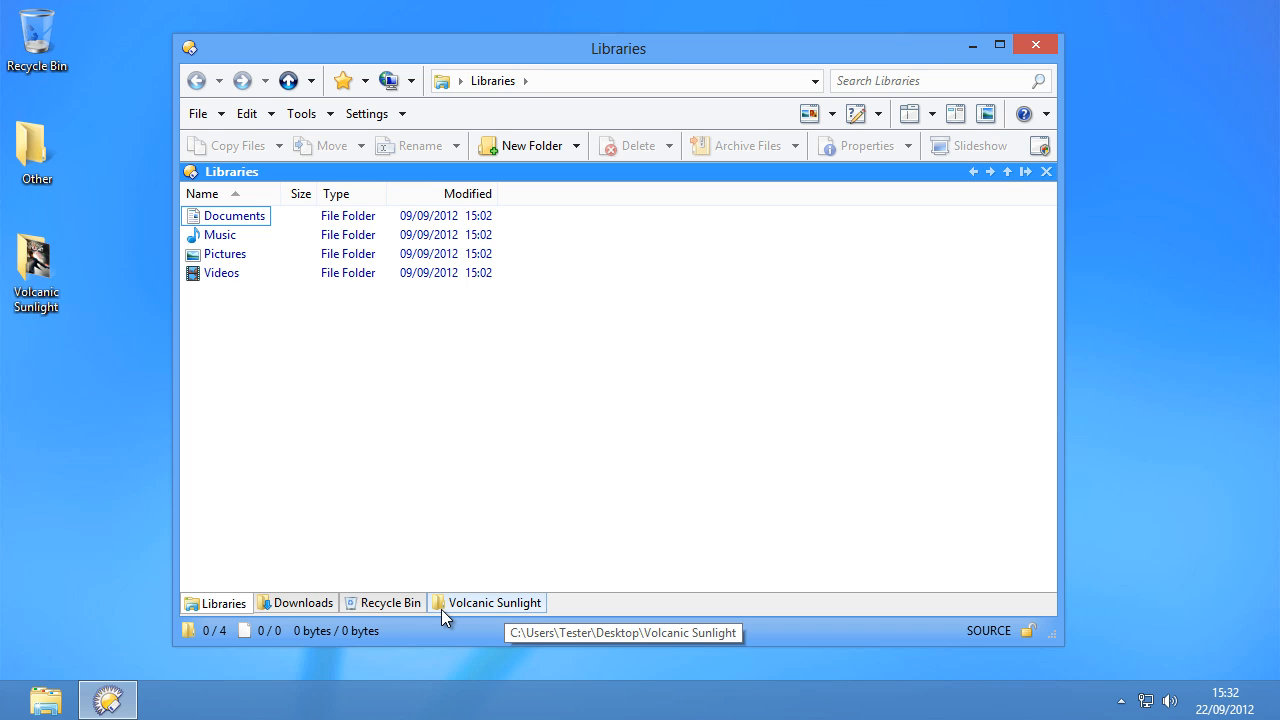
Switch to the existing Volcanic Sunlight tab by opening the desktop folder, and repeat this from the Libraries tab
double_click(36, 275)
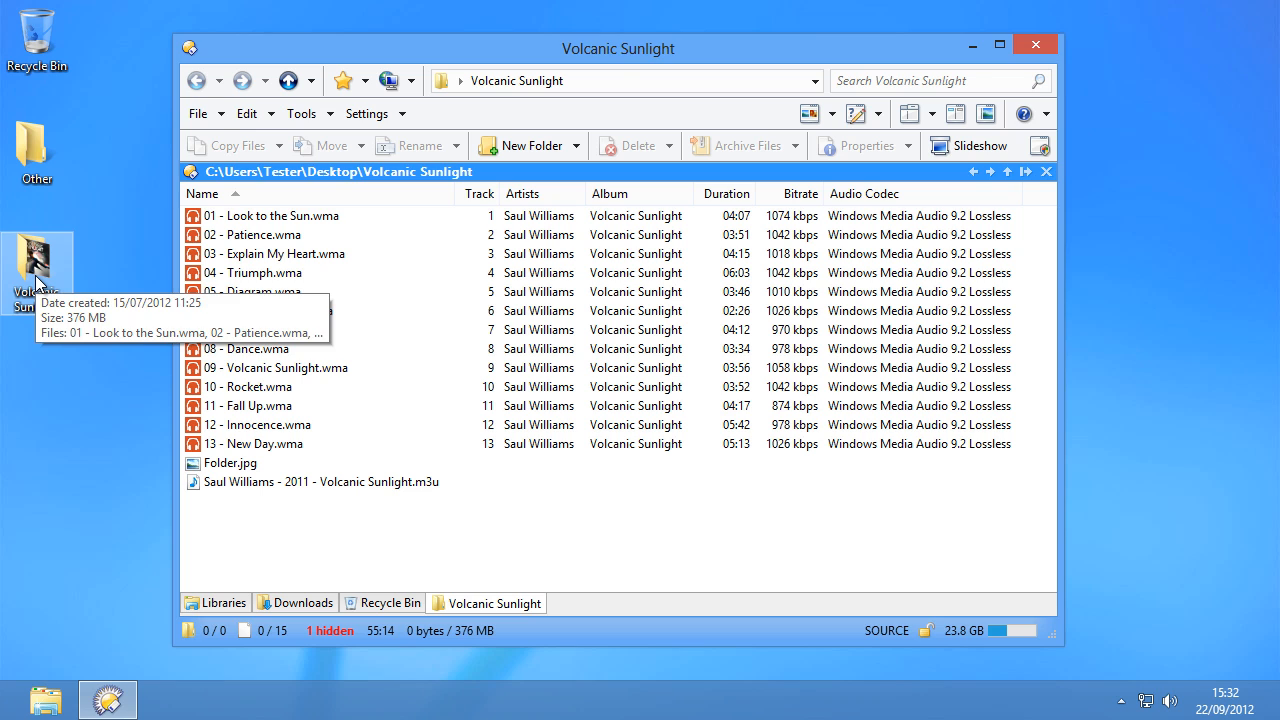
left_click(217, 603)
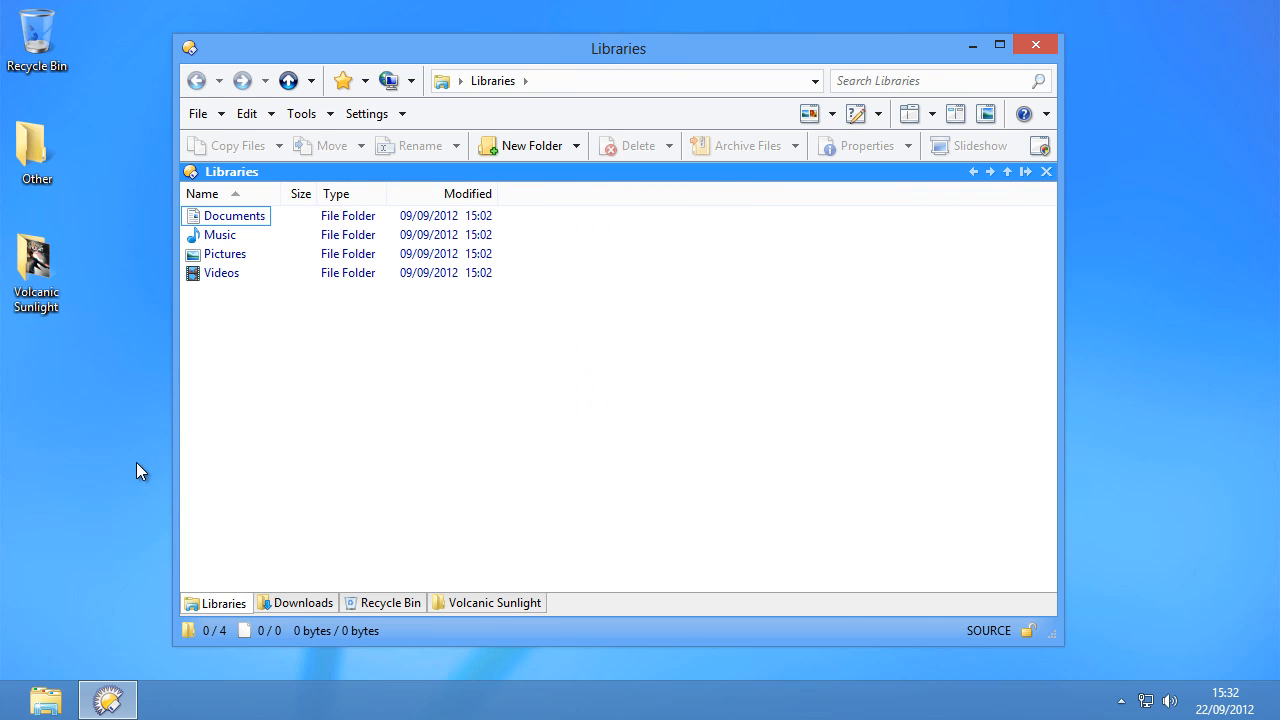
double_click(42, 290)
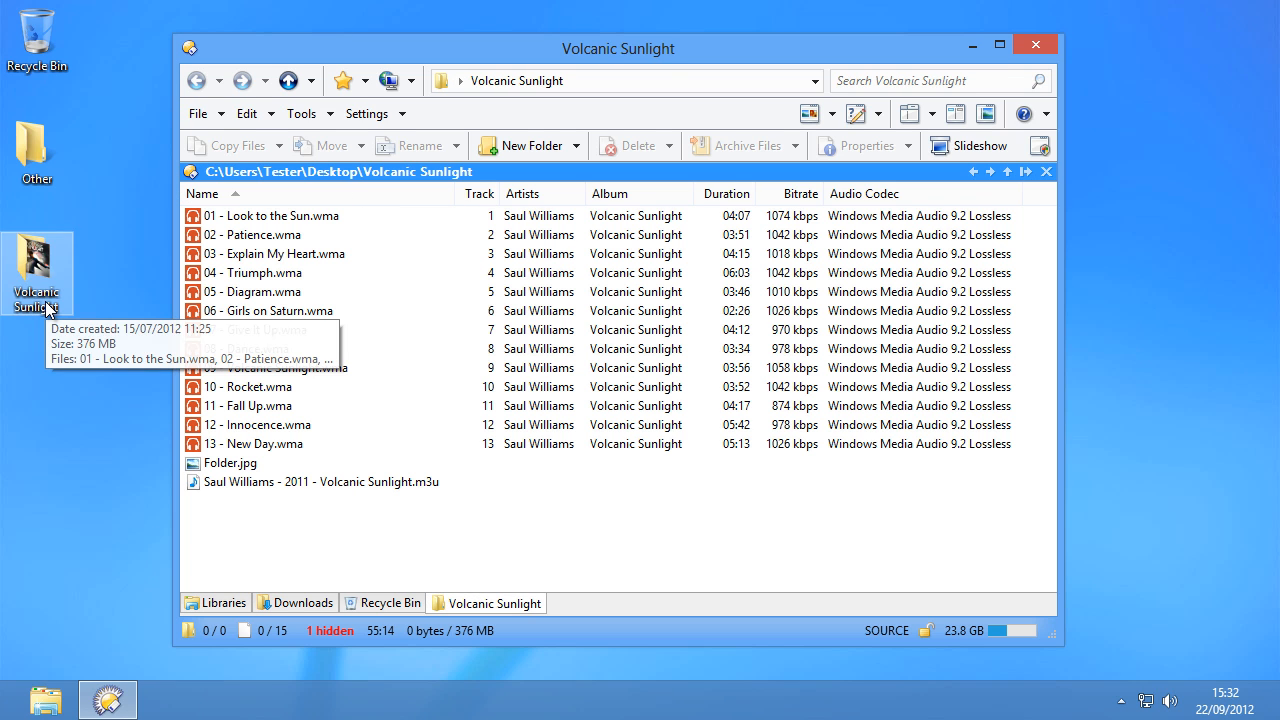
Split the Volcanic Sunlight tab to a new lister, and bring that lister forward by opening the folder from the desktop
right_click(467, 605)
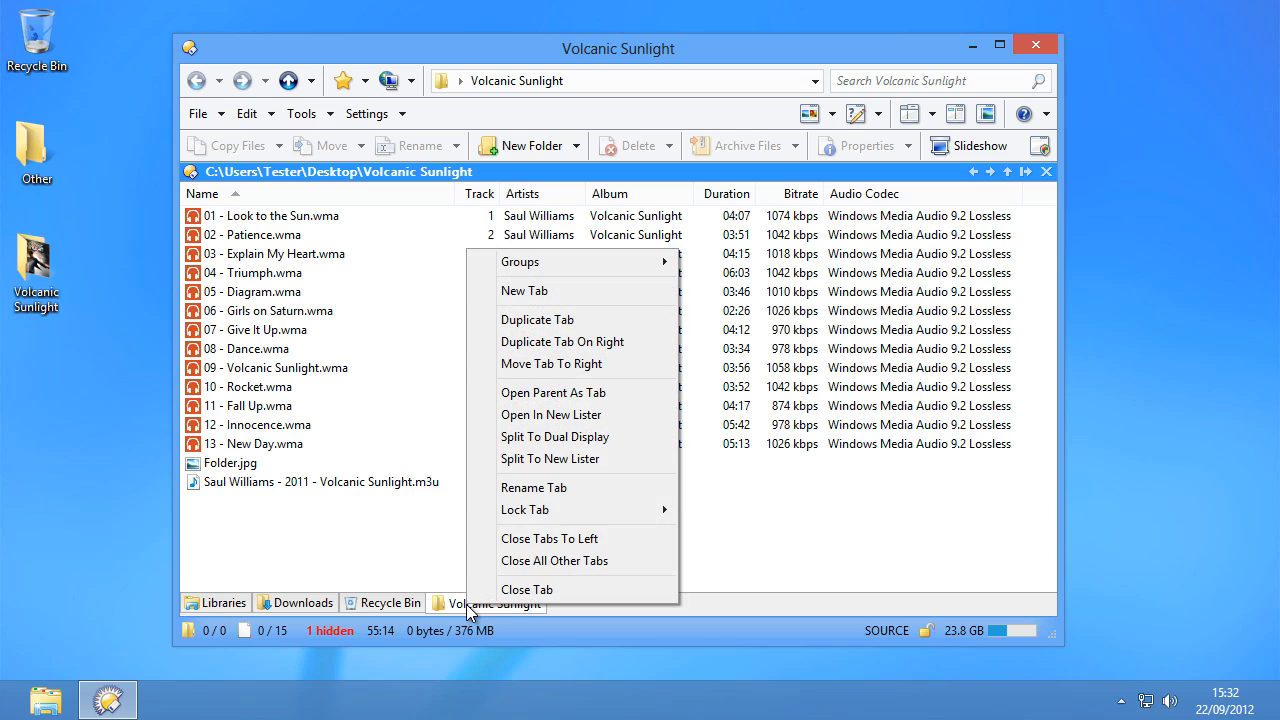
left_click(512, 458)
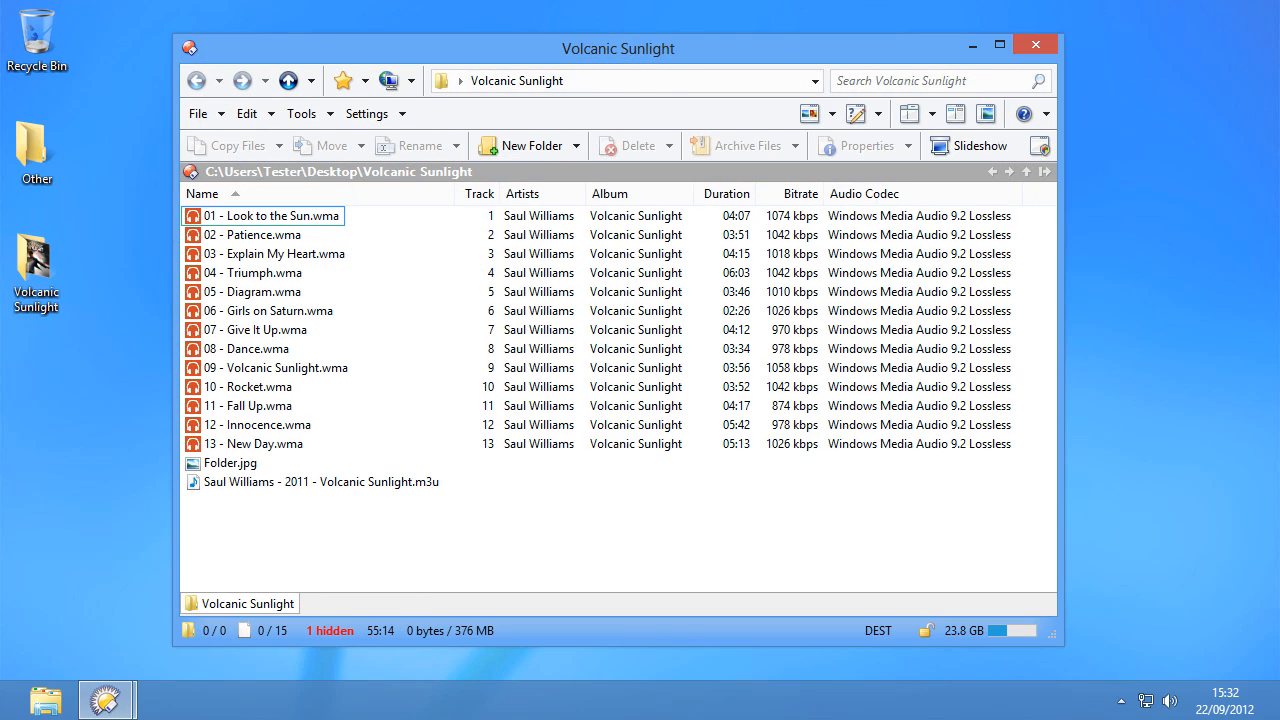
left_click(296, 500)
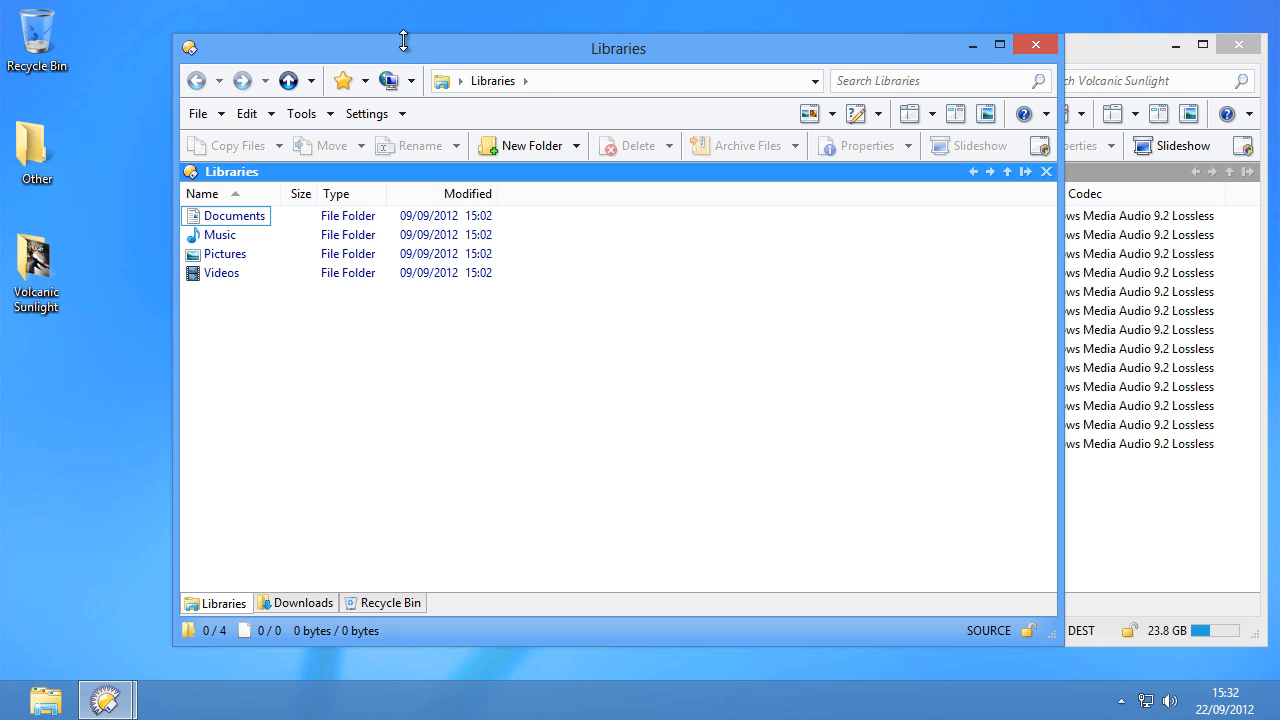
left_click_drag(403, 40, 360, 19)
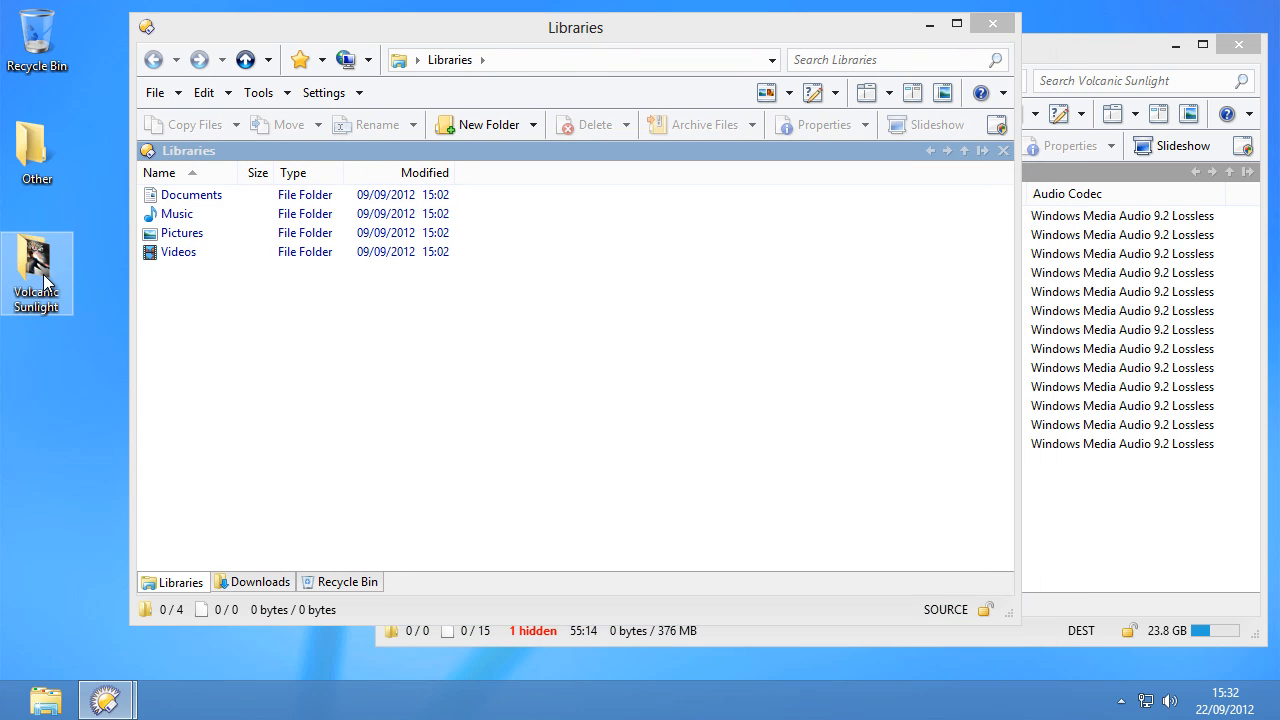
double_click(43, 282)
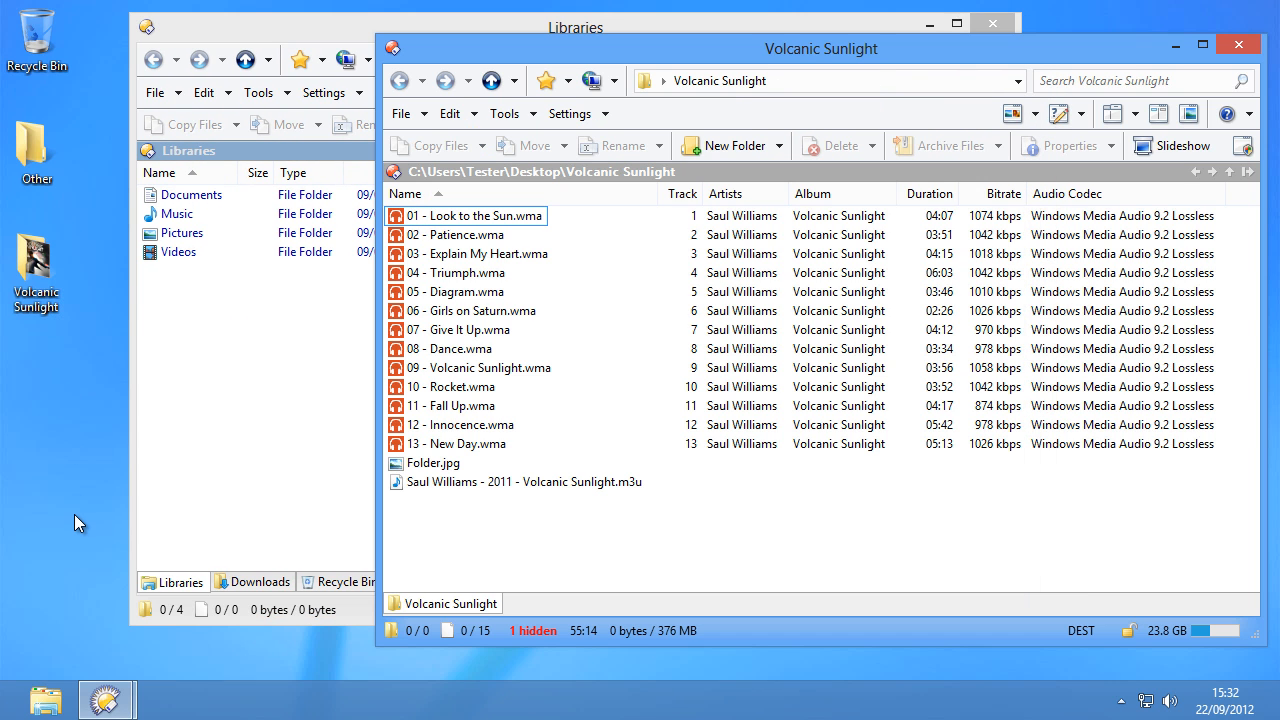
Replace the separate Volcanic Sunlight lister with a tab in the Libraries lister, and activate it by opening the desktop folder
left_click(1240, 44)
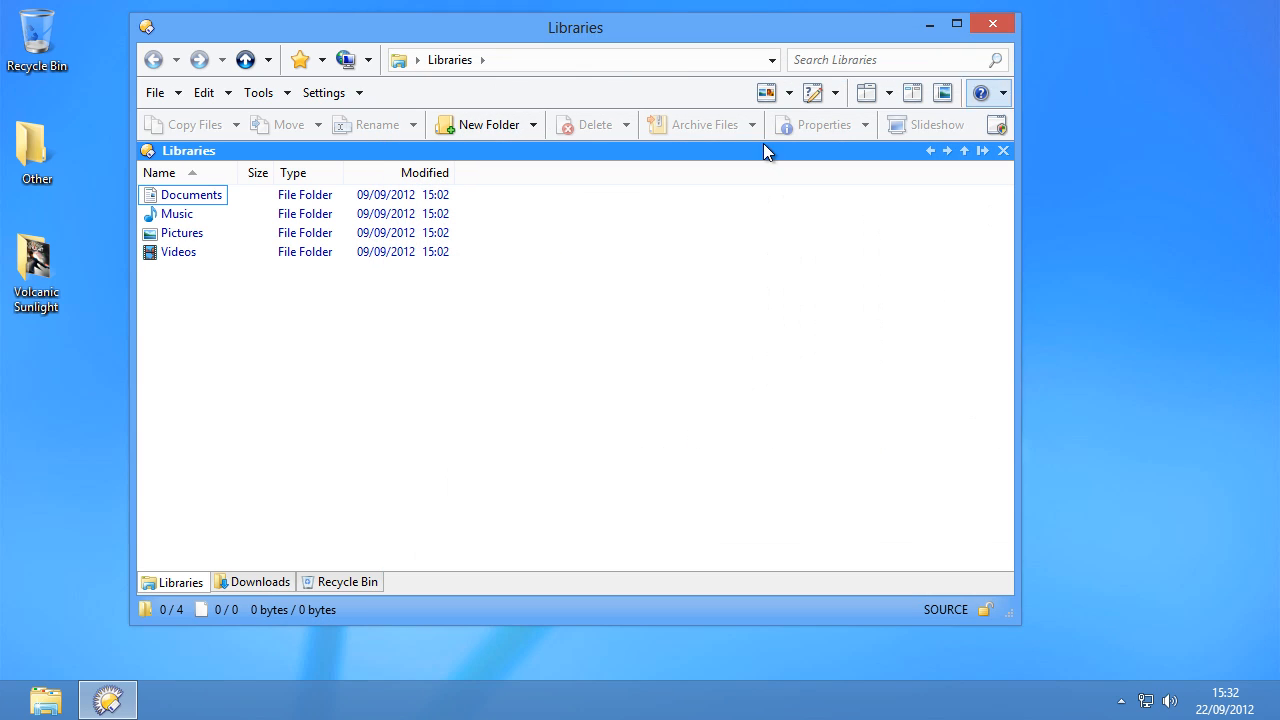
left_click_drag(50, 258, 451, 579)
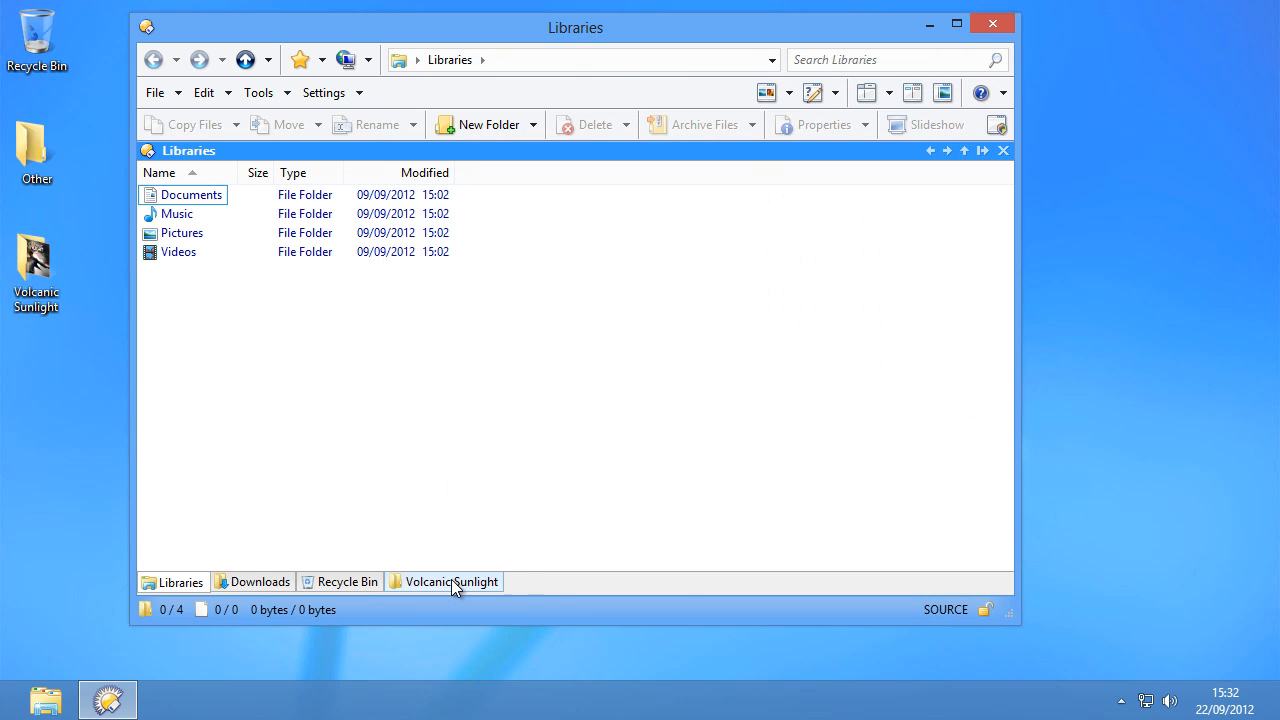
double_click(36, 268)
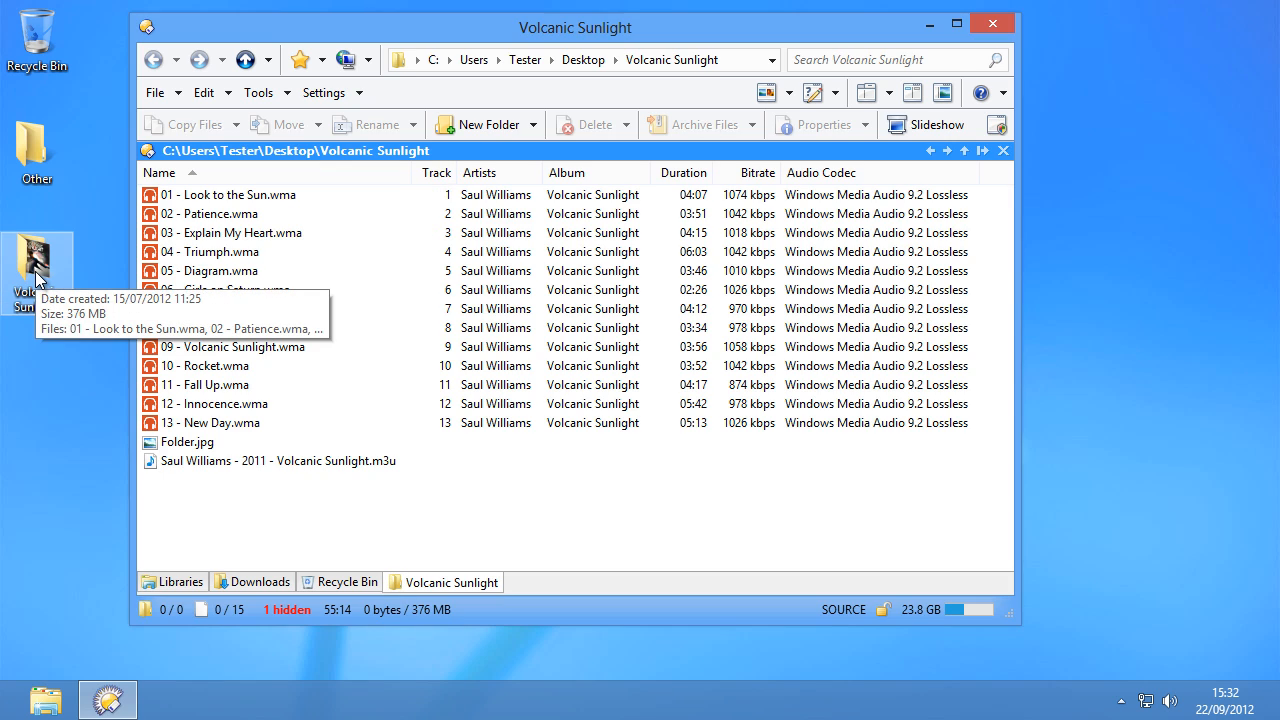
Return to the Libraries tab, close the lister, and open a fresh default lister from the empty desktop
left_click(174, 585)
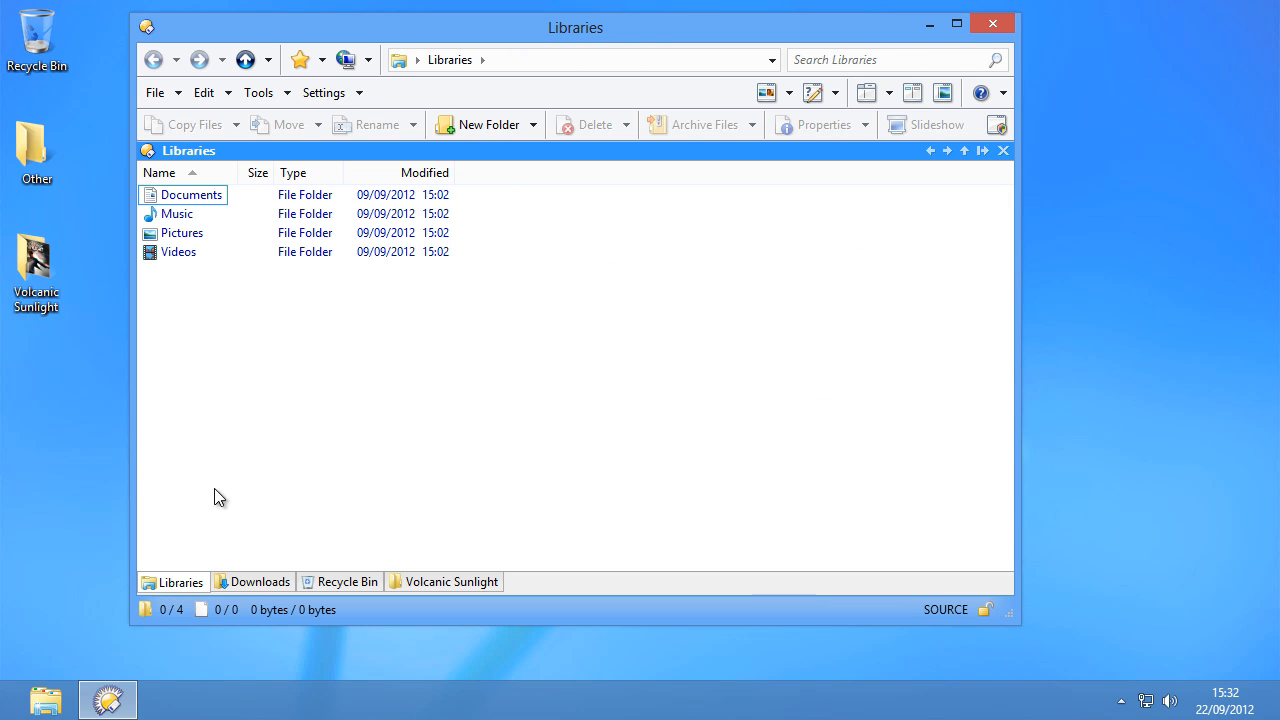
left_click(999, 24)
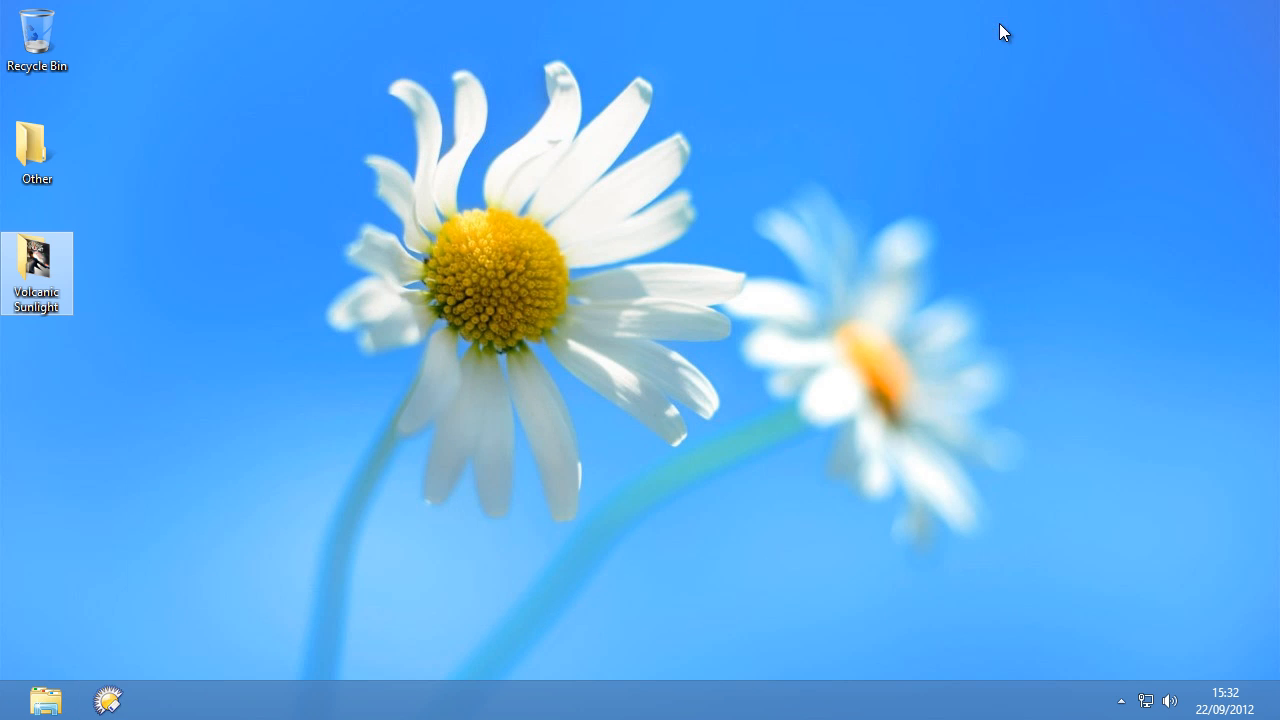
double_click(397, 153)
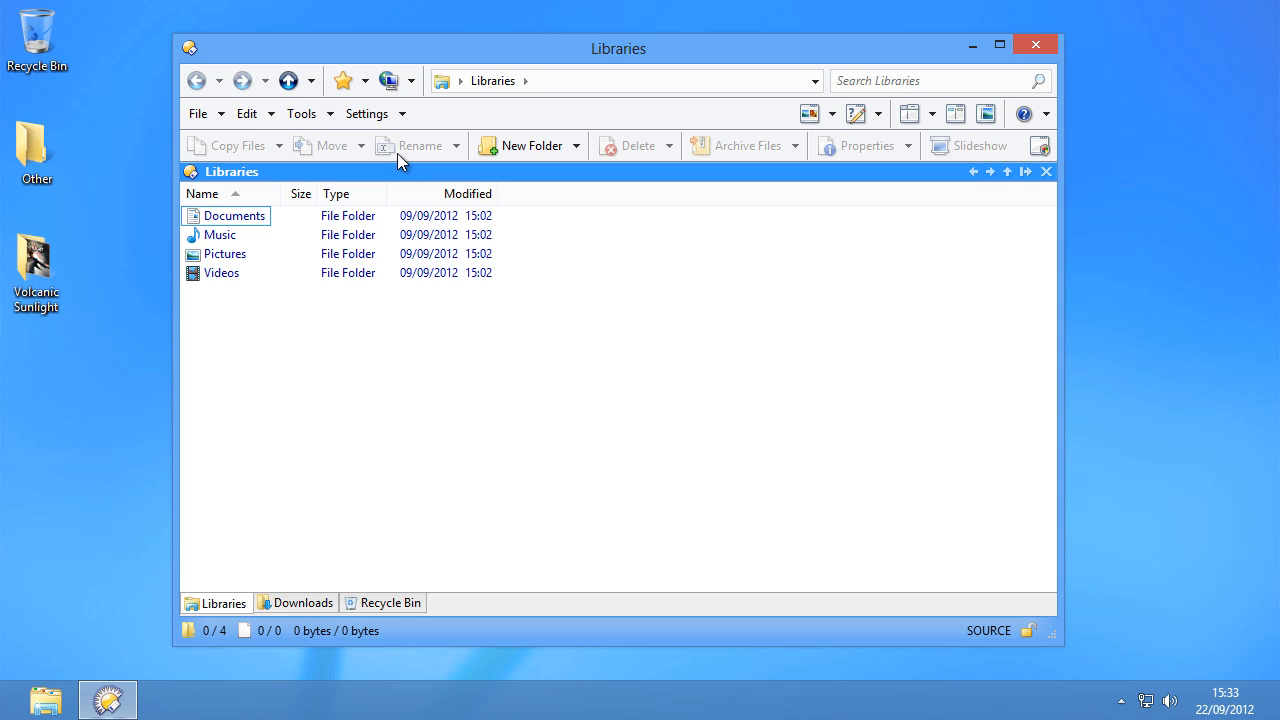
Enable "Open external folders in a new tab" in the Explorer Replacement preferences and save the change
left_click(386, 114)
left_click(405, 143)
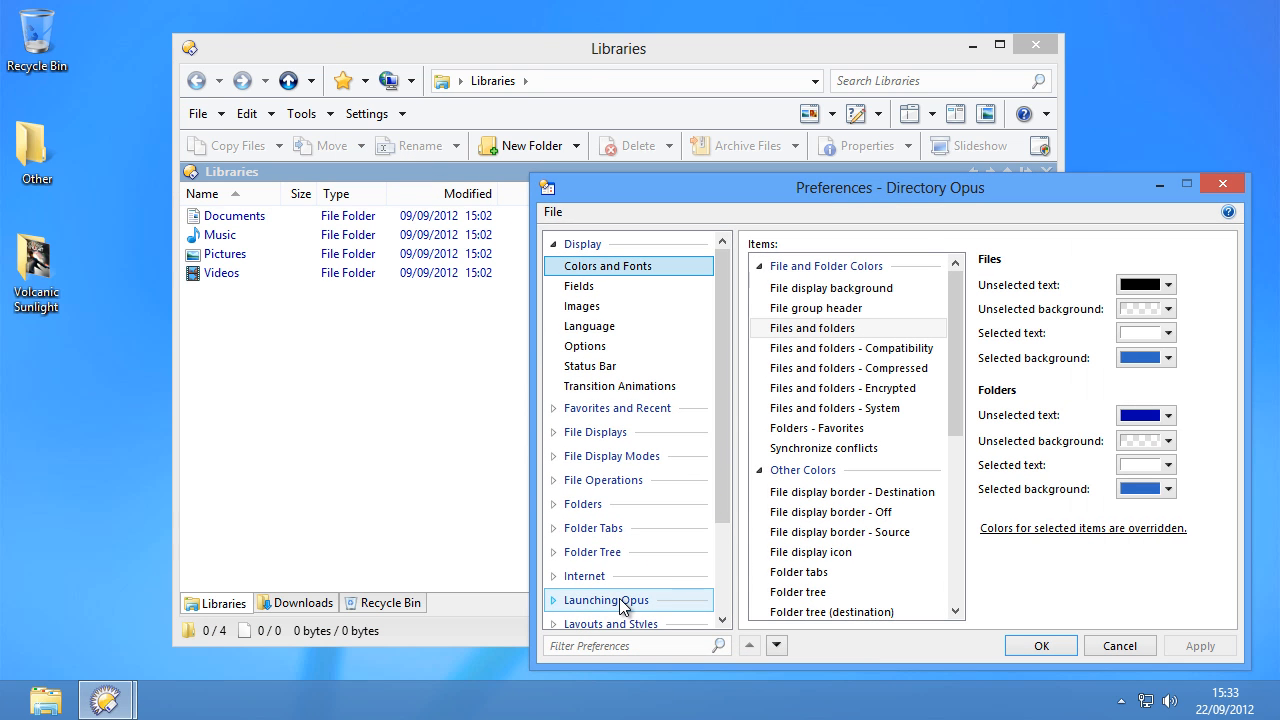
left_click(620, 600)
left_click(628, 560)
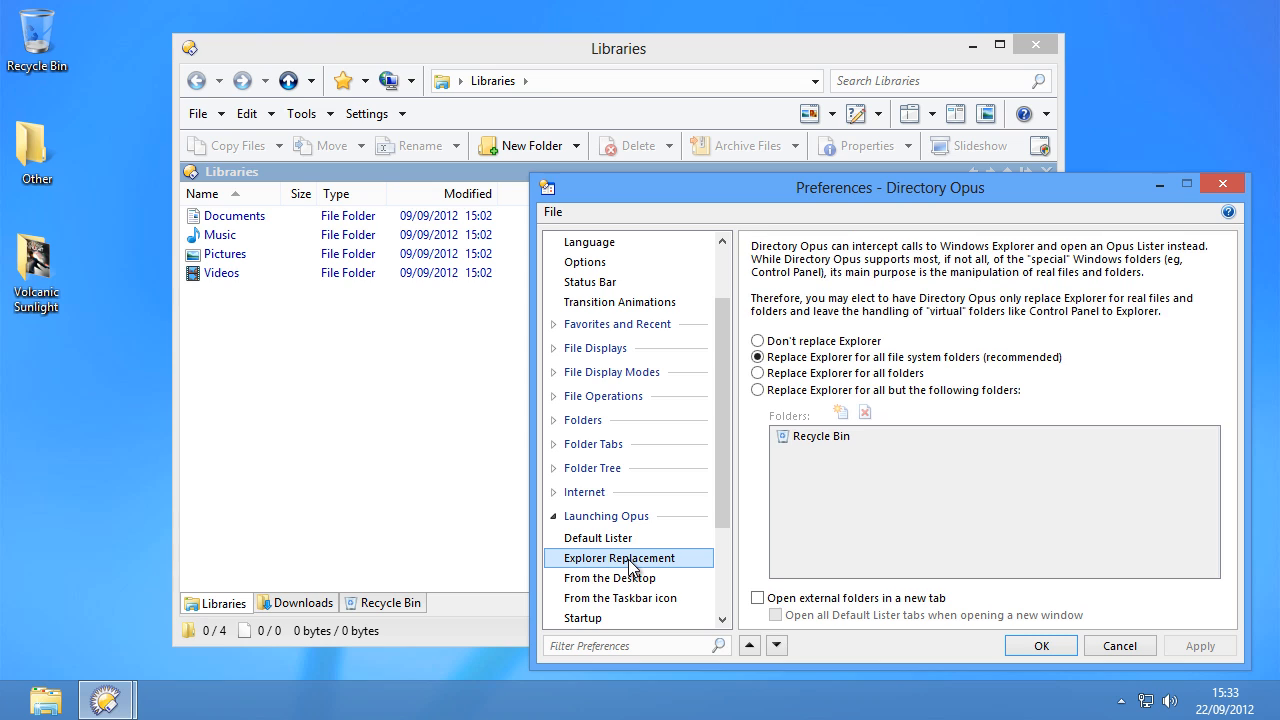
left_click(826, 599)
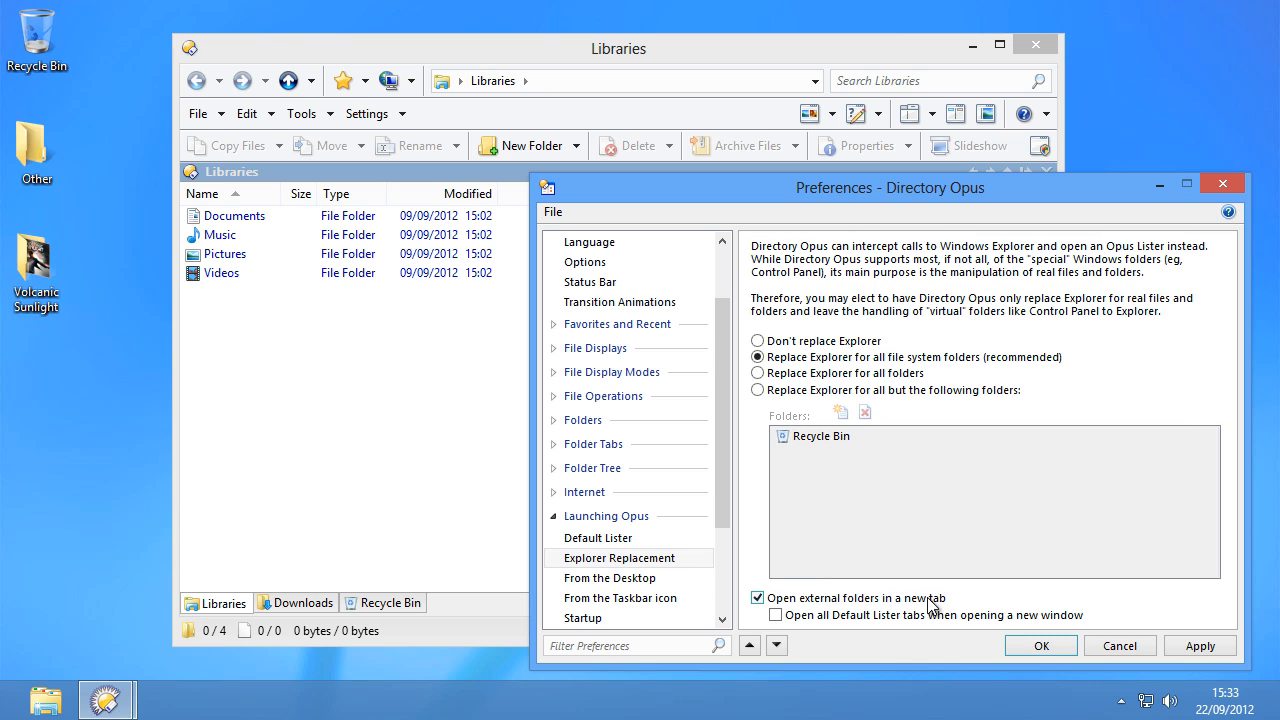
left_click(1017, 643)
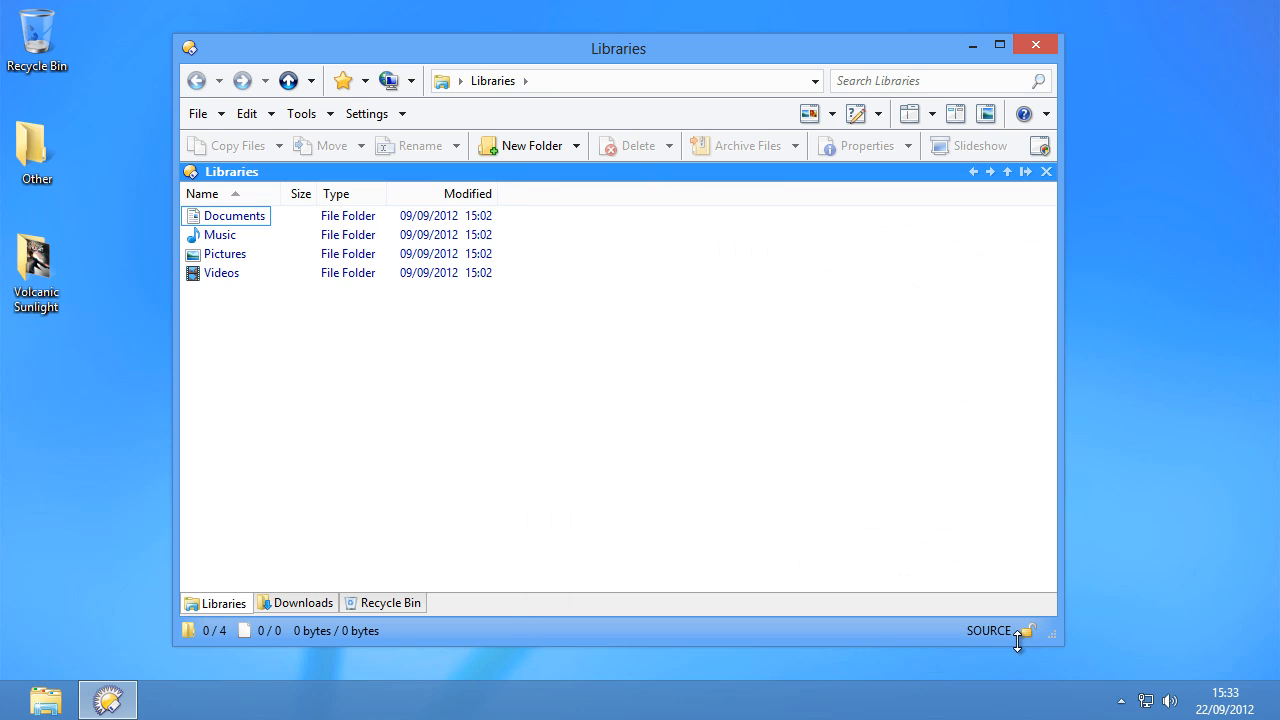
Open the desktop's Volcanic Sunlight folder in the existing lister, and open it again after closing that lister
double_click(57, 283)
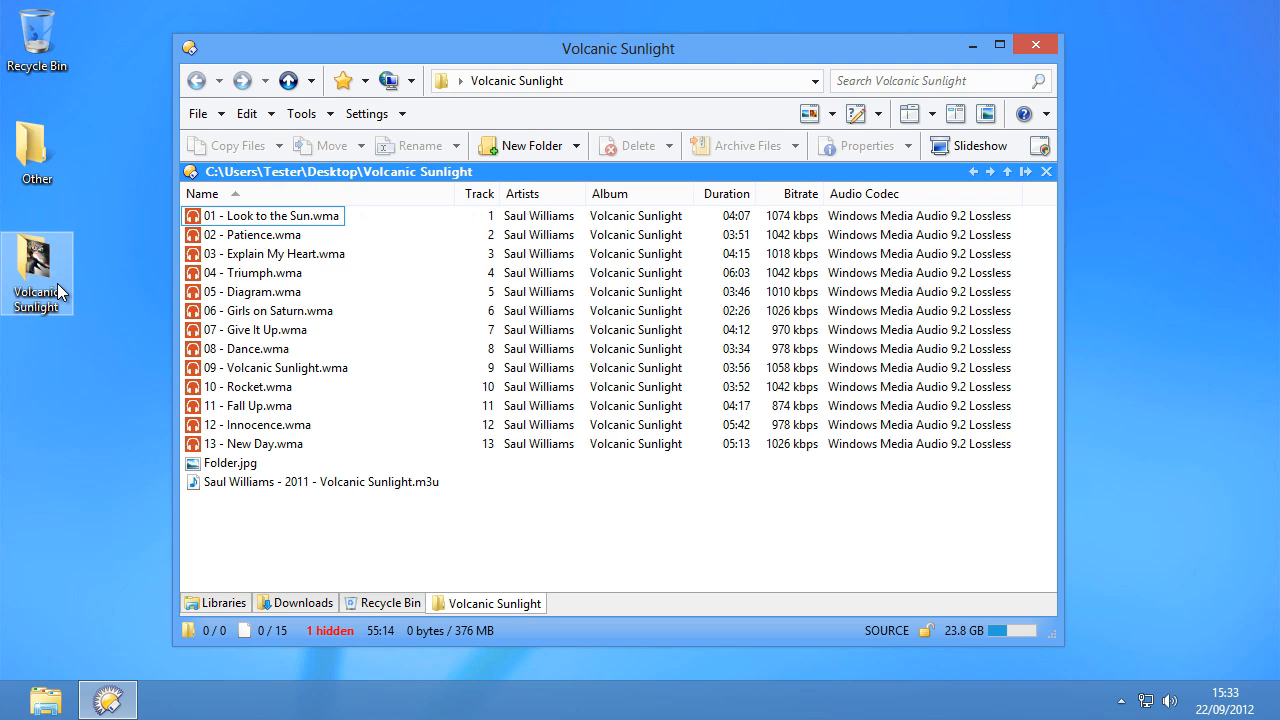
left_click(547, 551)
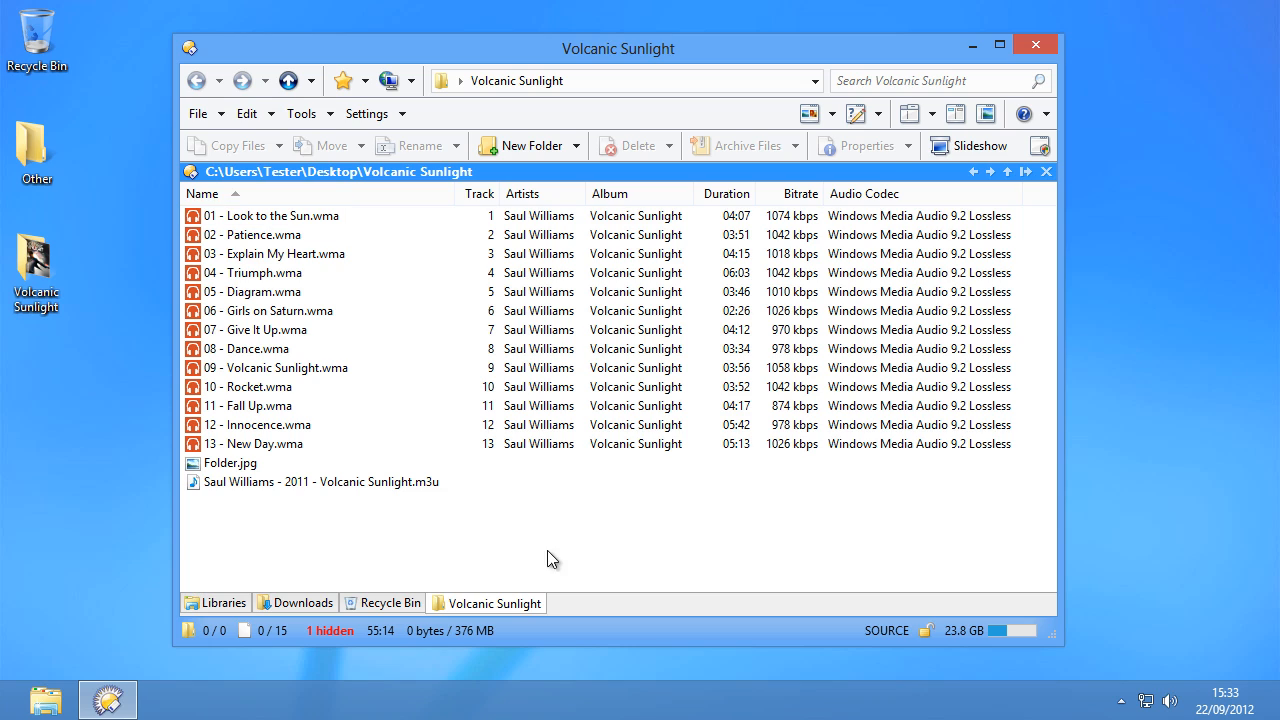
left_click(1032, 43)
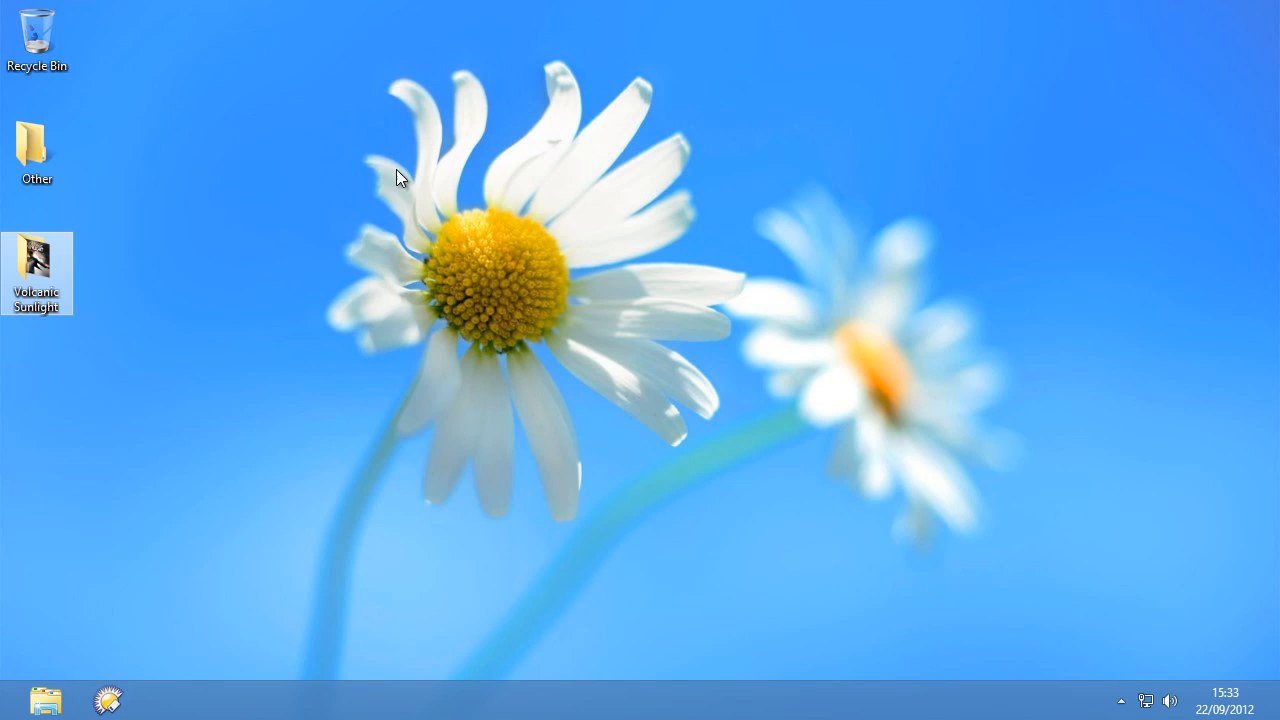
double_click(37, 270)
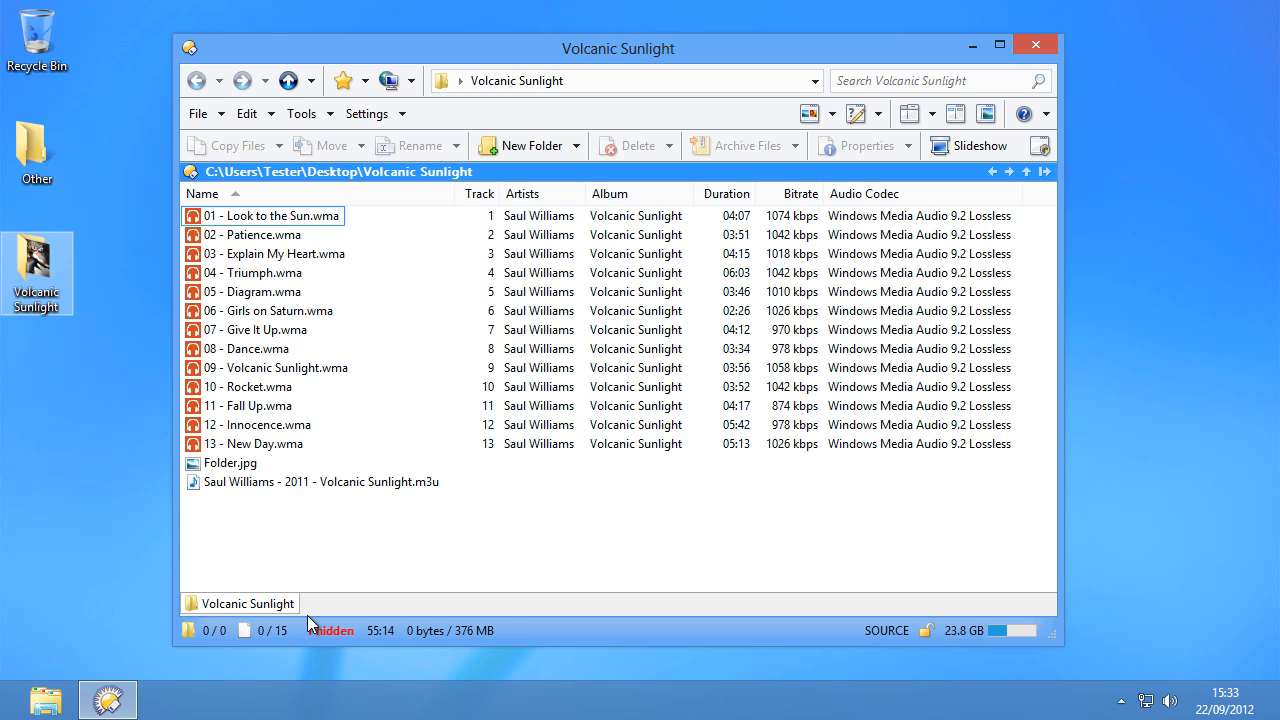
Enable "Open all Default Lister tabs when opening a new window", then close the lister and reopen Volcanic Sunlight from the desktop
left_click(383, 115)
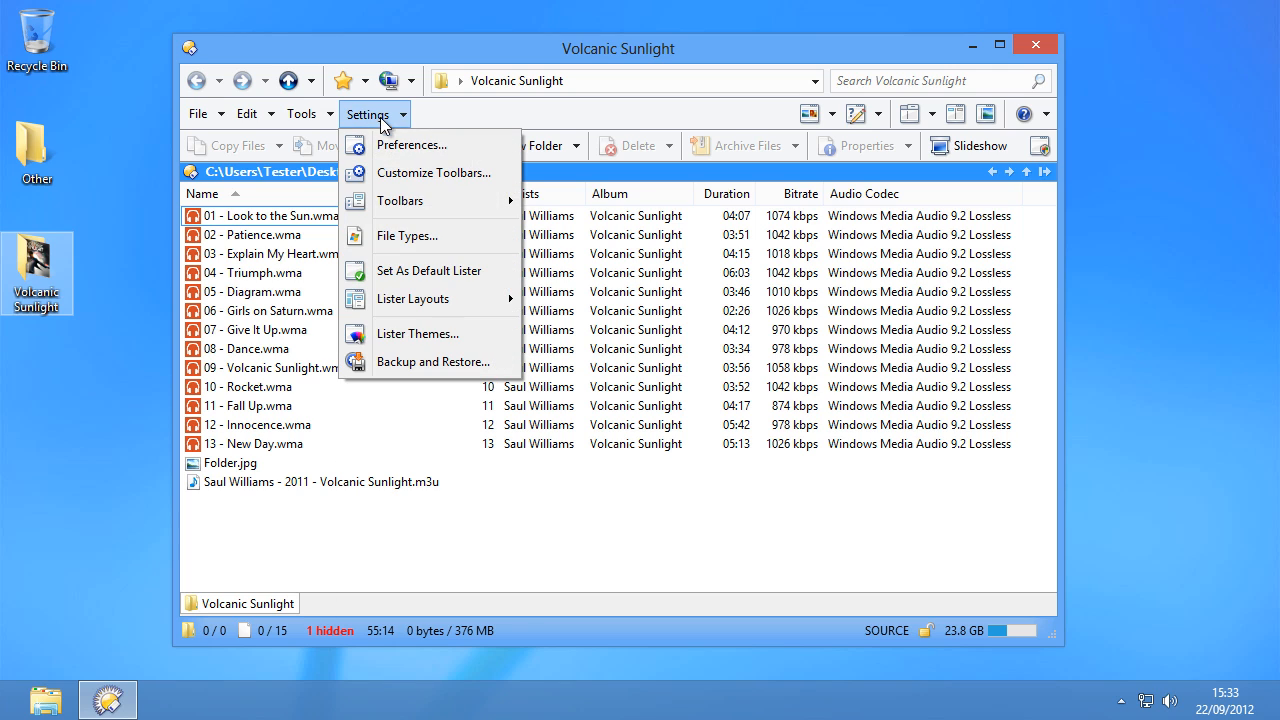
left_click(386, 147)
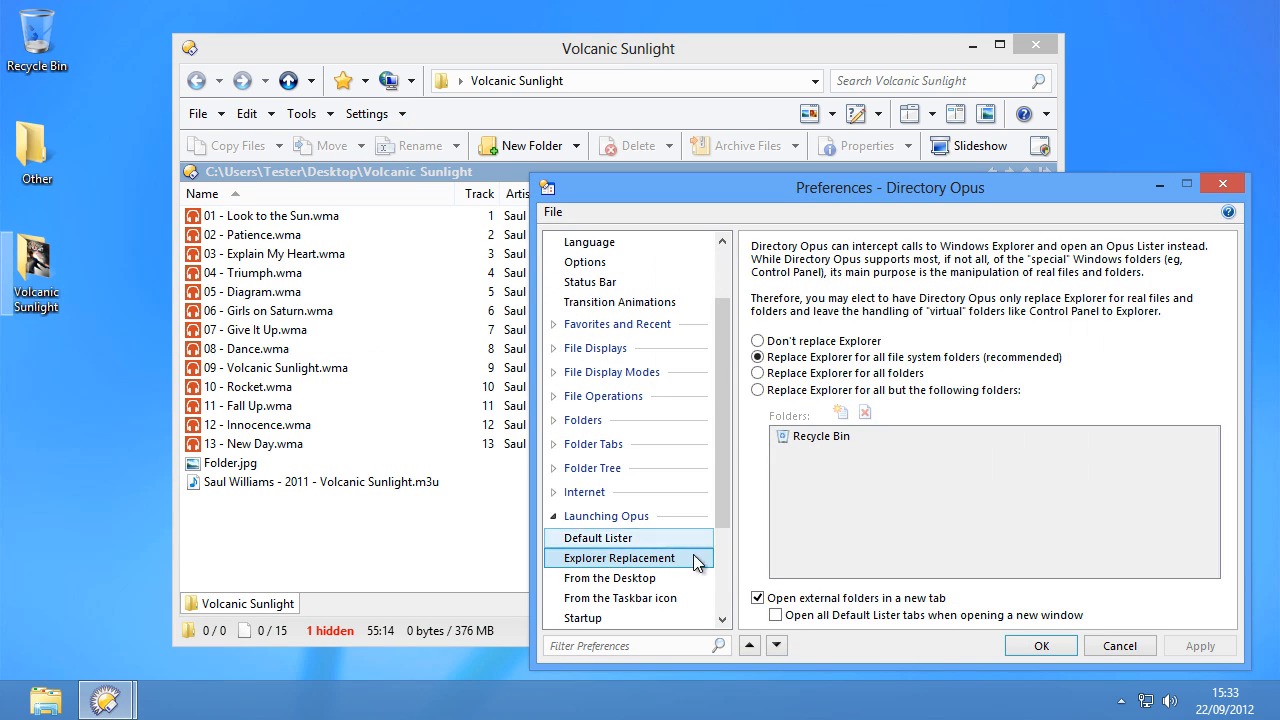
left_click(780, 616)
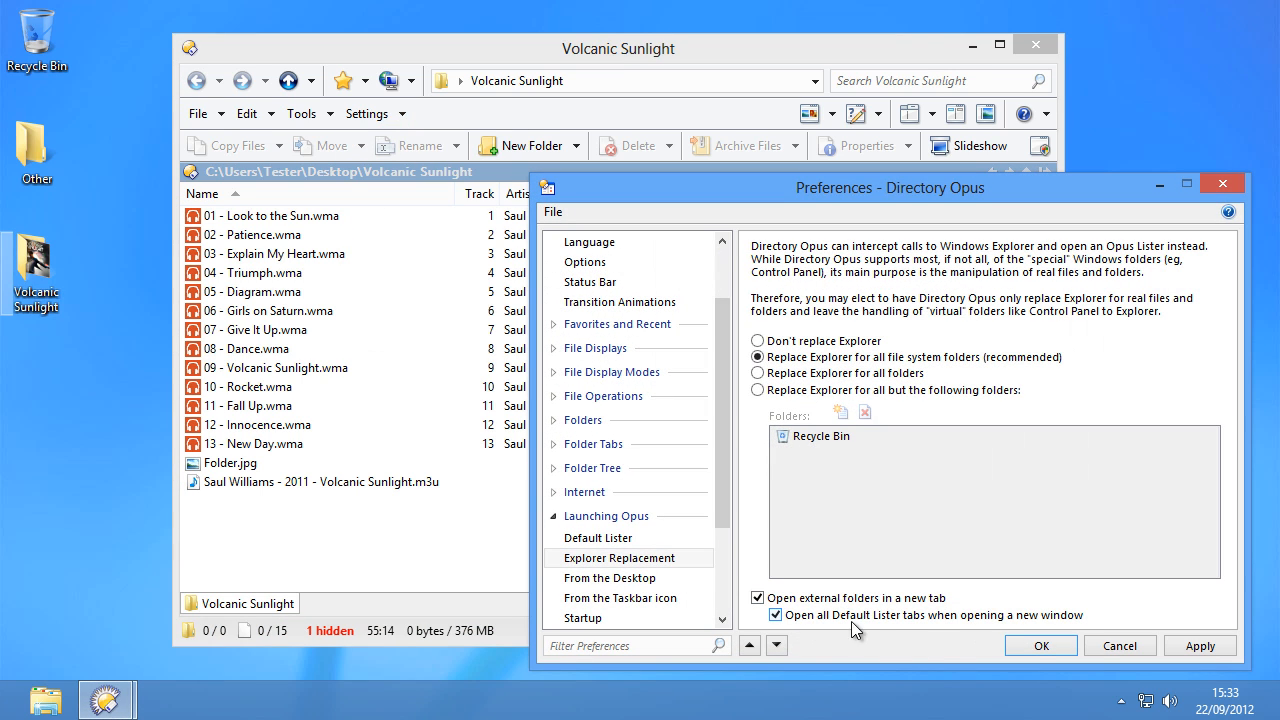
left_click(1041, 644)
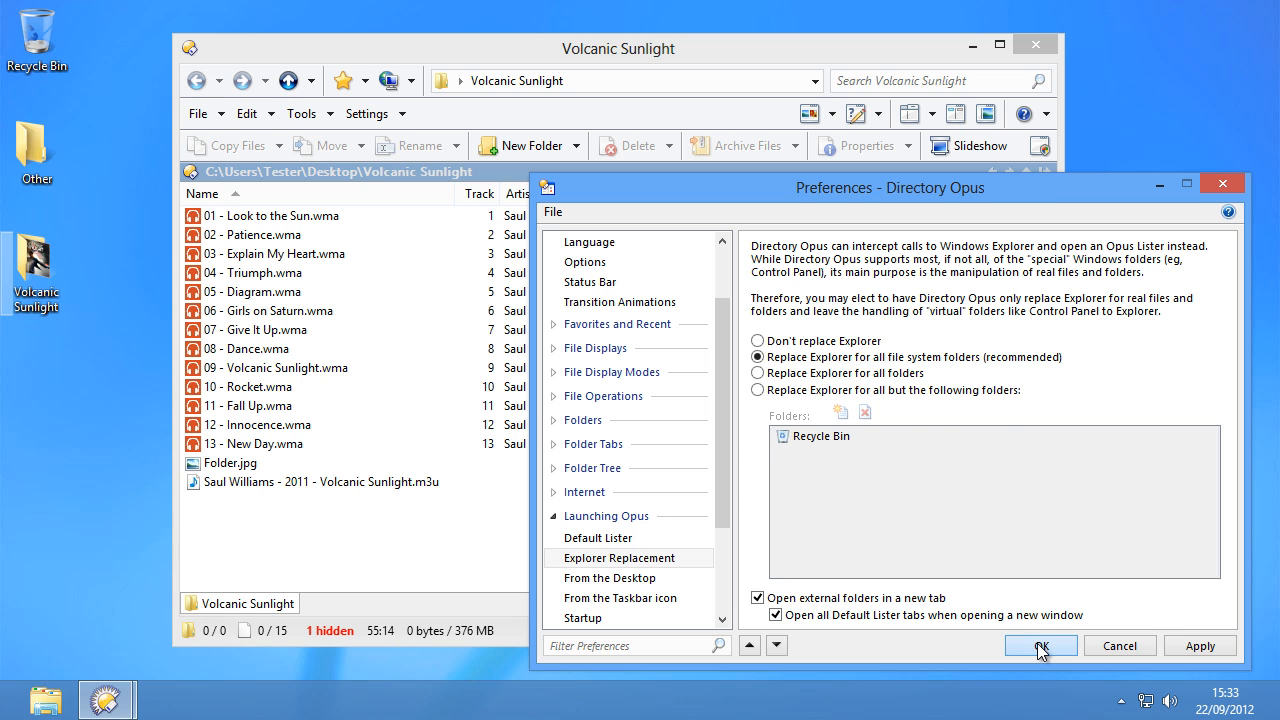
left_click(1036, 46)
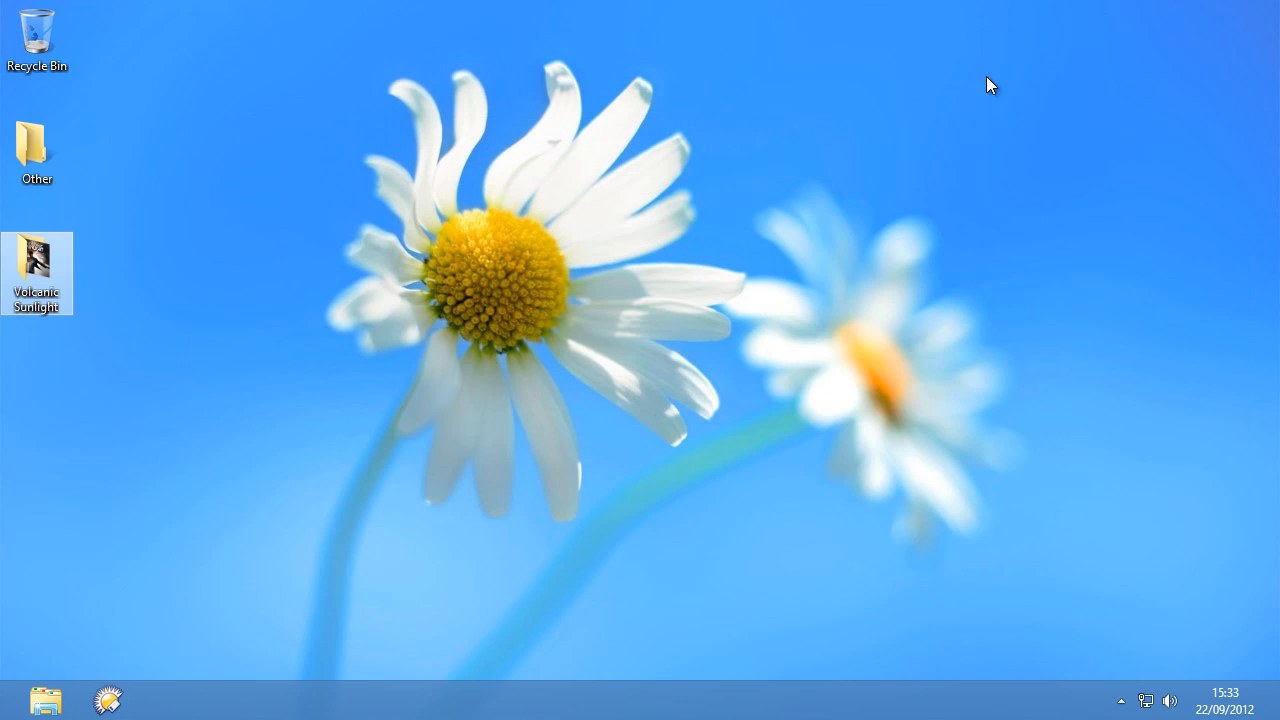
double_click(65, 270)
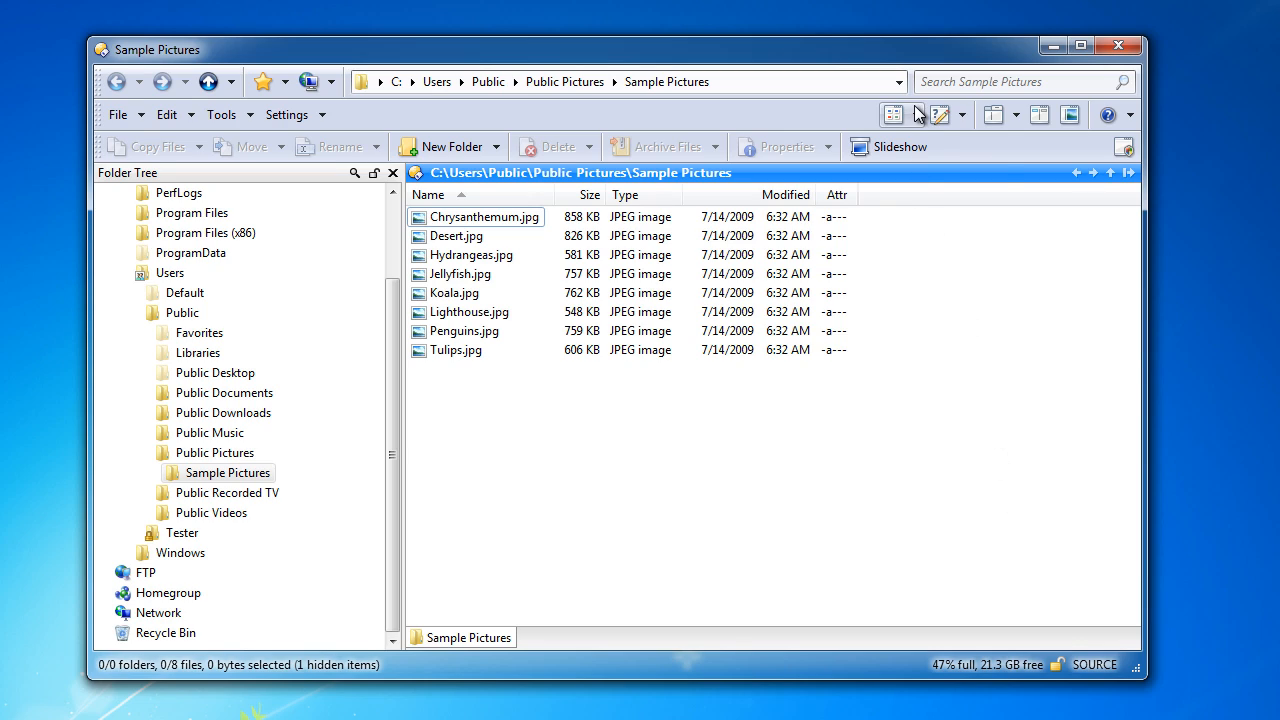
Switch the Sample Pictures folder to Thumbnails view and back to Details view
left_click(916, 115)
left_click(930, 286)
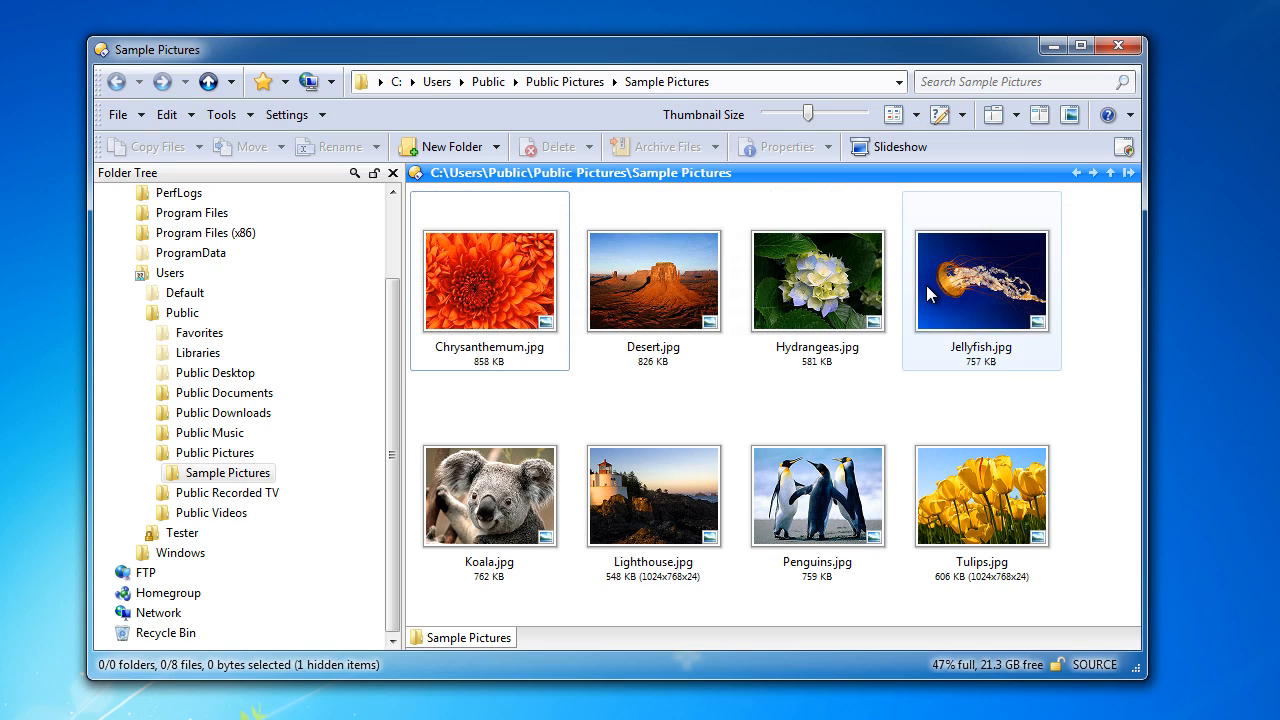
left_click(913, 115)
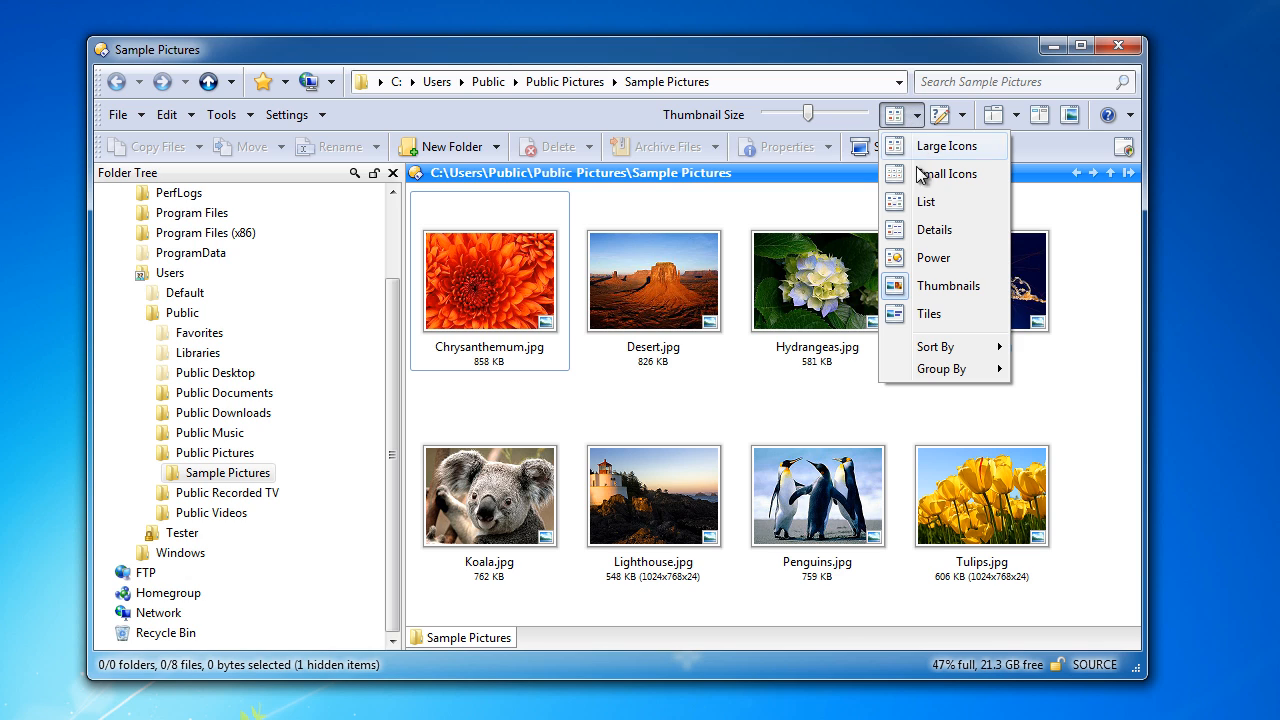
left_click(924, 230)
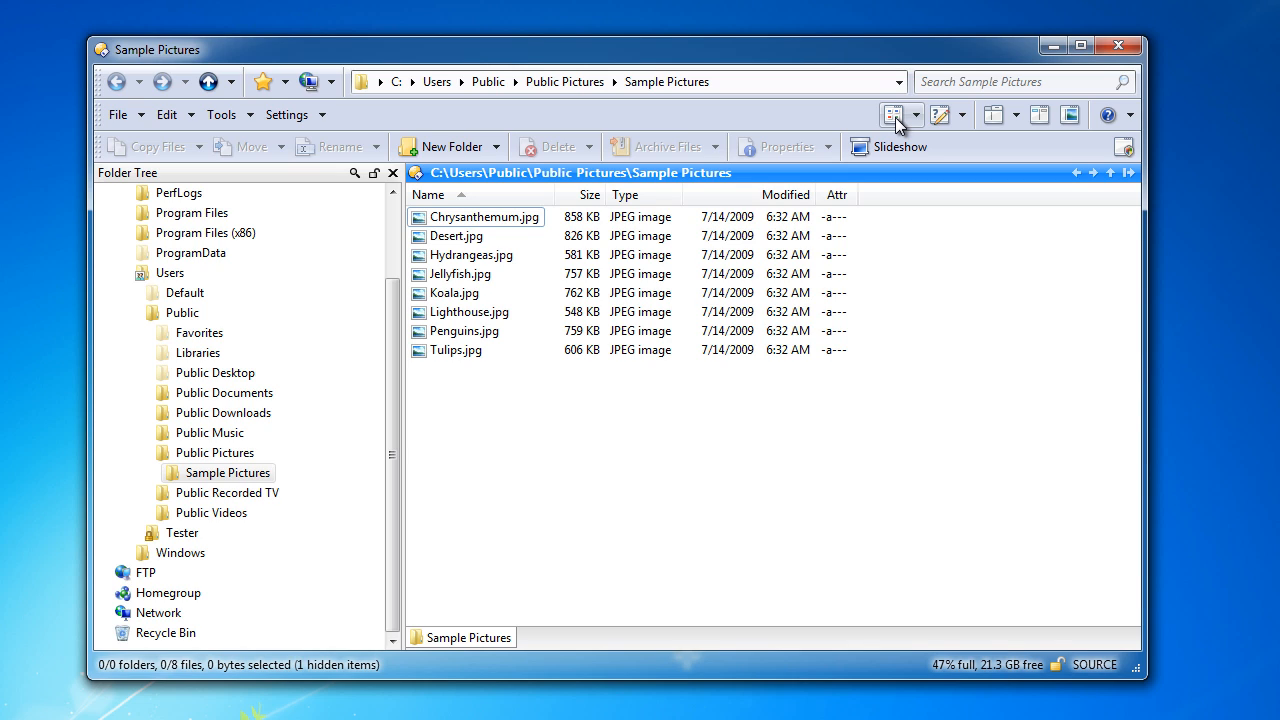
Reset the Menu toolbar to its default settings
right_click(835, 121)
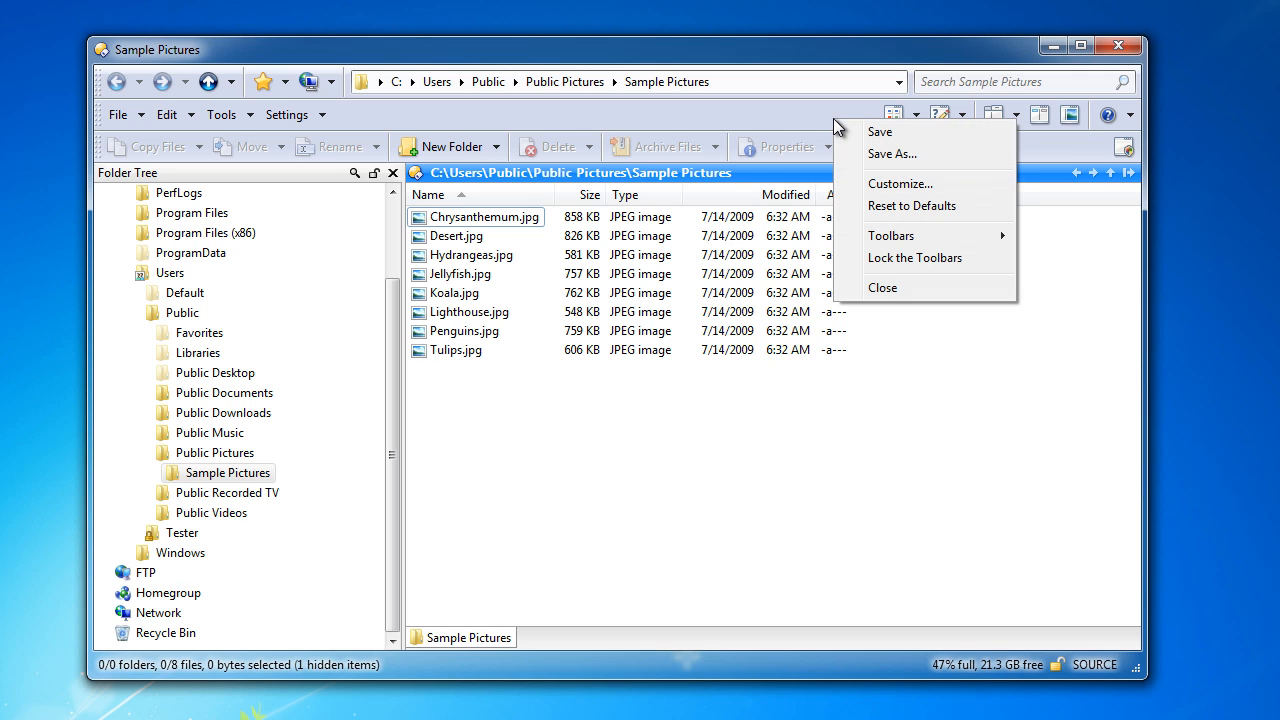
left_click(887, 206)
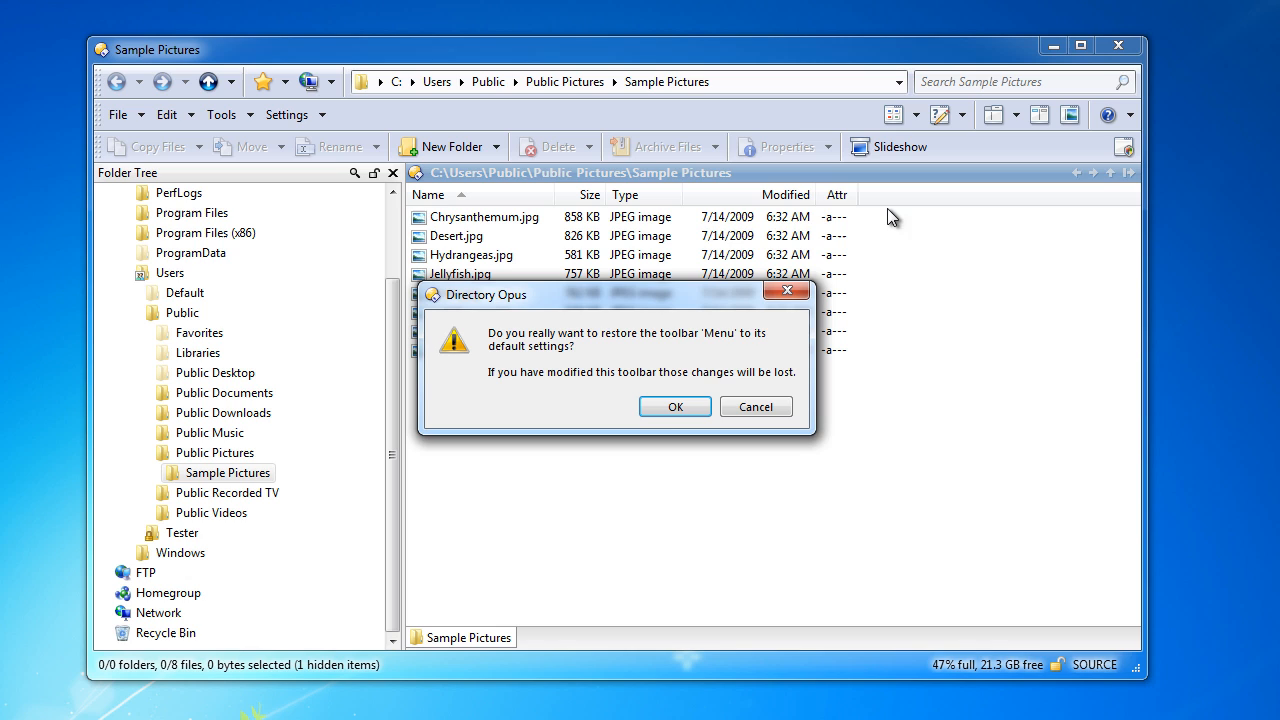
left_click(656, 405)
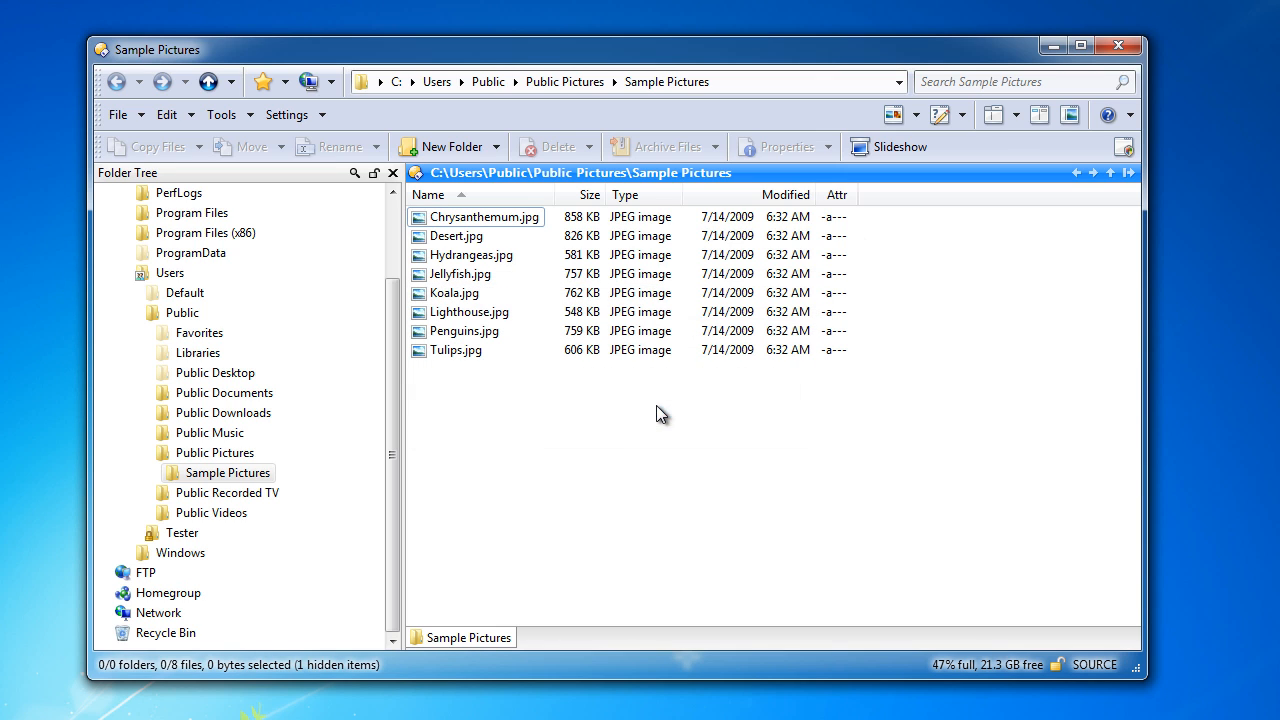
Check the available view modes and toggle Sample Pictures repeatedly between Thumbnails and Details with the default View Mode command
left_click(914, 117)
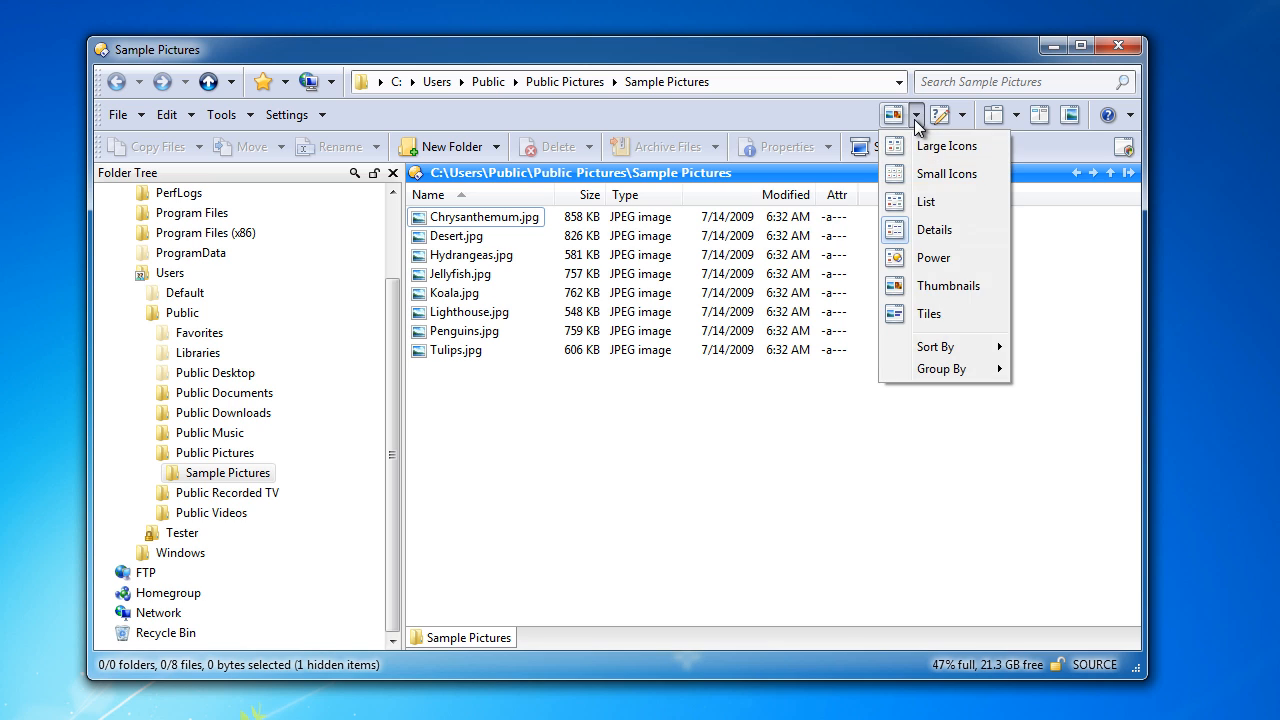
left_click(914, 116)
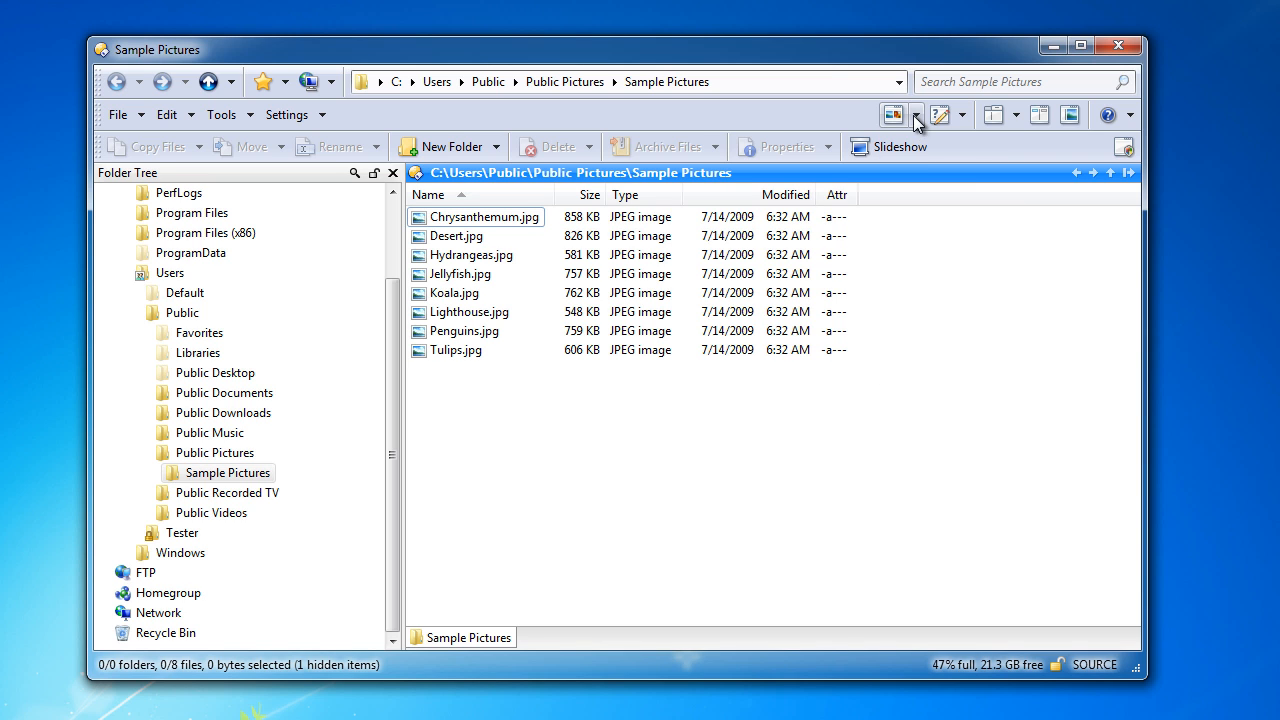
left_click(893, 116)
left_click(893, 116)
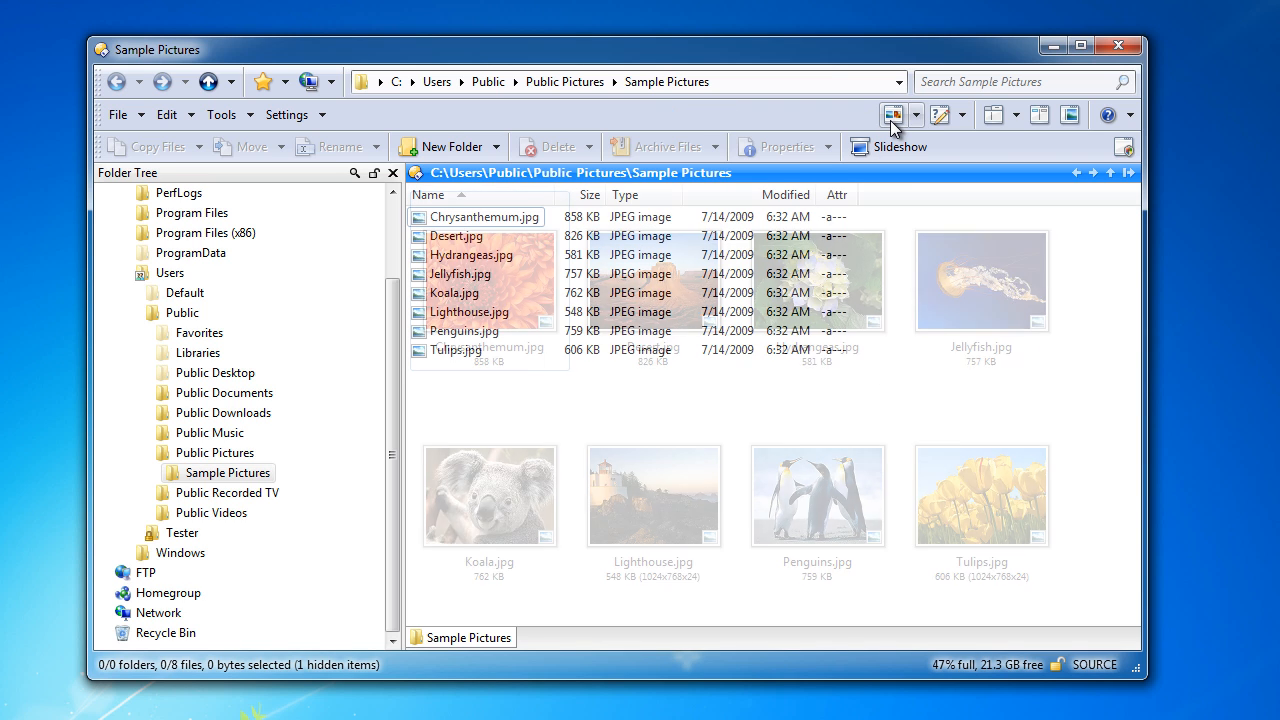
left_click(893, 116)
left_click(893, 116)
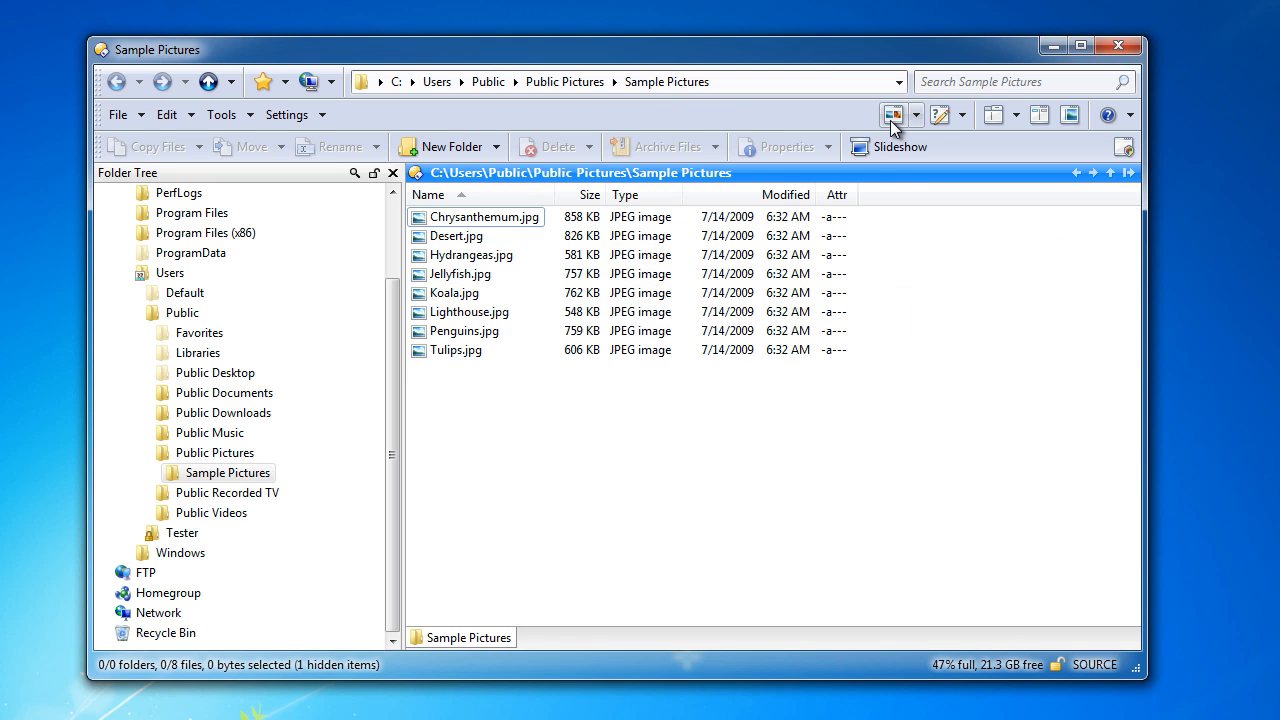
Examine the View Mode button's function in the Command Editor through toolbar customization, leaving without changes
right_click(858, 122)
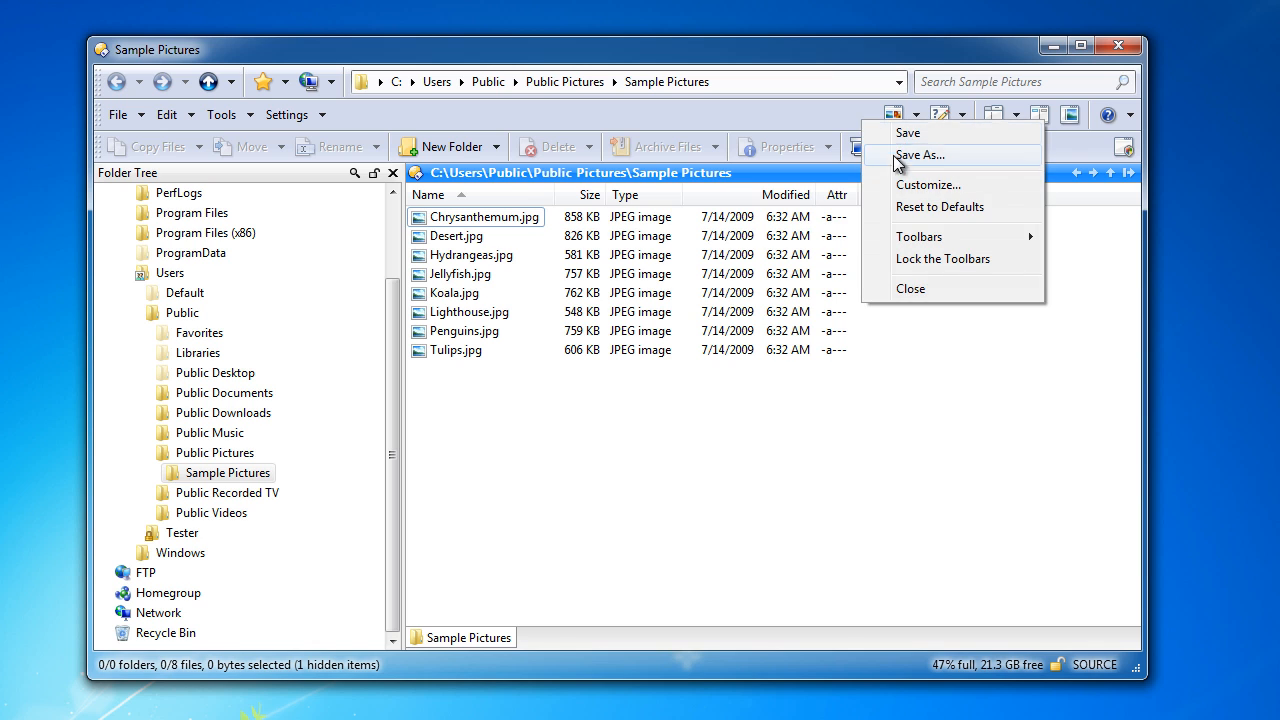
left_click(900, 188)
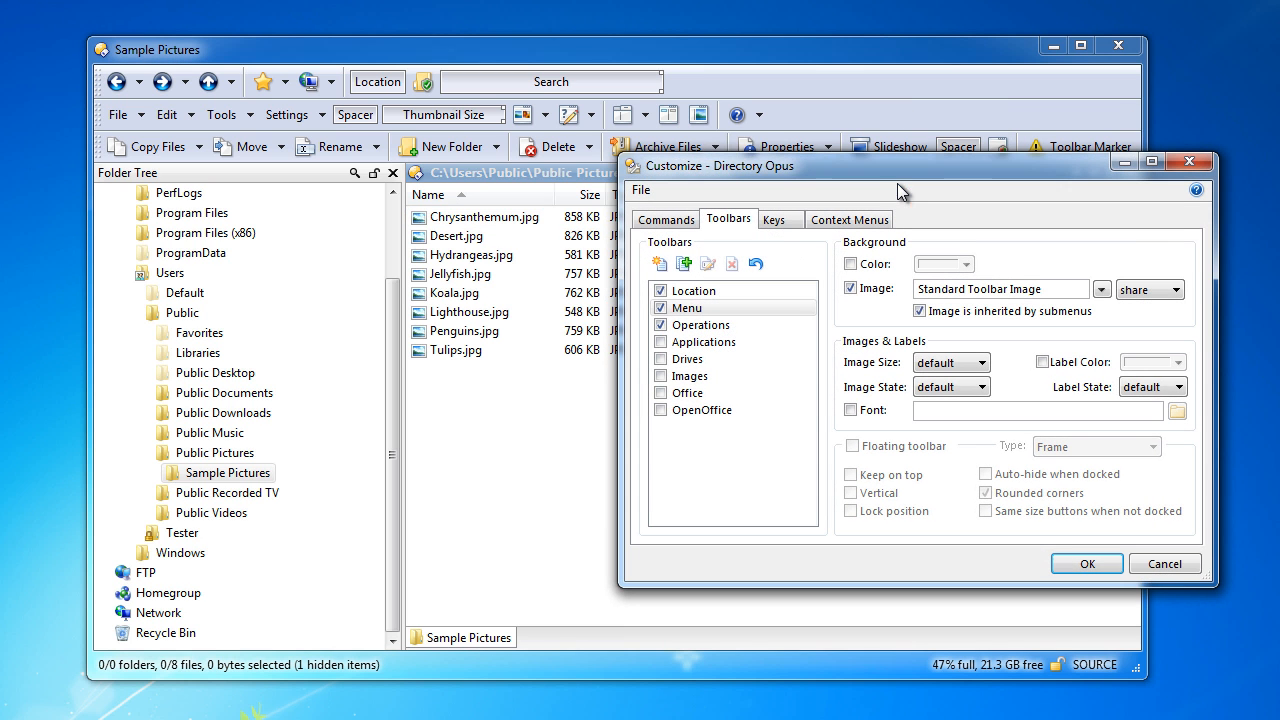
right_click(524, 117)
left_click(574, 229)
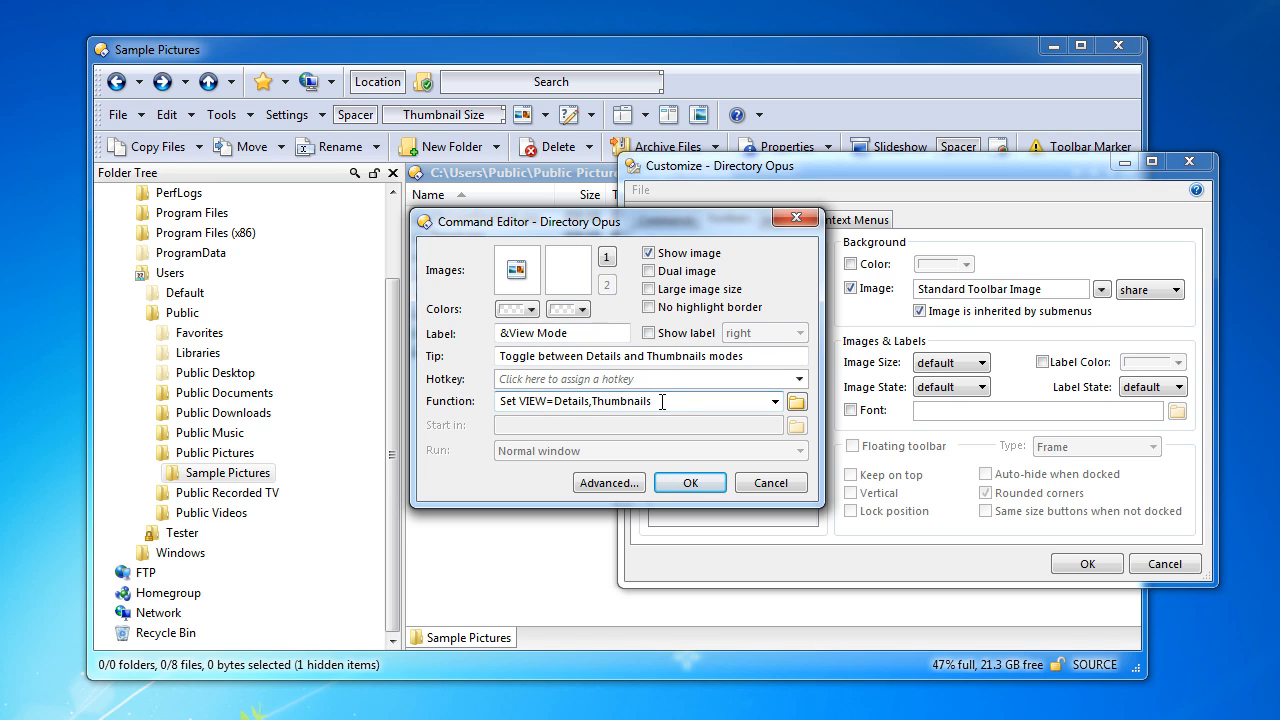
left_click(1174, 564)
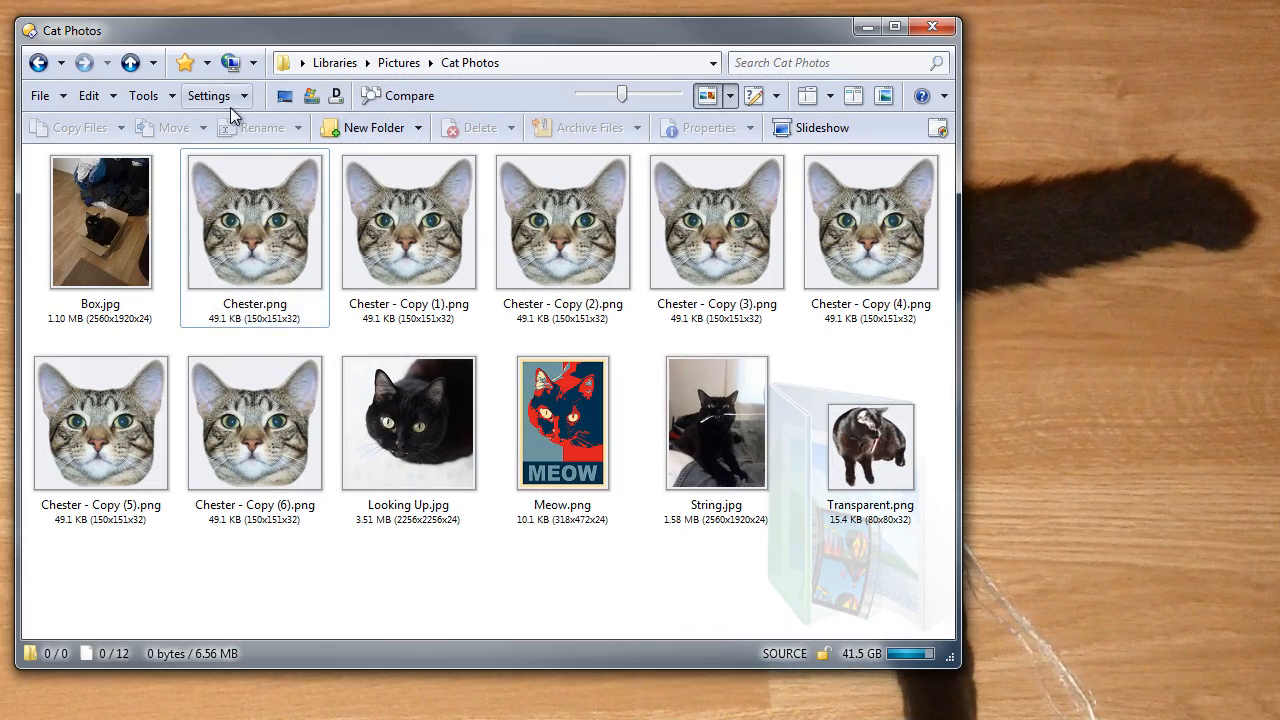
Turn off "Display labels" in the Thumbnails preferences and apply the change to the Cat Photos folder
left_click(231, 105)
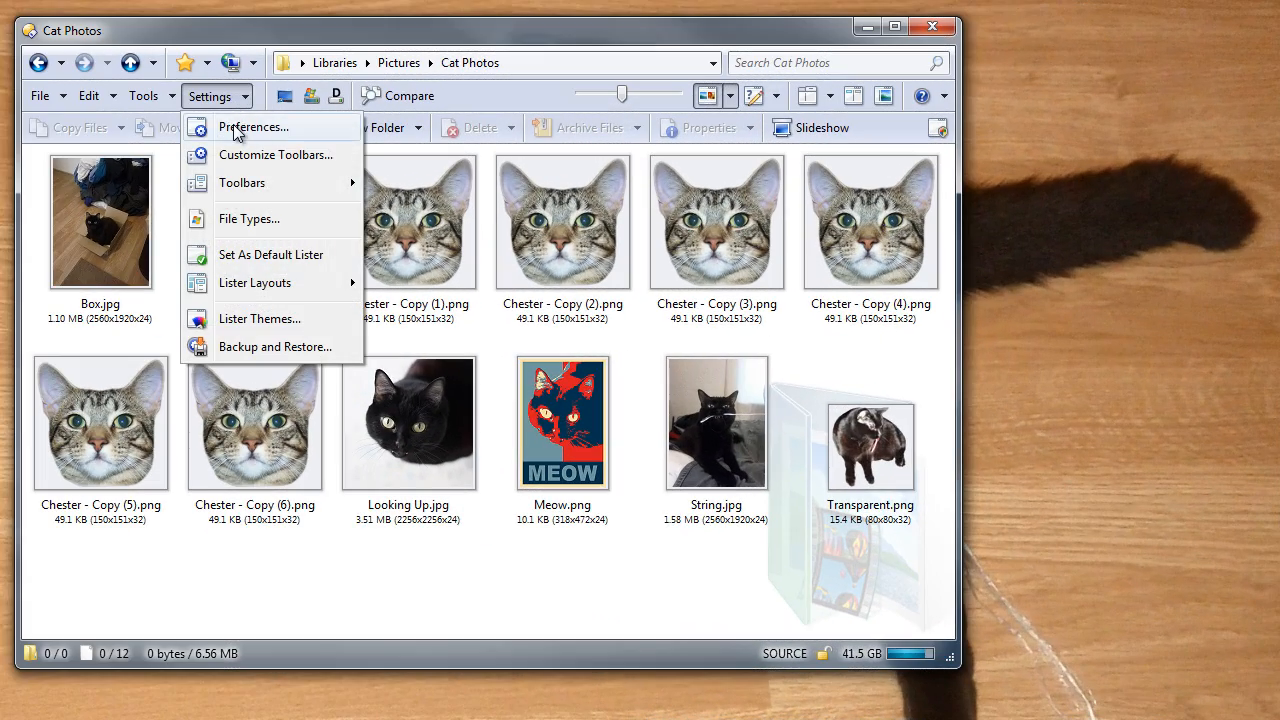
left_click(233, 124)
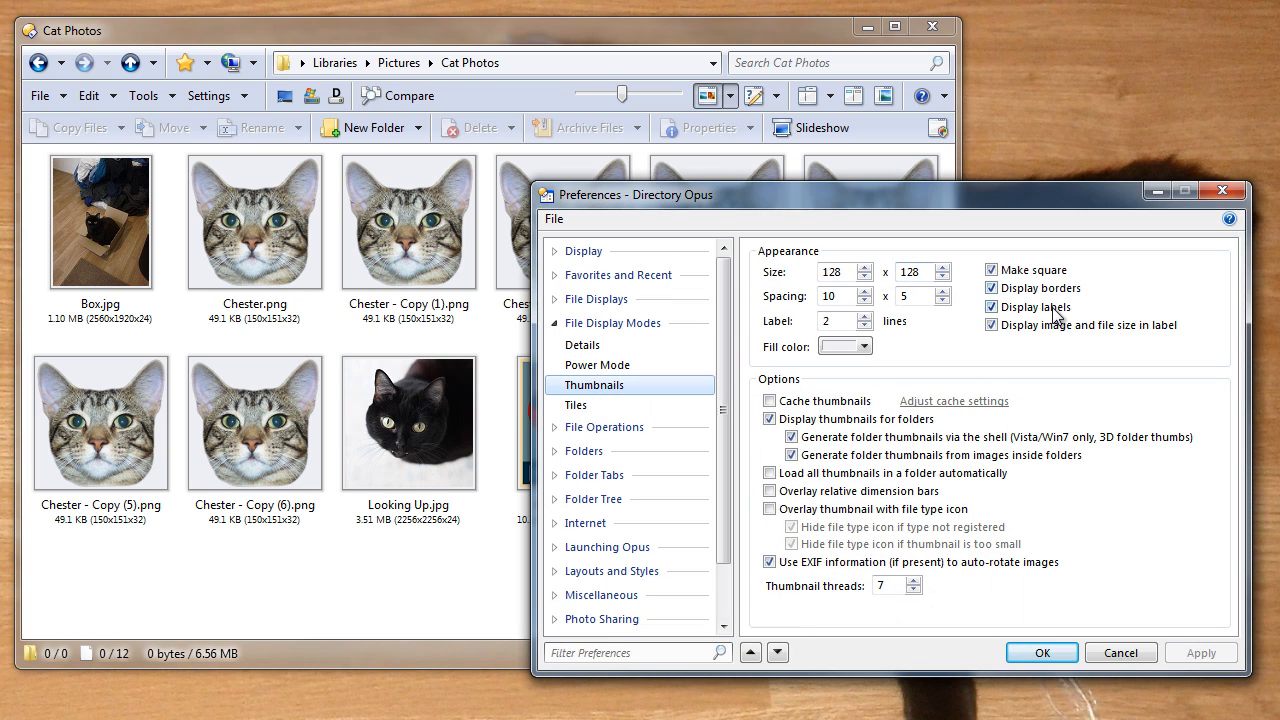
left_click(1052, 310)
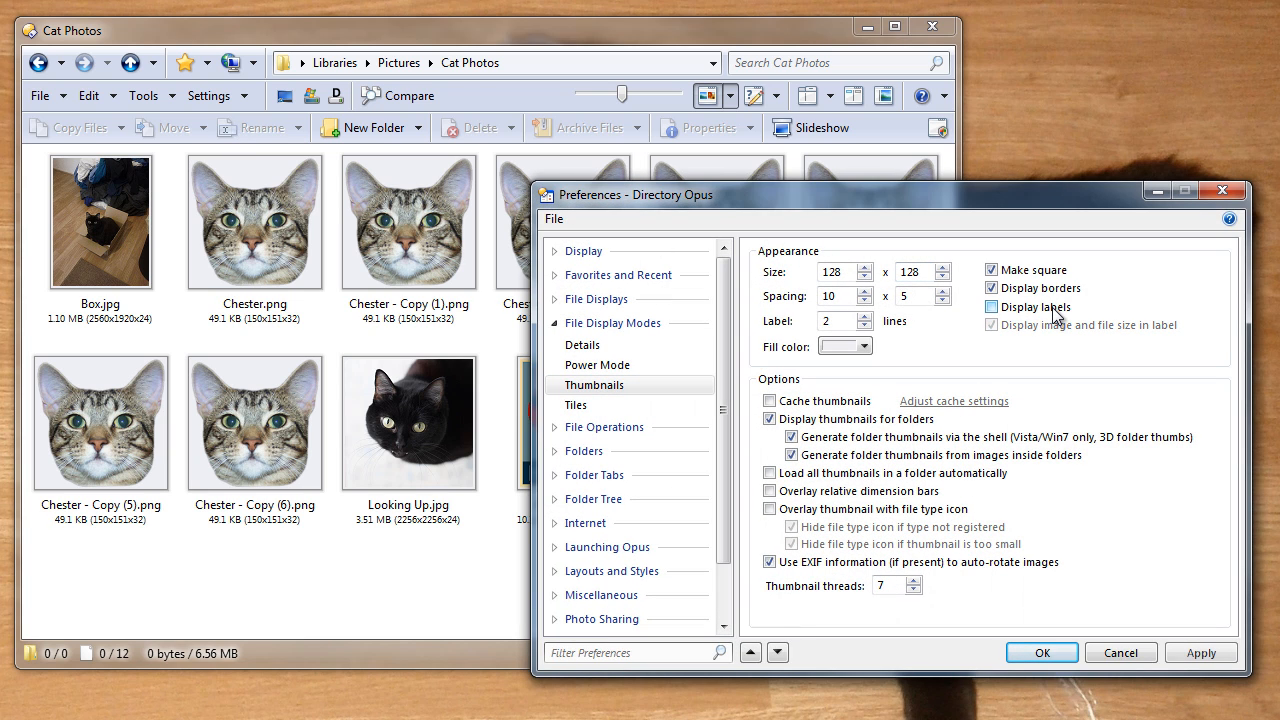
left_click(1205, 655)
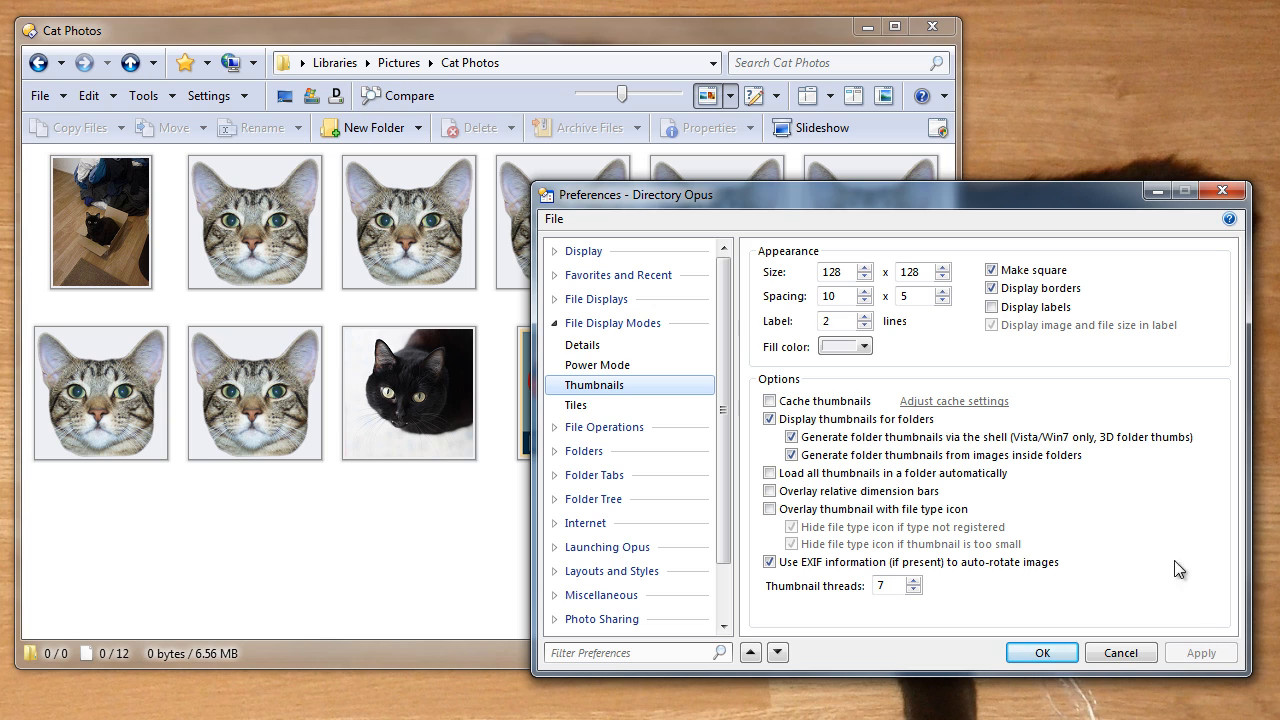
Turn off "Display borders" in the Thumbnails preferences and accept the changes
left_click(1080, 290)
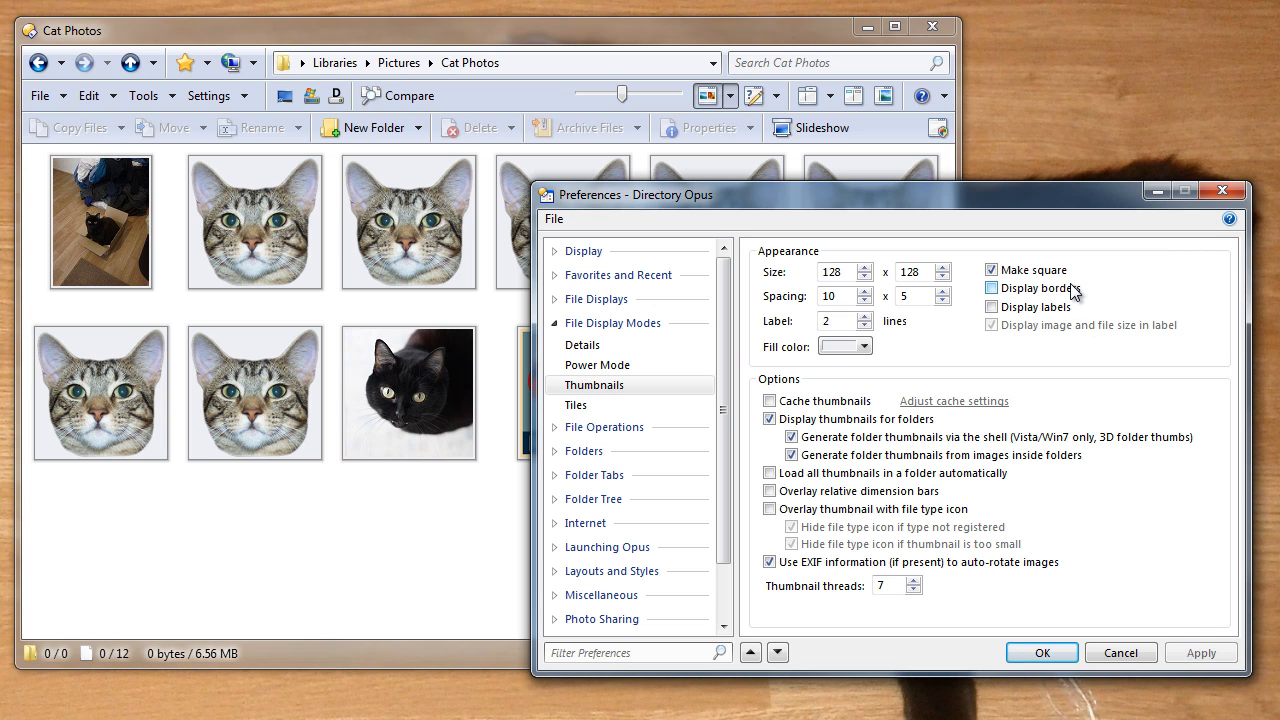
left_click(1042, 652)
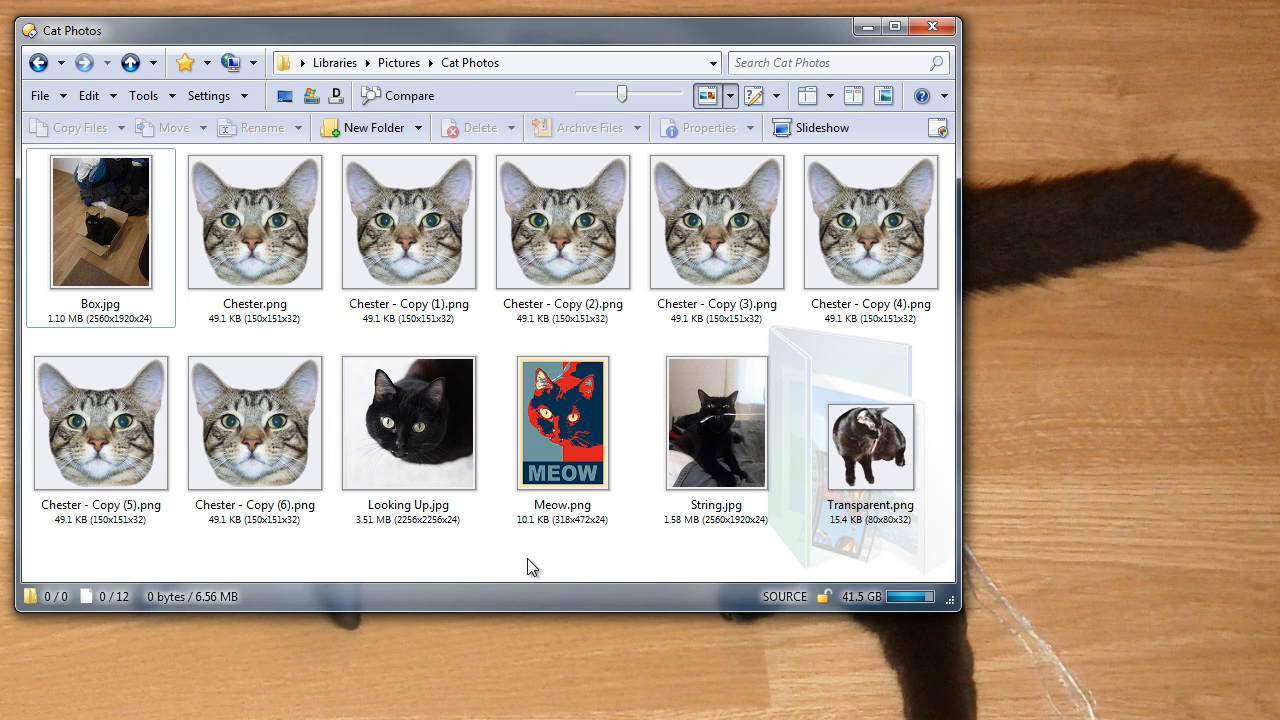
Filter the Cat Photos folder by "Copy (" using the filter bar
key("asterisk")
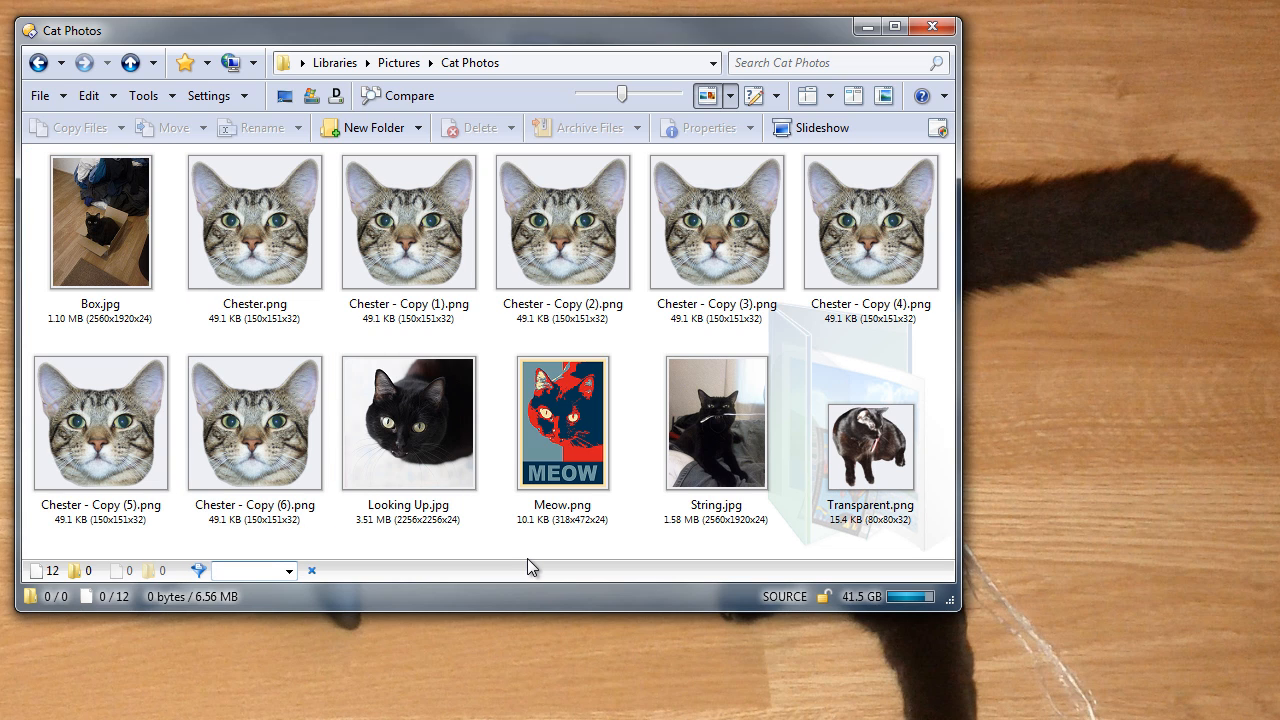
type("Copy (")
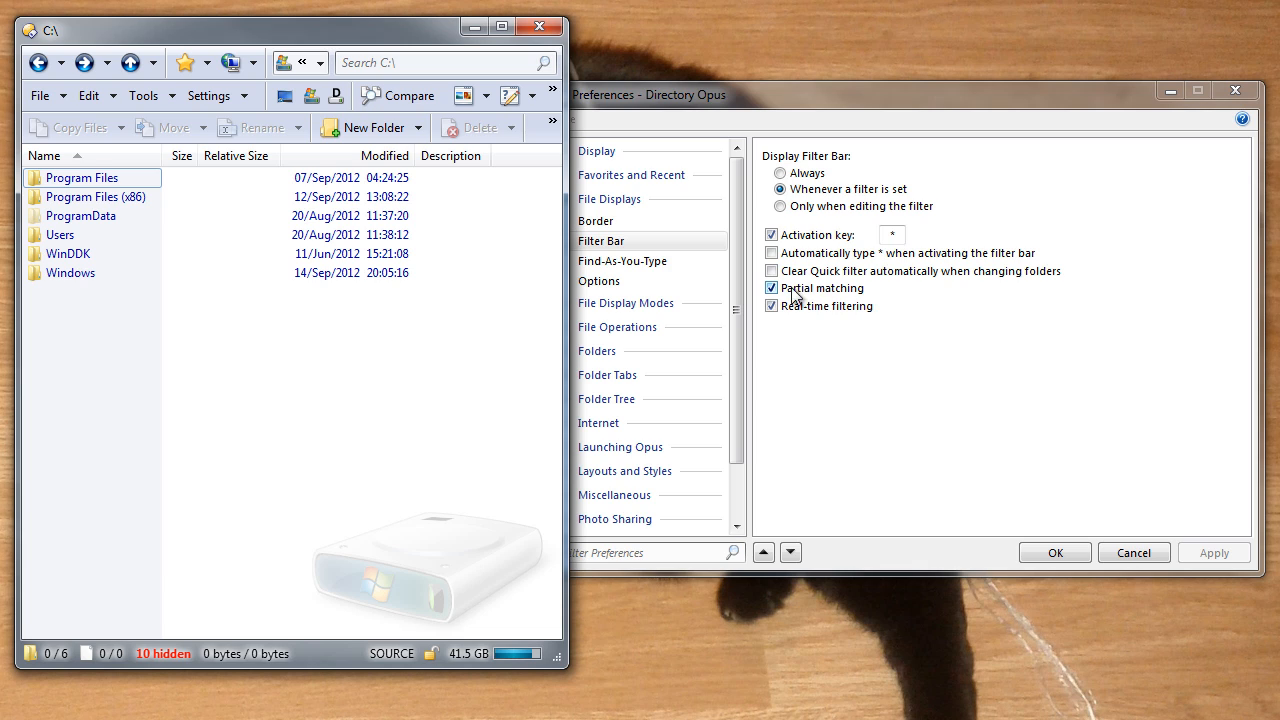
Filter the C:\ folder by "files" with partial matching enabled, and clear the filter
key("asterisk")
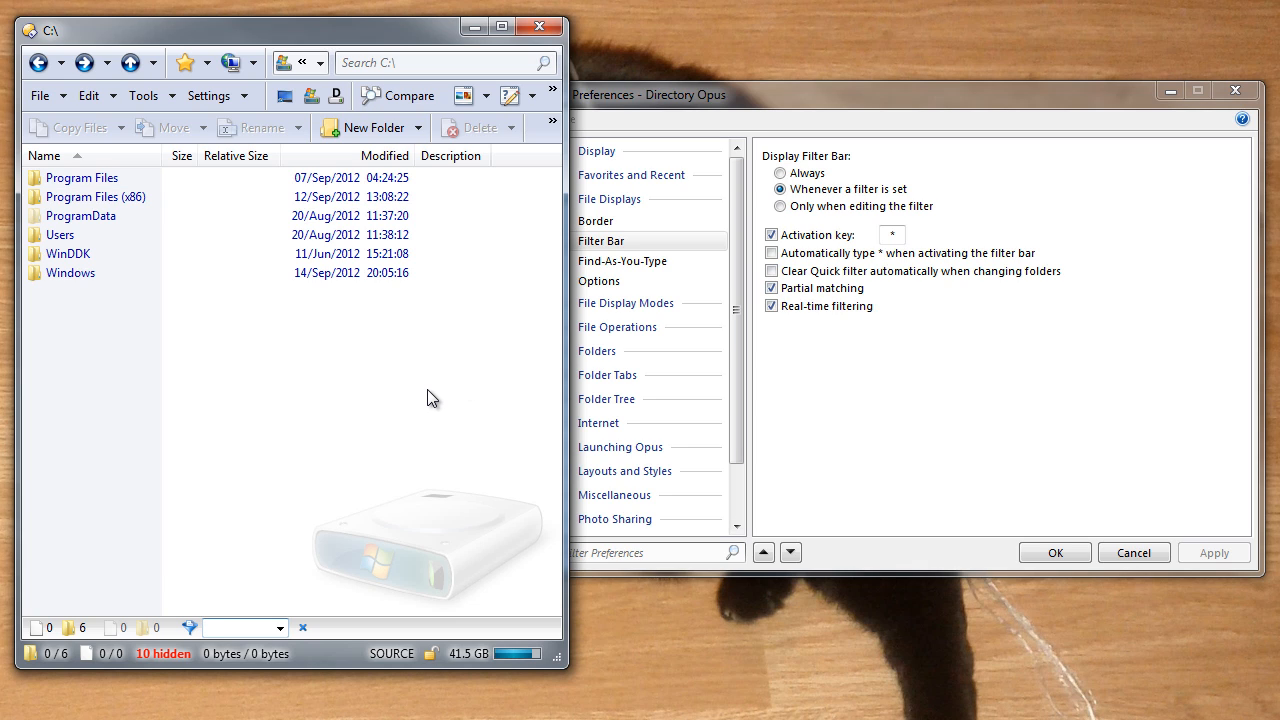
type("files")
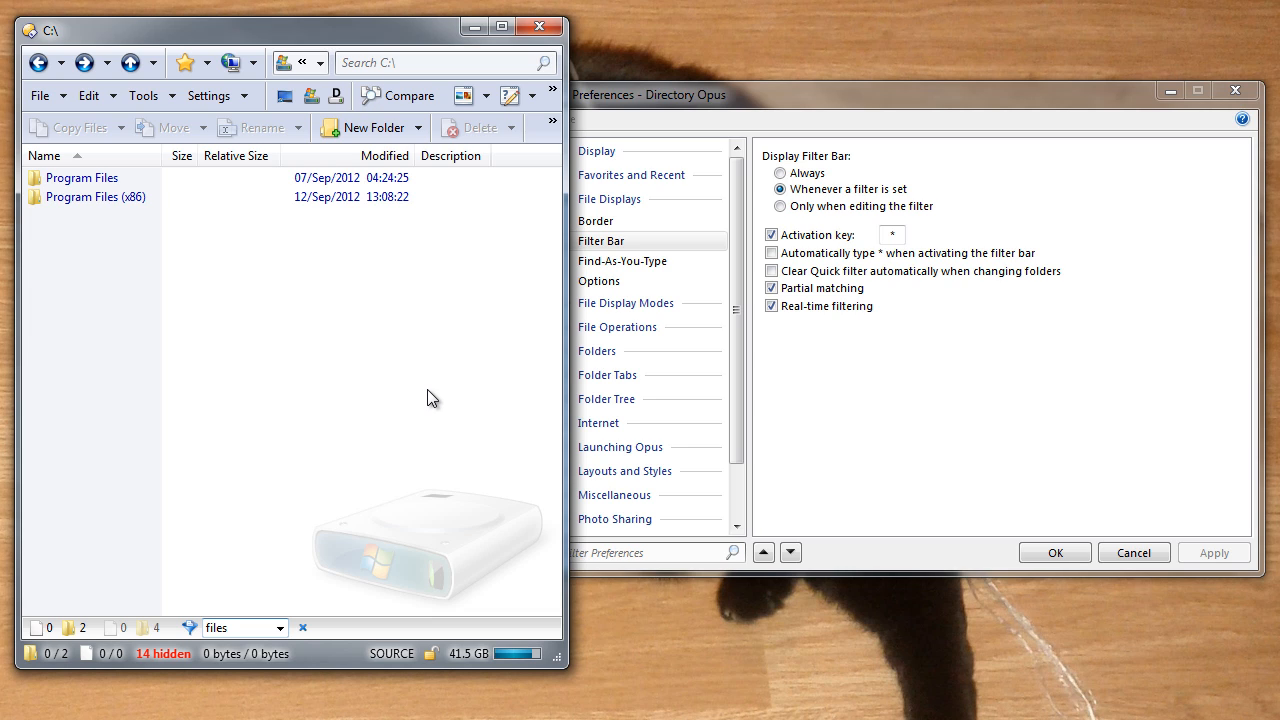
left_click(302, 627)
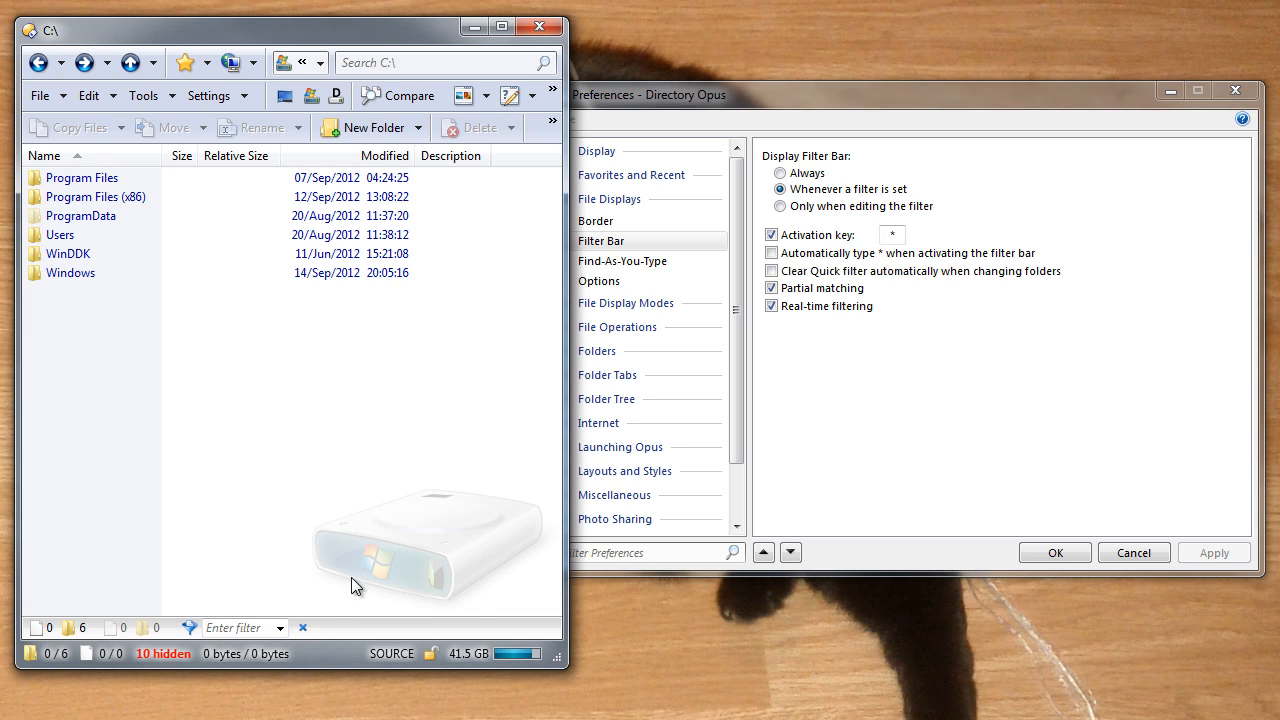
Turn off "Partial matching" in the Filter Bar preferences, apply the change, and filter C:\ by "files"
left_click(800, 288)
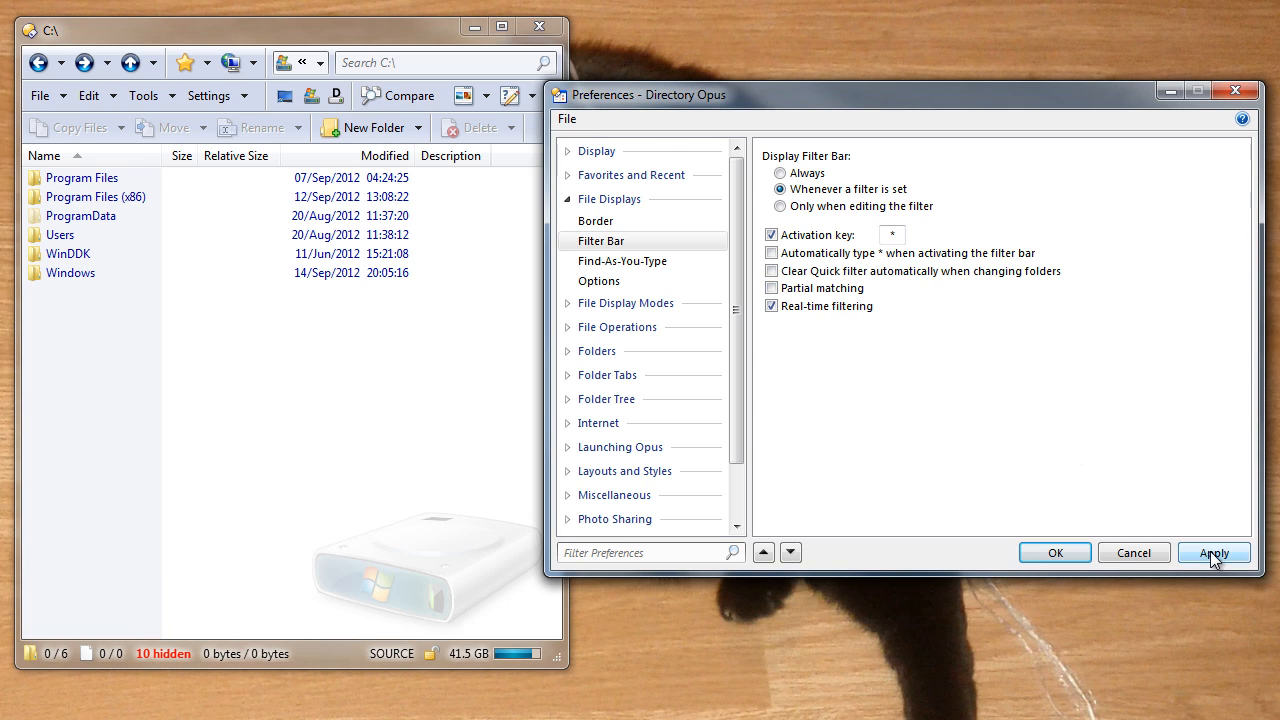
left_click(1213, 555)
left_click(409, 485)
key("asterisk")
type("f")
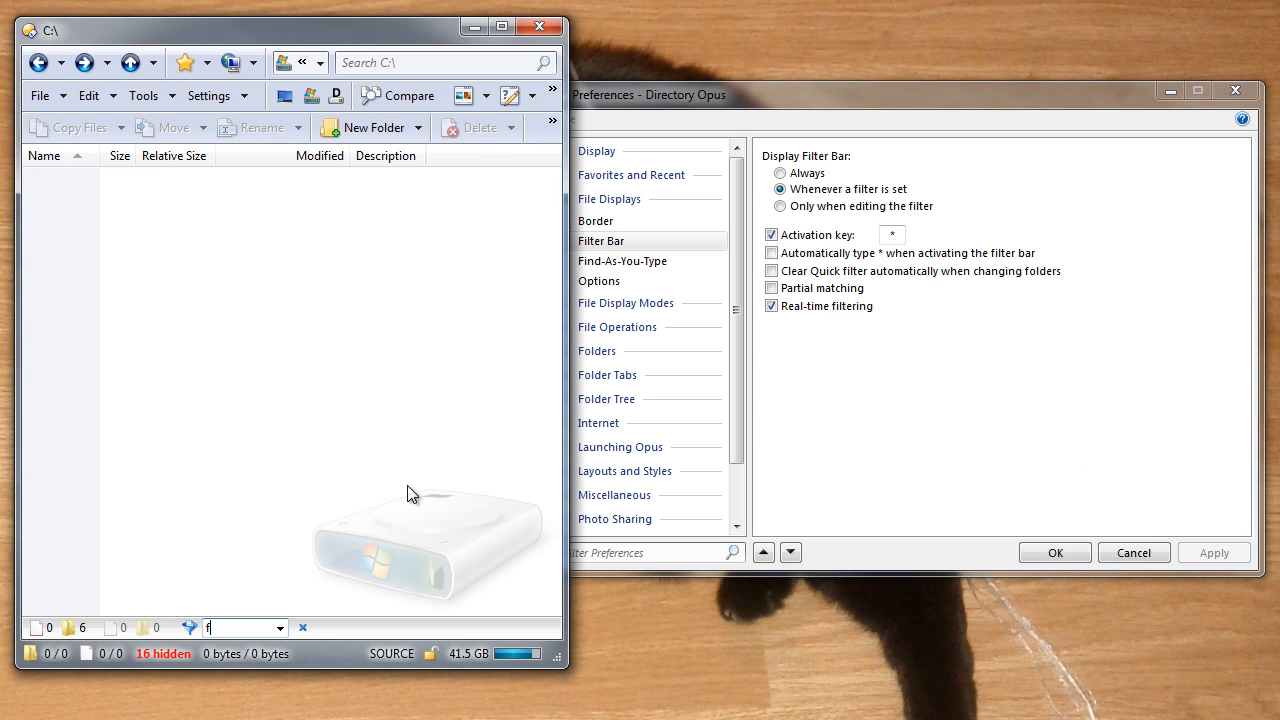
type("iles")
Test the wildcard filters "*files" and "*files*" on C:\, remove the wildcards and clear the filter
type("*")
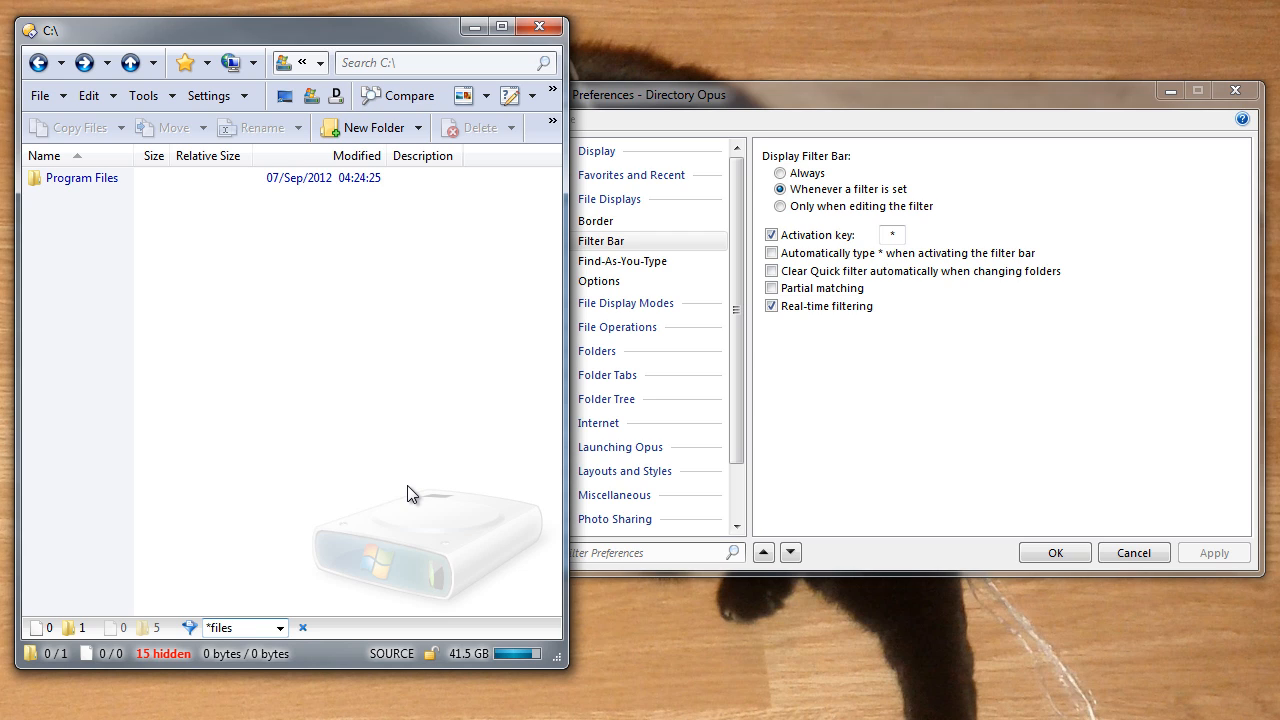
type("*")
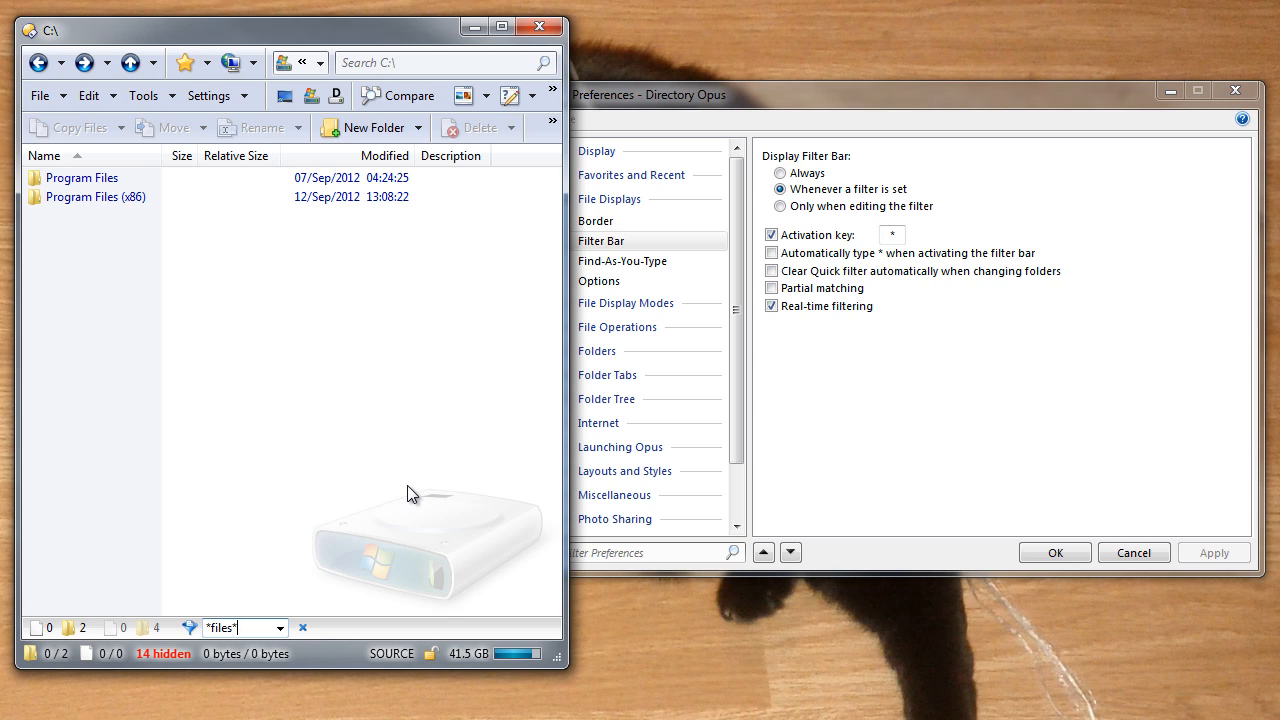
key("BackSpace")
key("Delete")
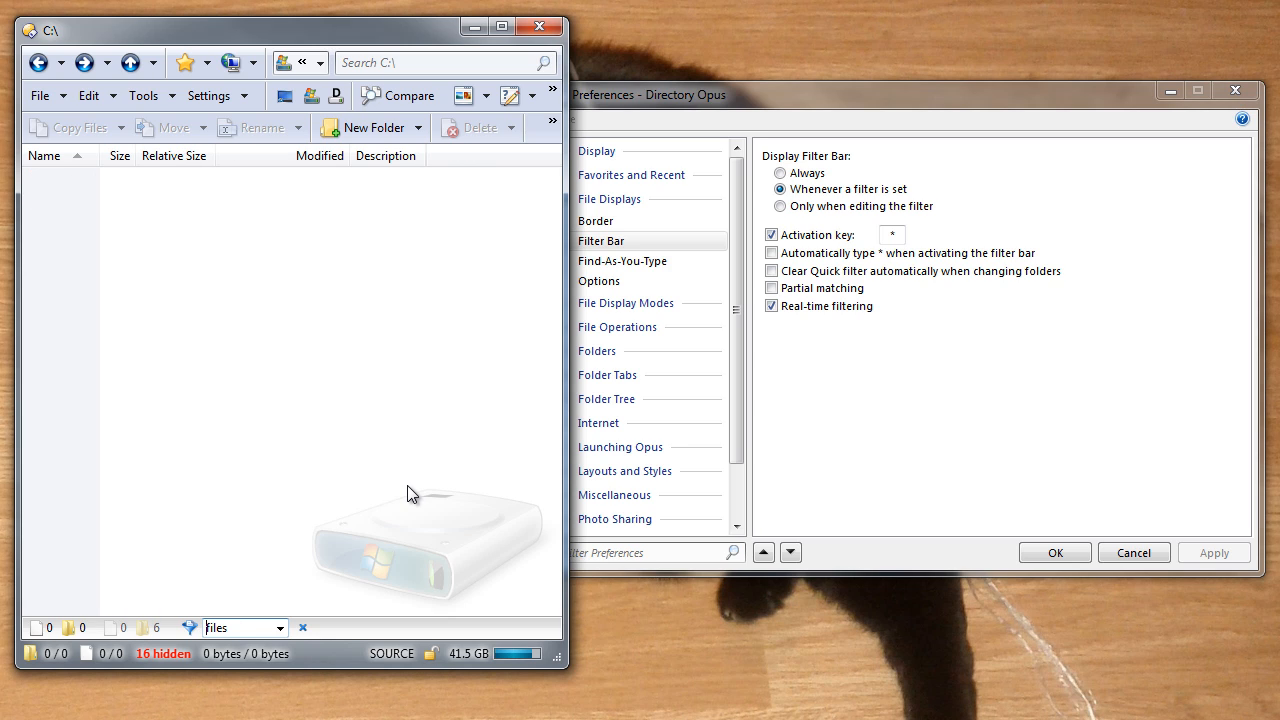
left_click(303, 627)
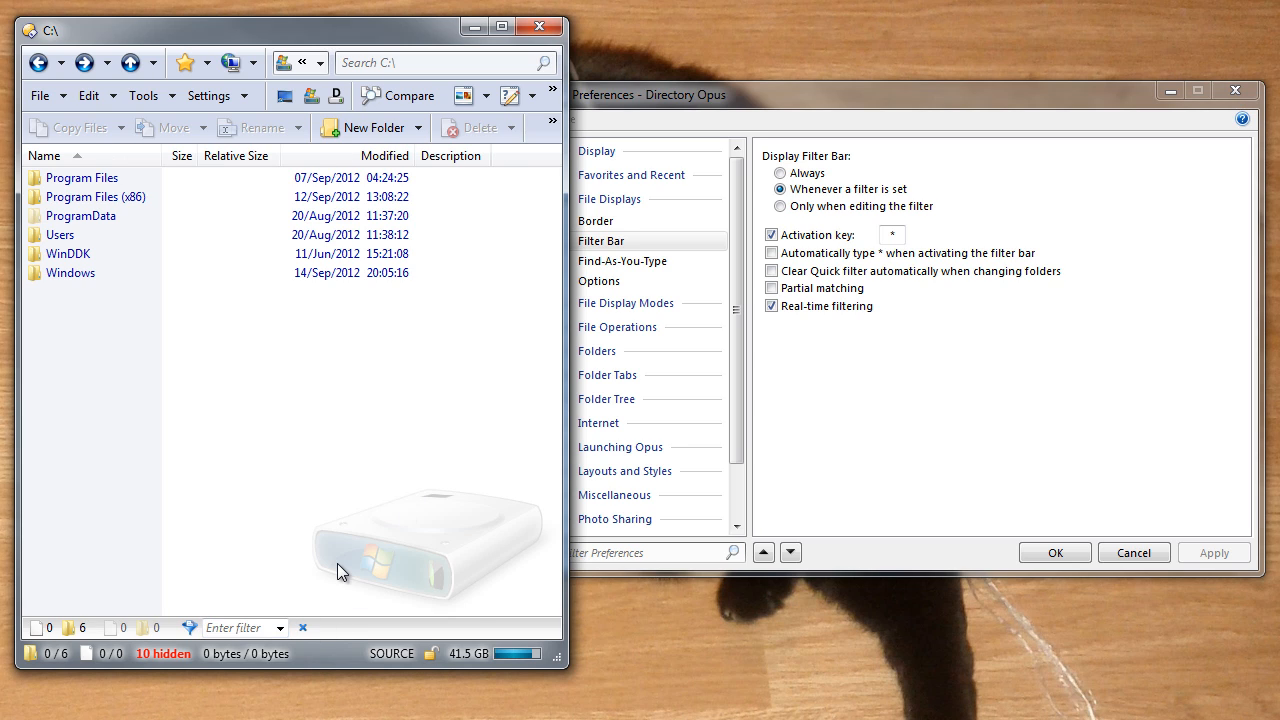
Turn on "Partial matching" in the Filter Bar preferences, apply it, and filter C:\ by "files"
left_click(815, 289)
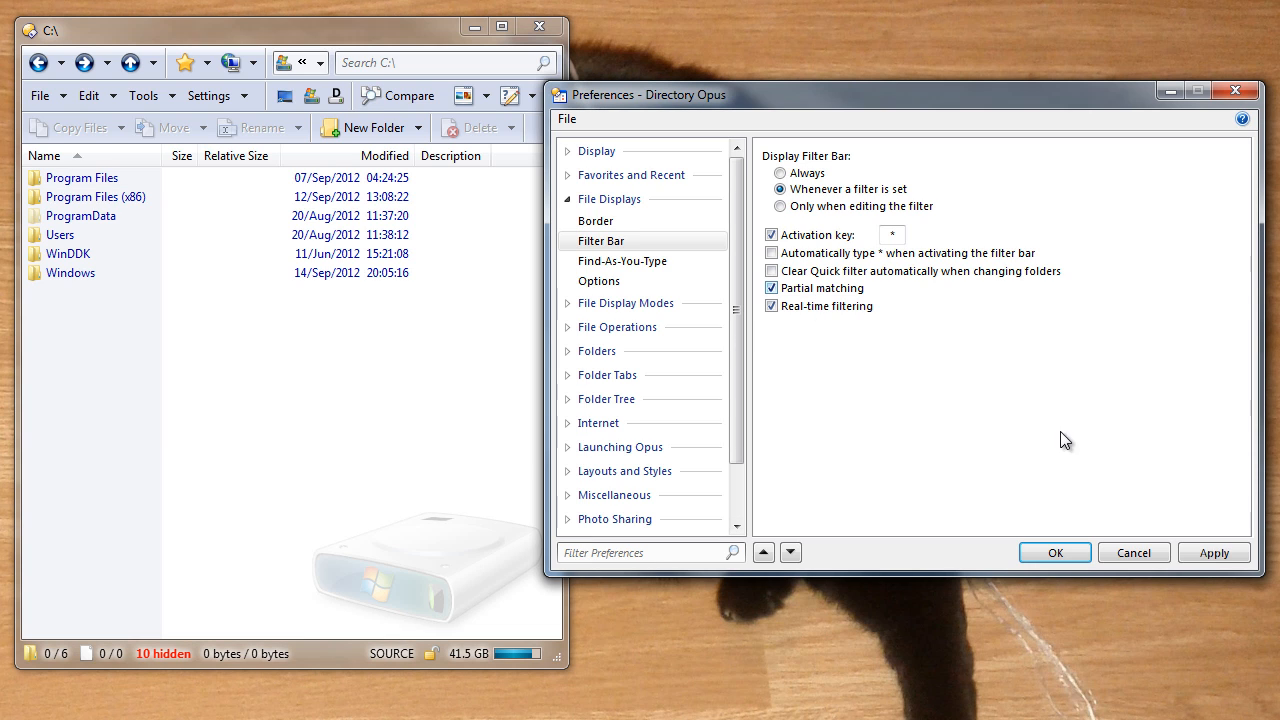
left_click(1210, 555)
left_click(393, 523)
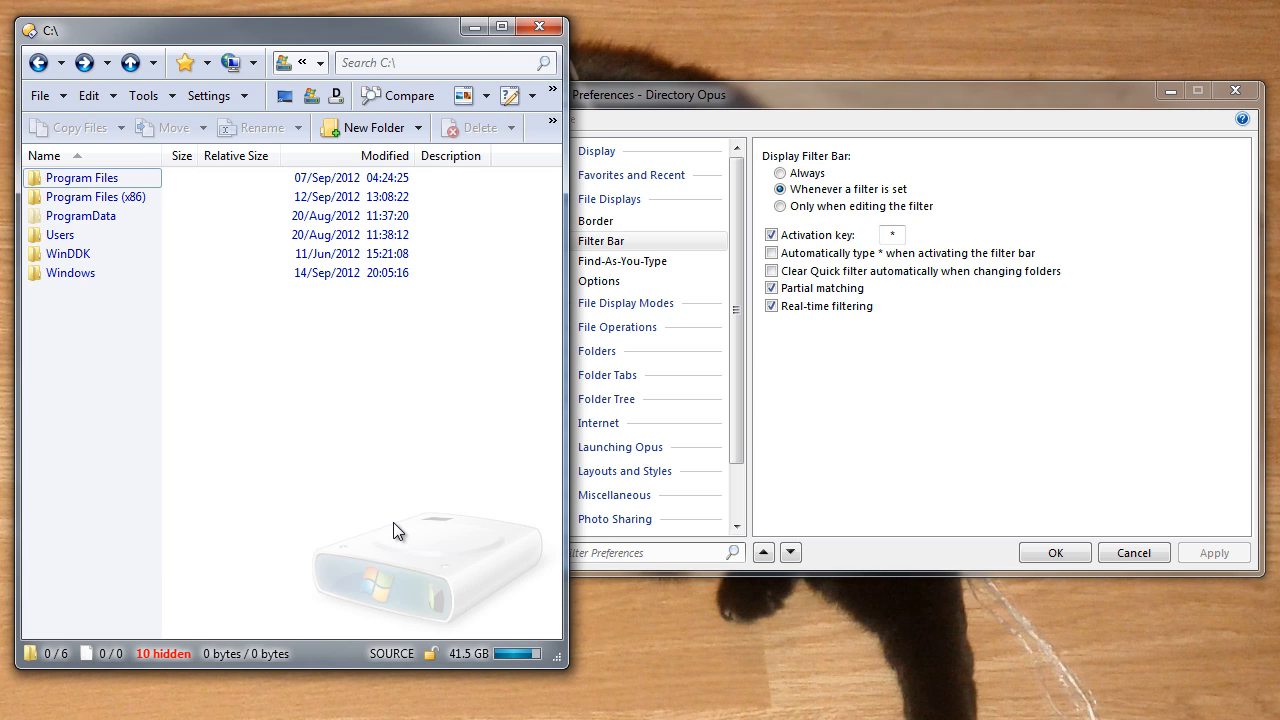
key("asterisk")
type("files")
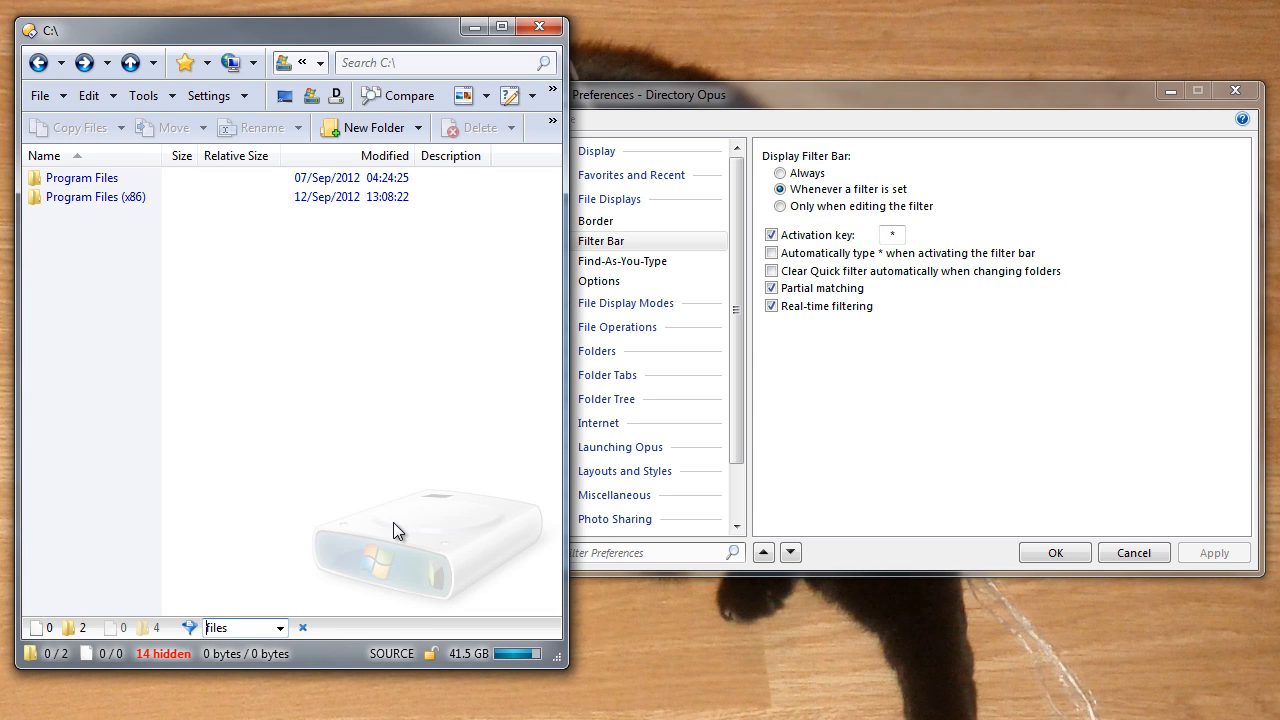
Compare the wildcard filters "*files", "files*" and "*files*" on C:\ with partial matching enabled, and remove the wildcards
type("*")
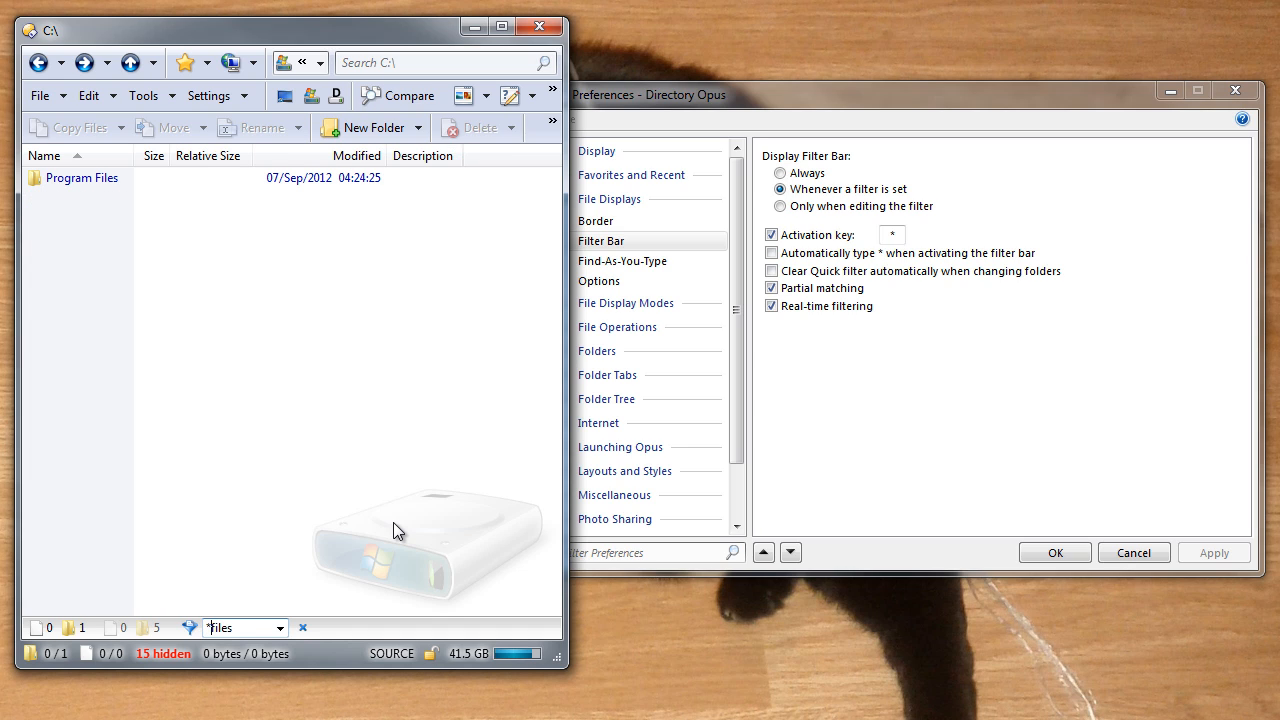
key("BackSpace")
type("*")
key("BackSpace")
type("*")
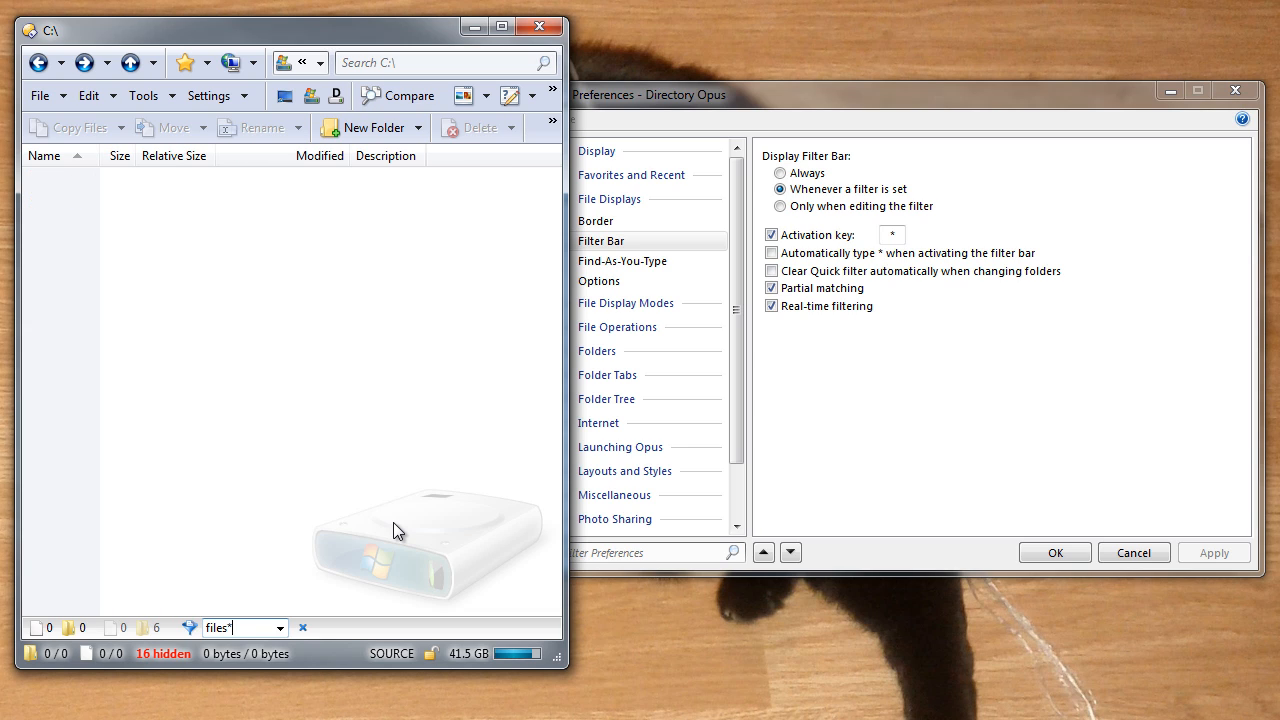
type("*")
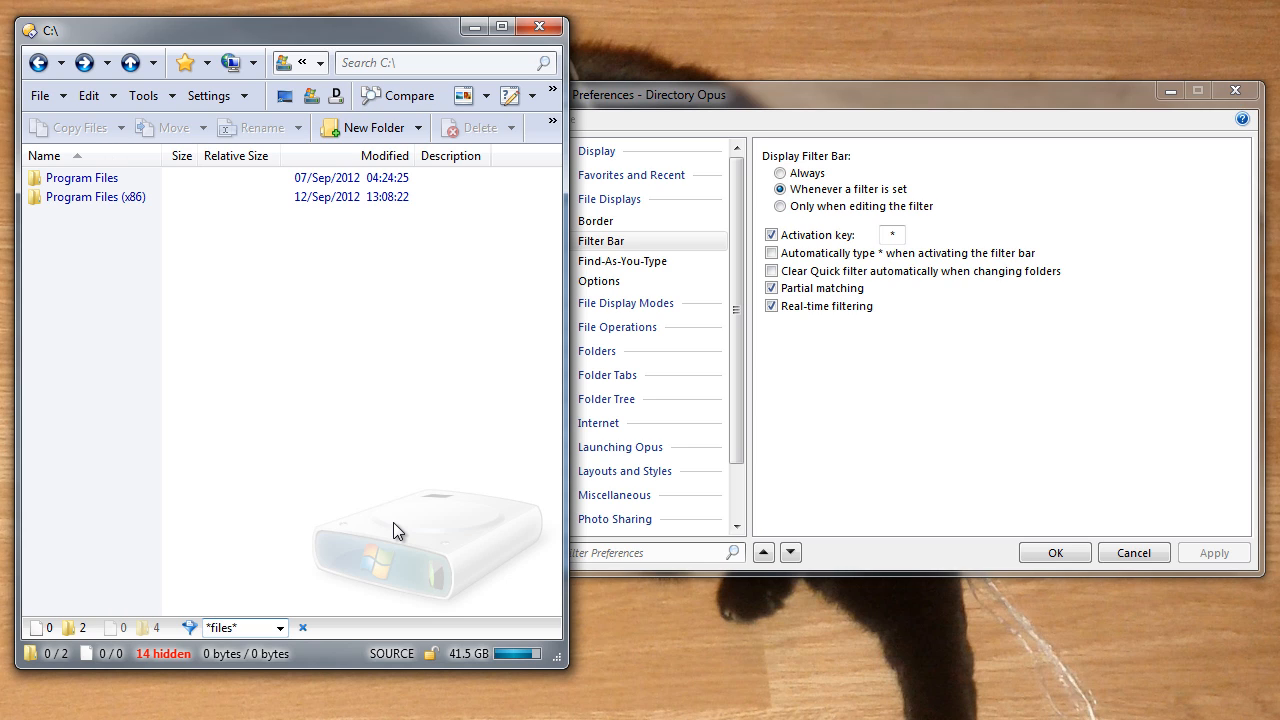
key("BackSpace")
key("End")
key("BackSpace")
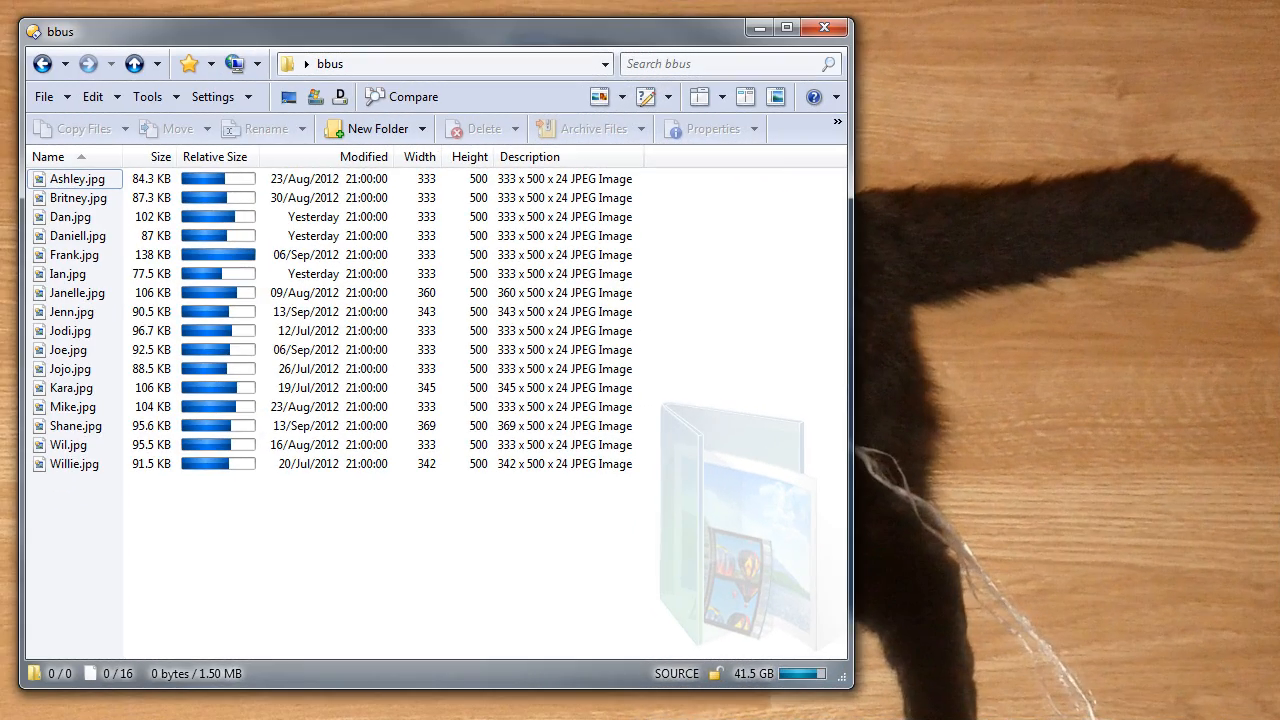
Sort the bbus folder by Modified and by Size in both directions, and return it to sorting by Name
left_click(345, 162)
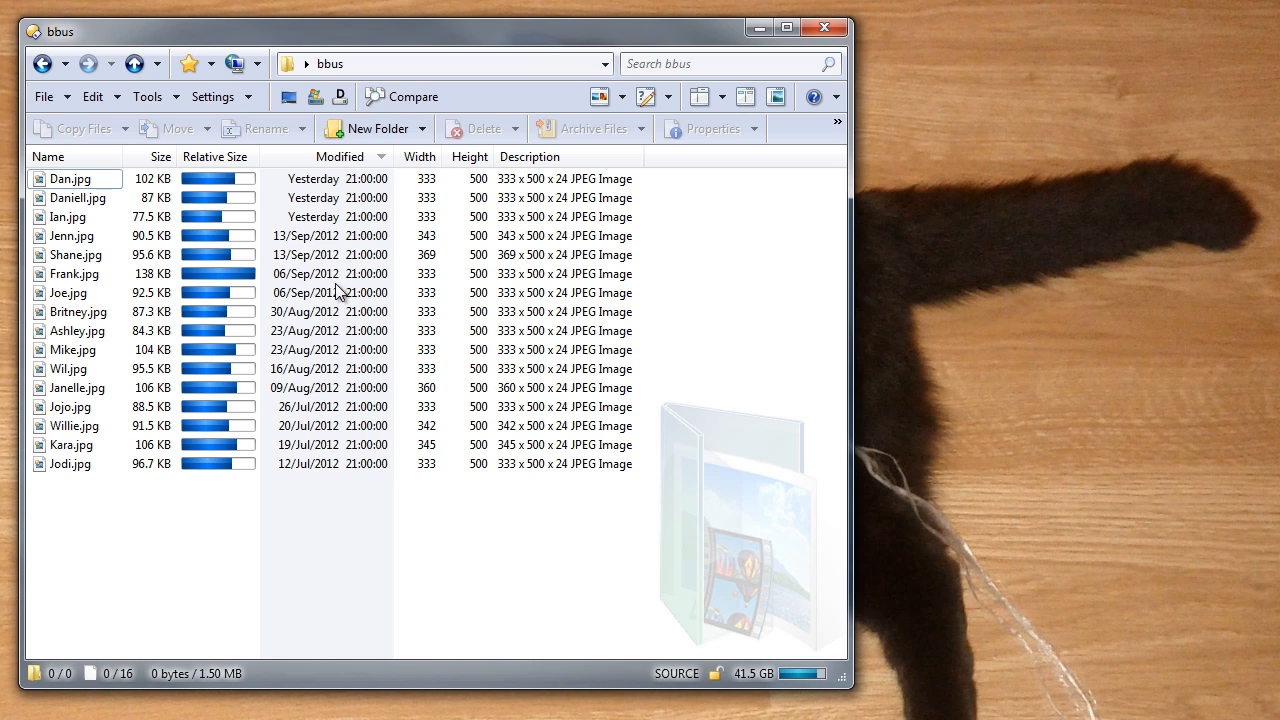
left_click(322, 162)
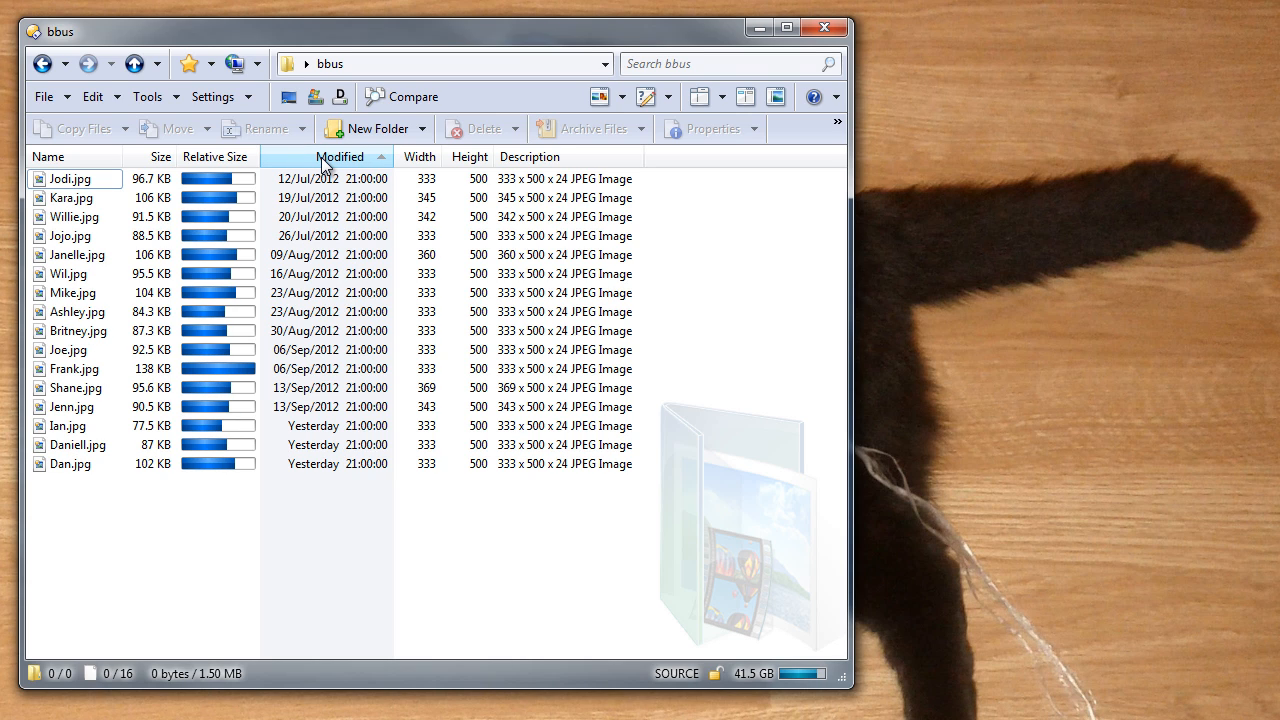
left_click(146, 158)
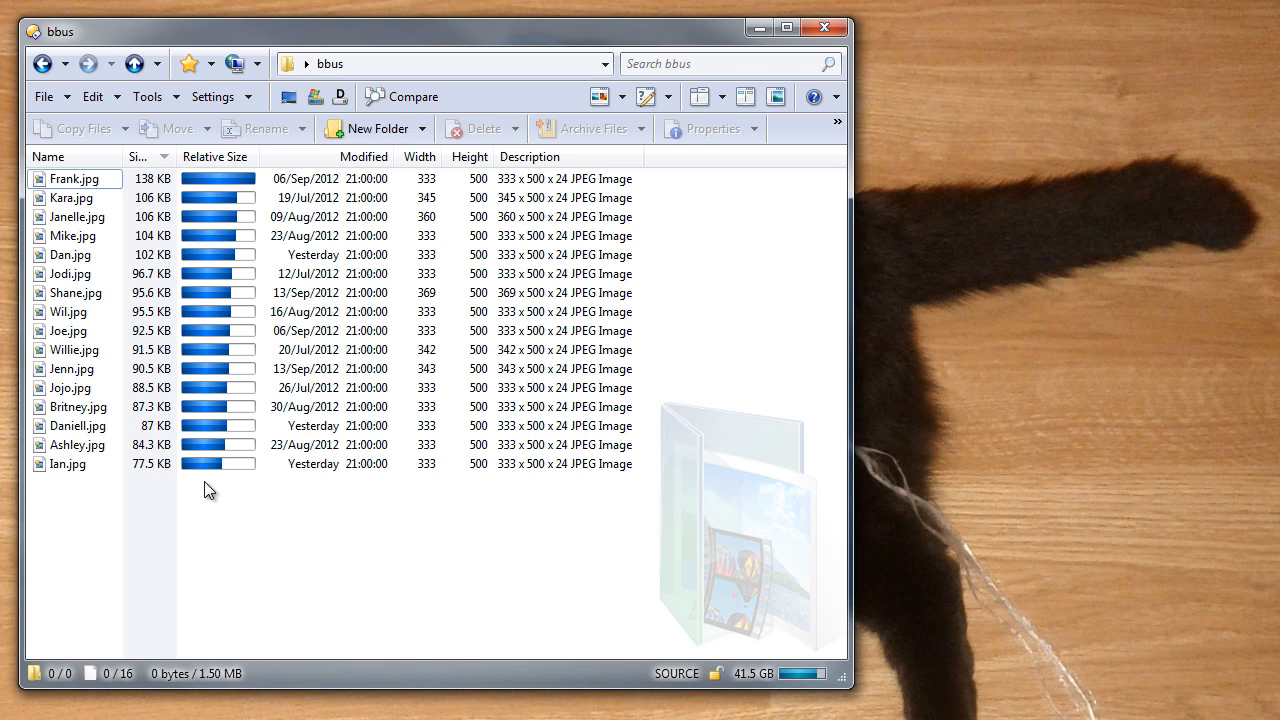
left_click(148, 158)
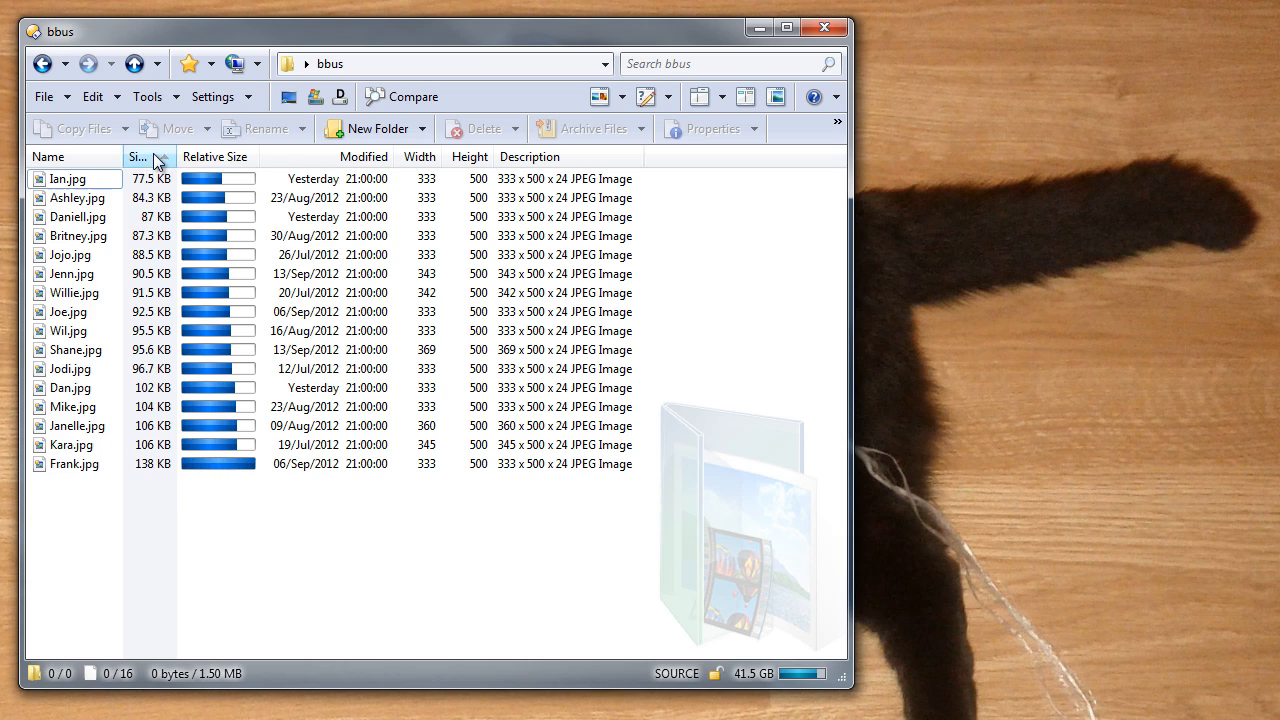
left_click(87, 160)
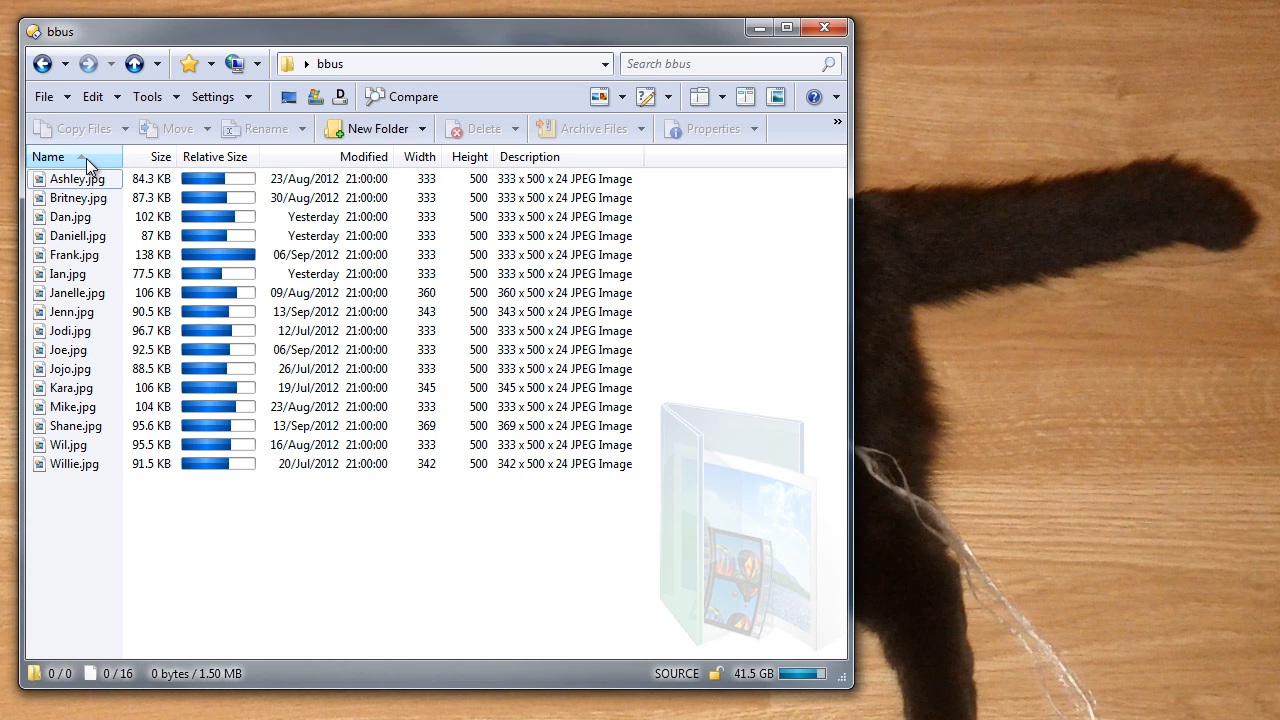
Turn off "Reverse standard sort direction" for the Date modified field, apply it, and sort the bbus folder by Modified in both directions
left_click(224, 98)
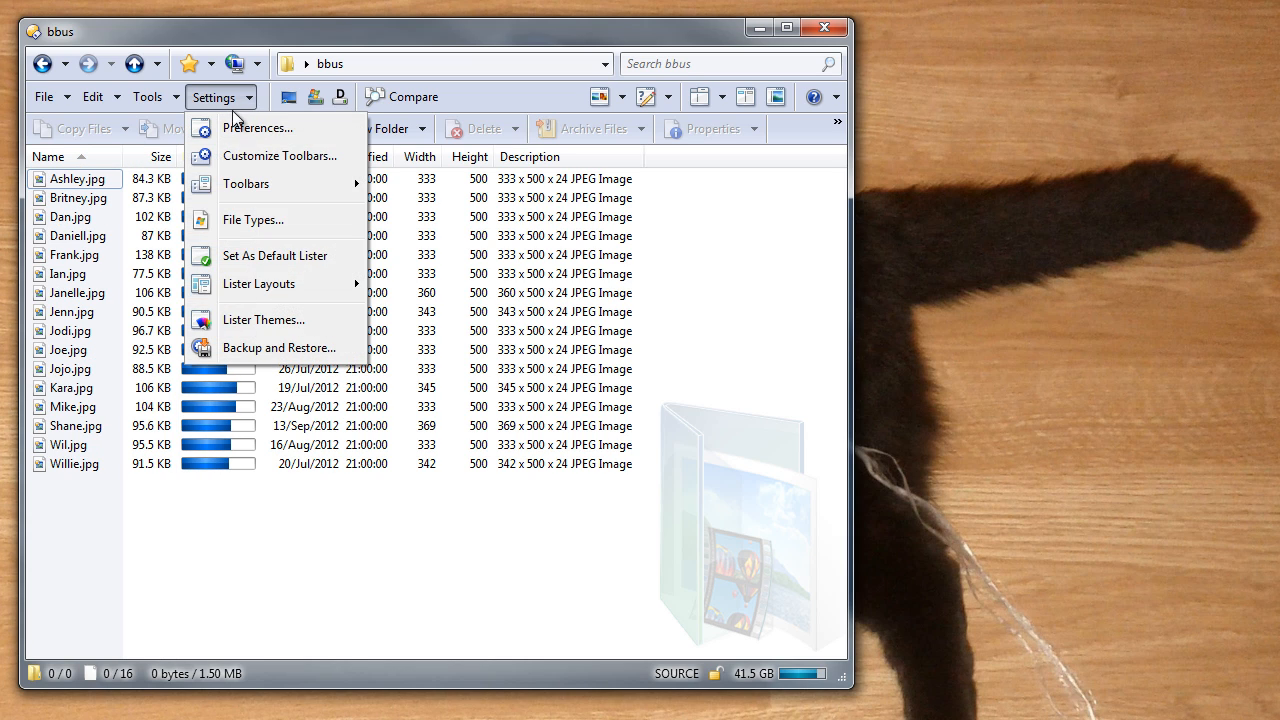
left_click(237, 123)
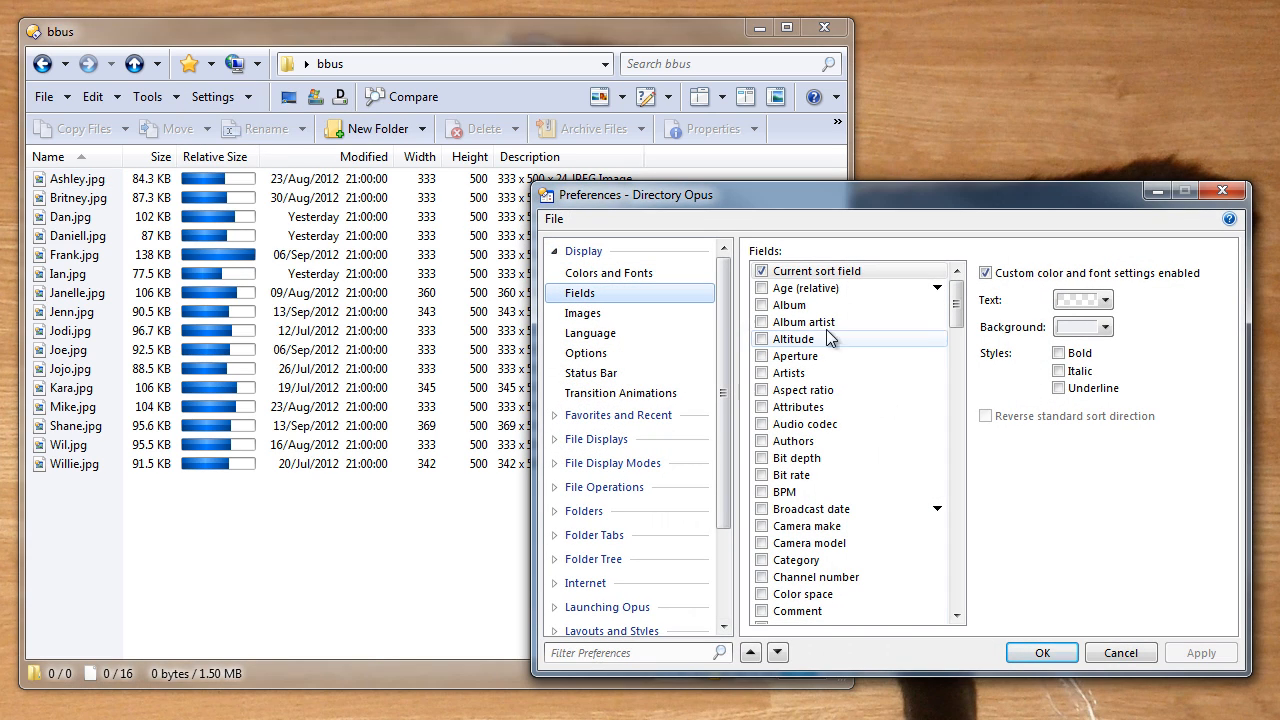
scroll(965, 300, "down", 7)
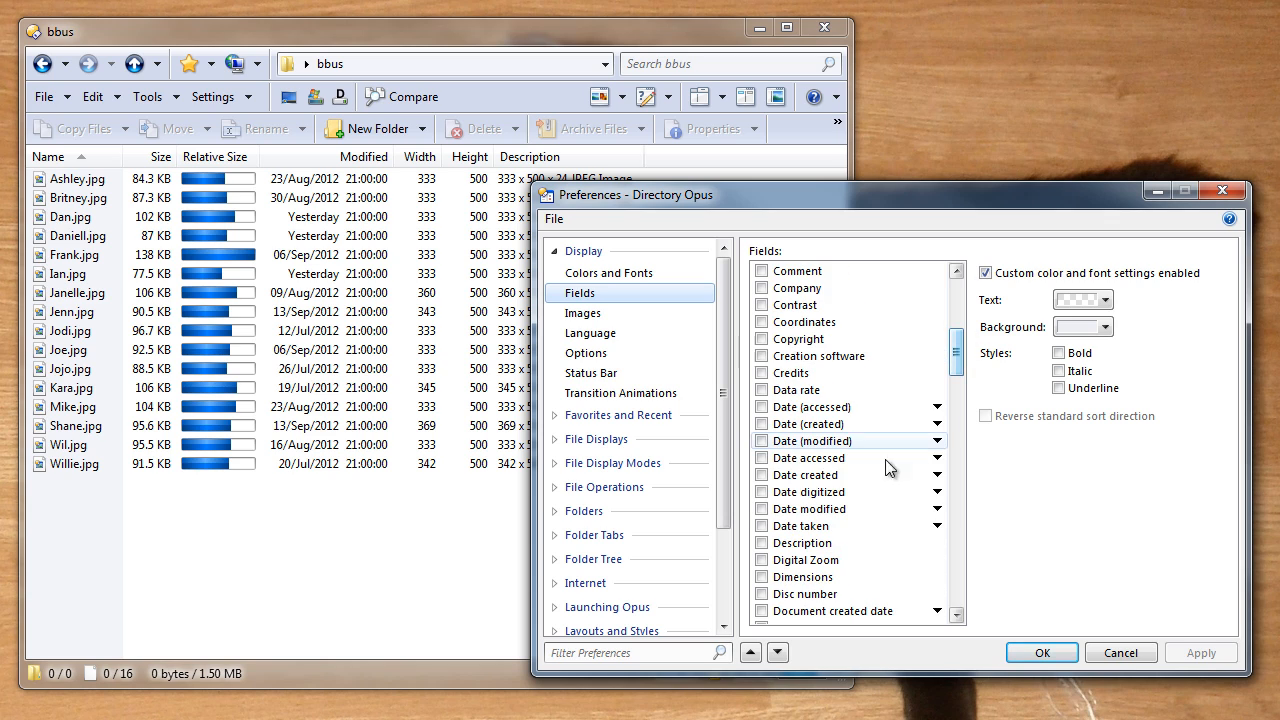
left_click(852, 511)
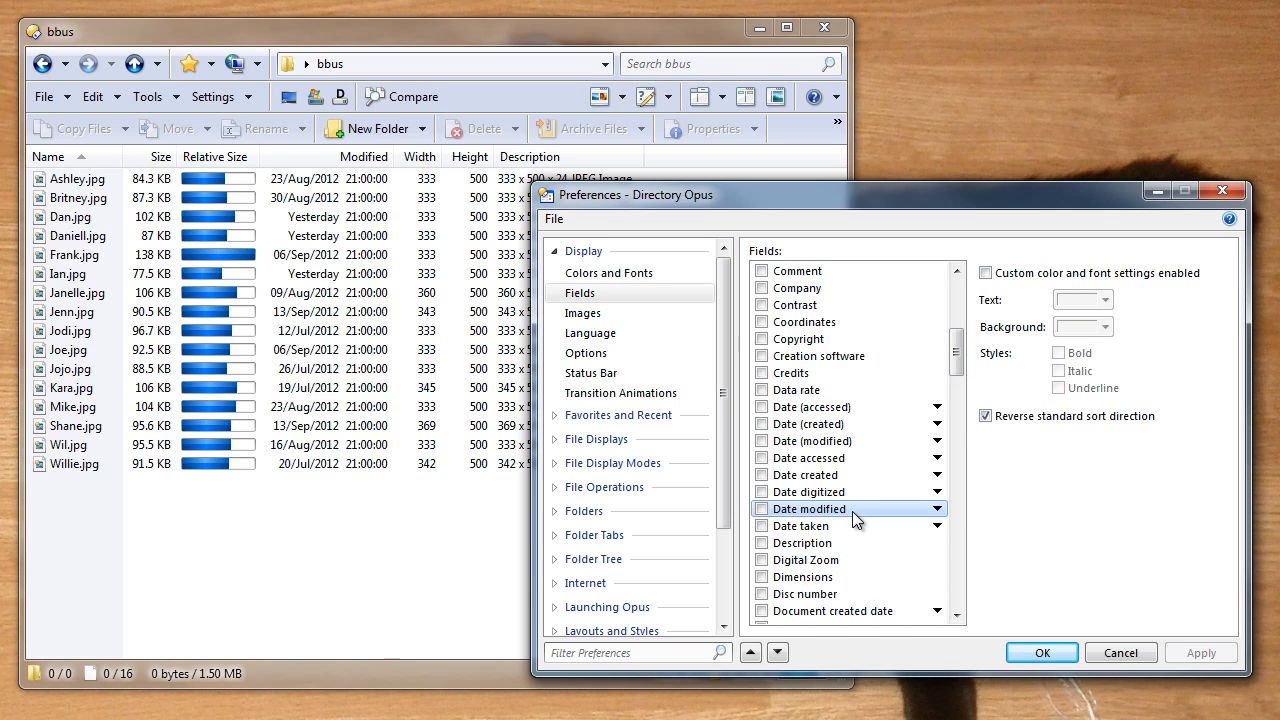
left_click(1008, 416)
left_click(1204, 657)
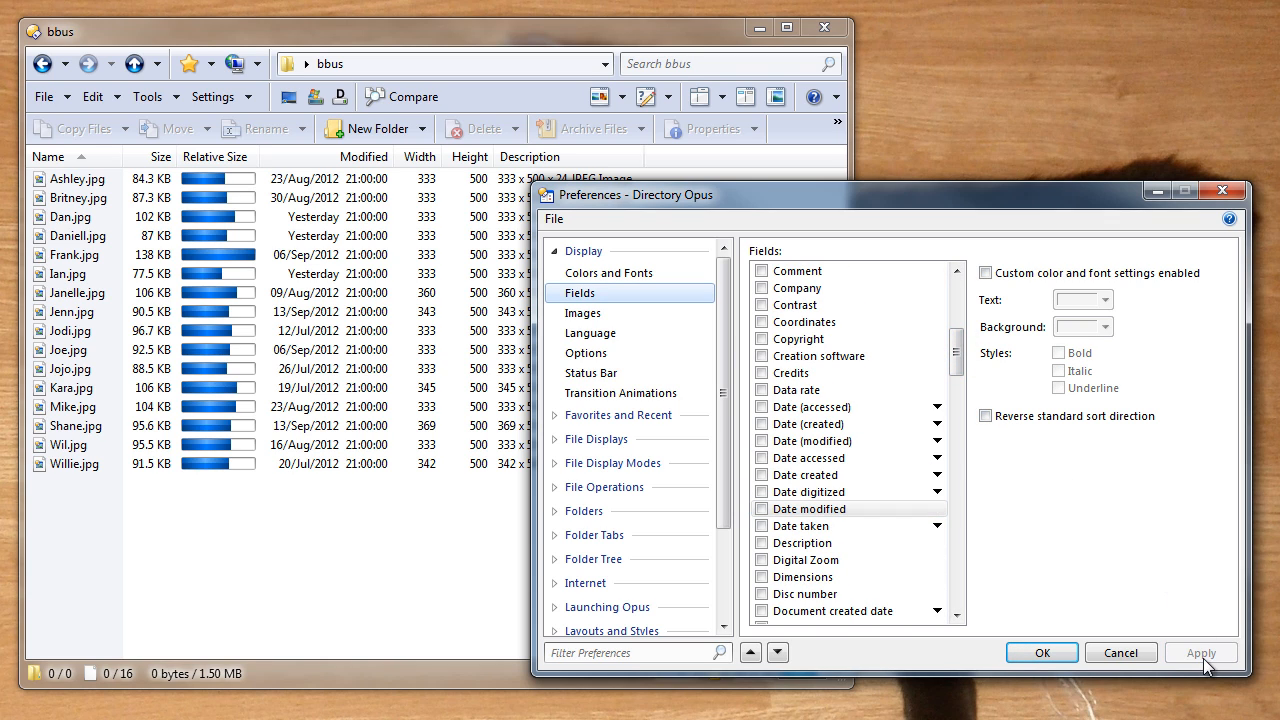
left_click(358, 160)
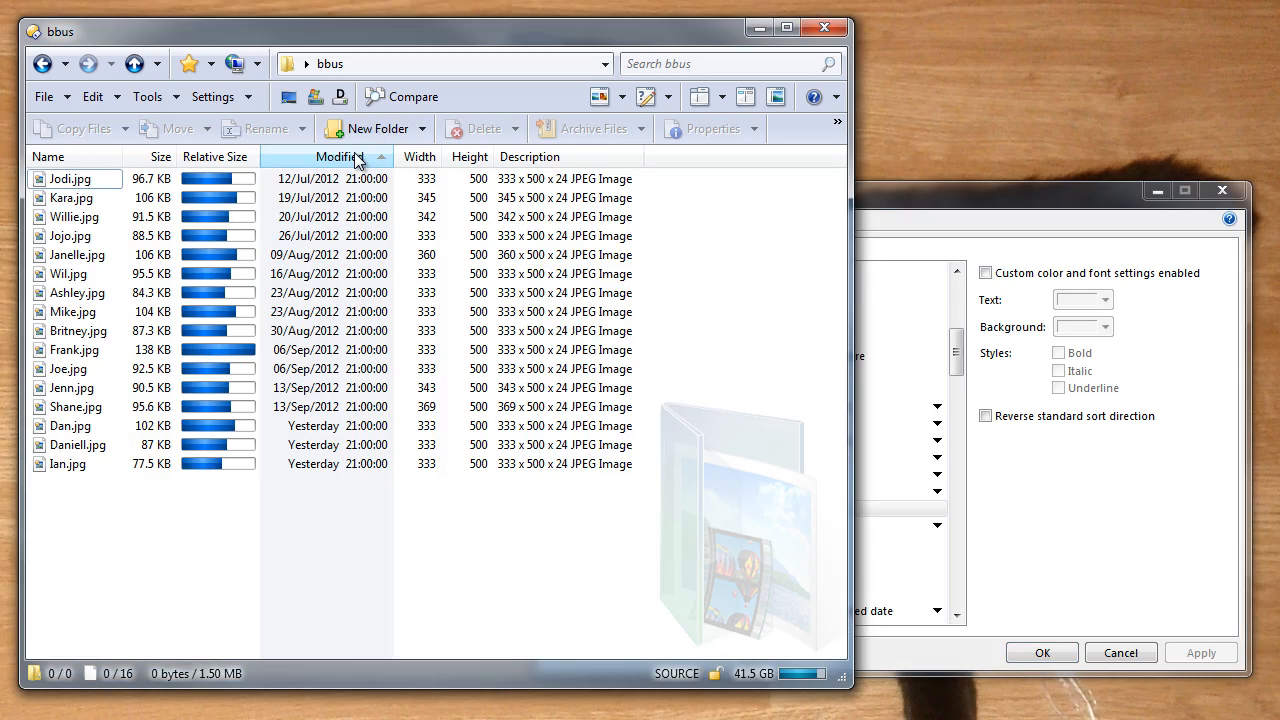
left_click(358, 160)
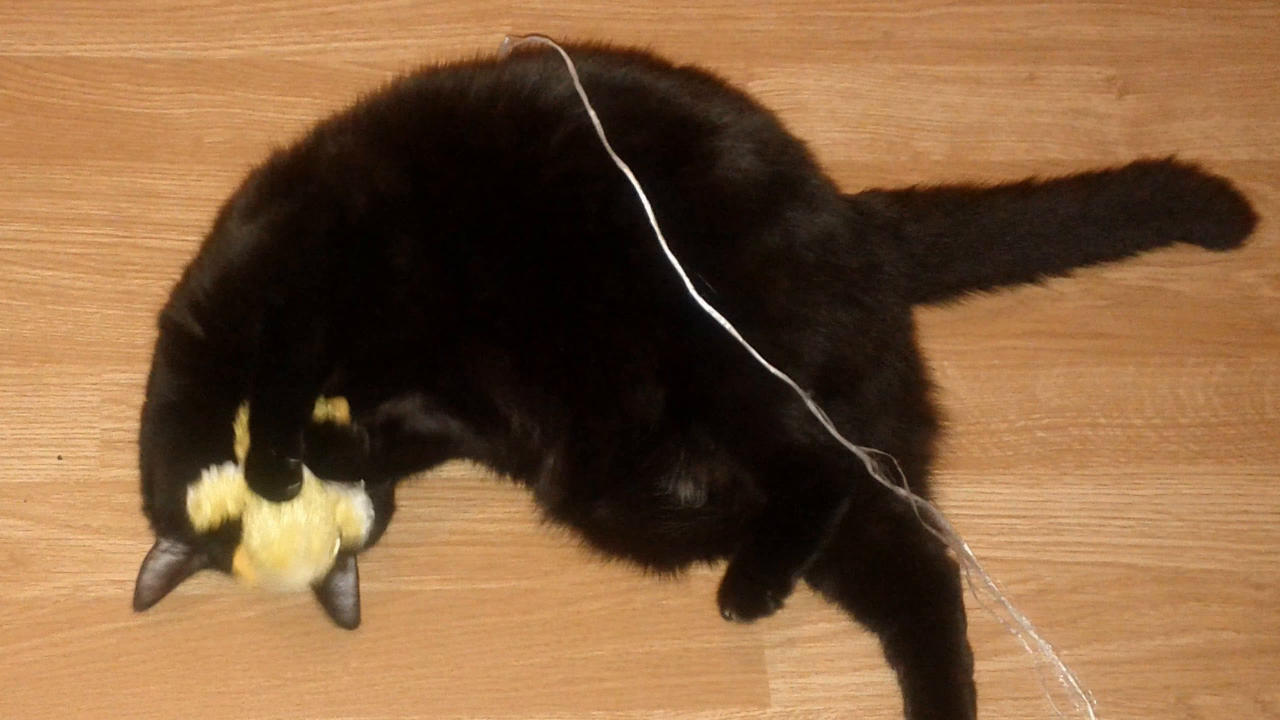
Open a new Lister from the desktop and open the preferences linked in the F:\ powered-down drive notice
right_click(130, 82)
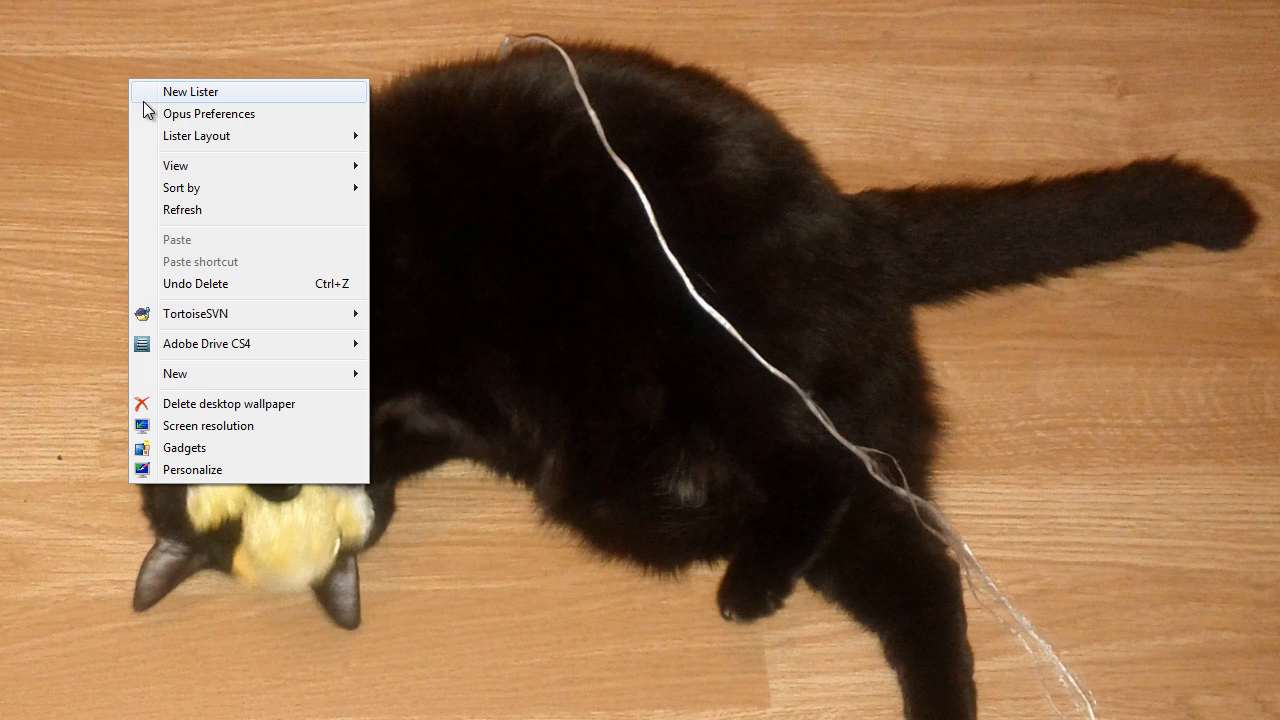
left_click(143, 100)
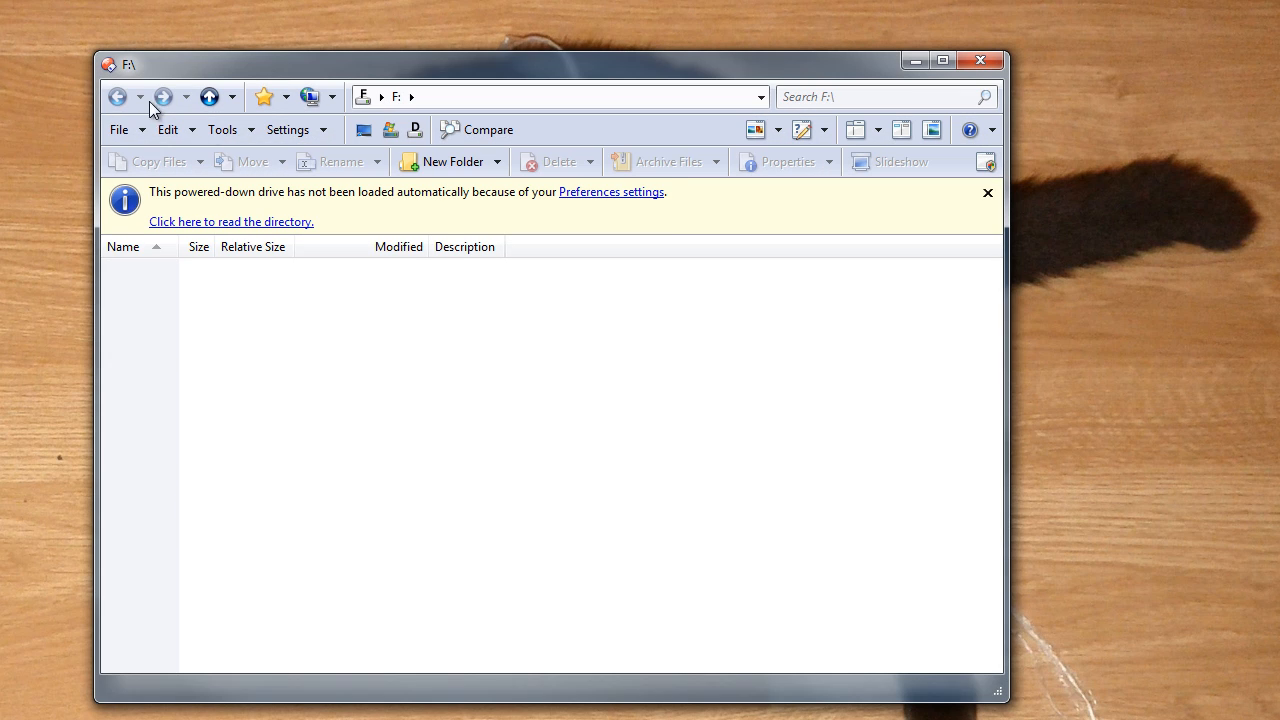
left_click(634, 193)
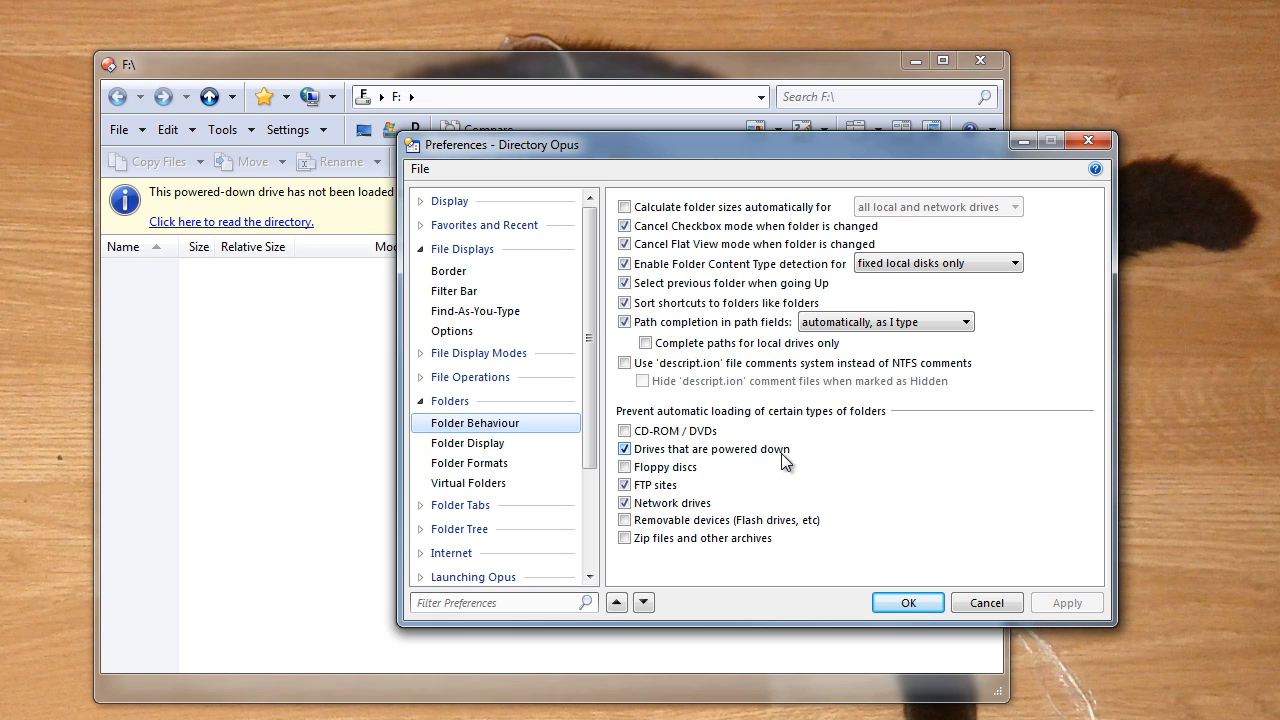
Accept the folder preferences and read the directory of the powered-down F:\ drive
left_click(905, 602)
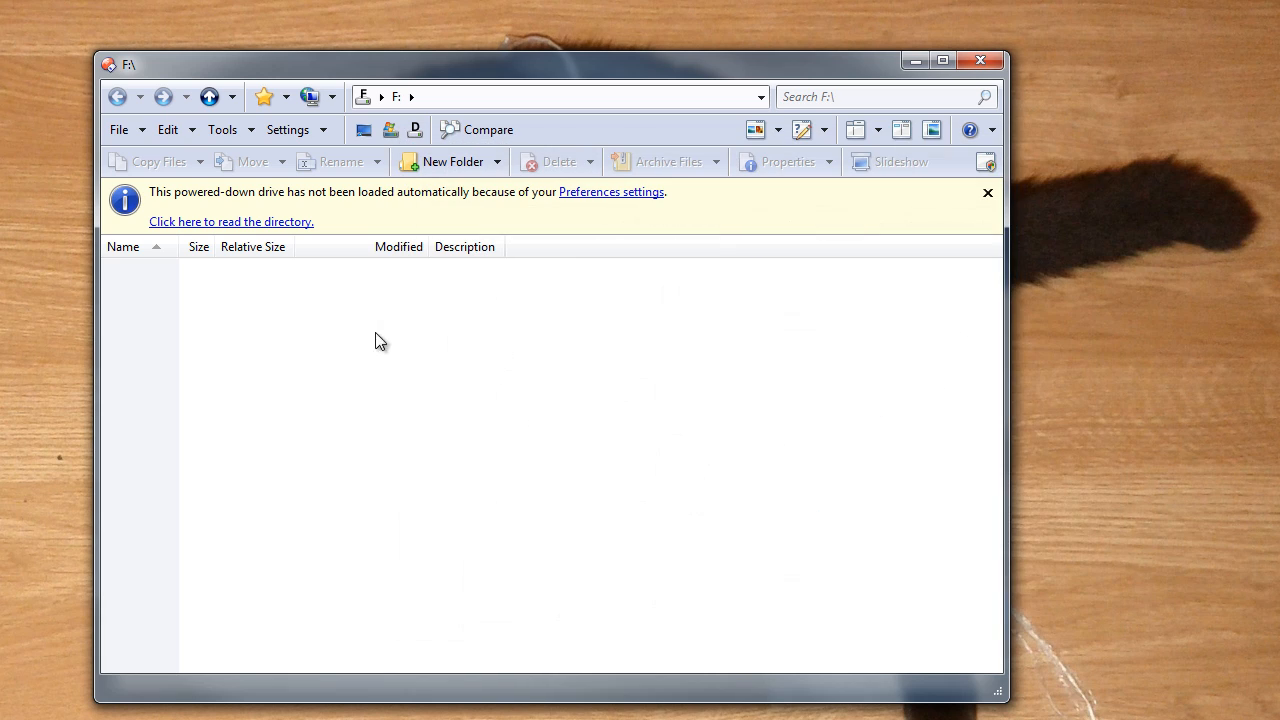
left_click(256, 221)
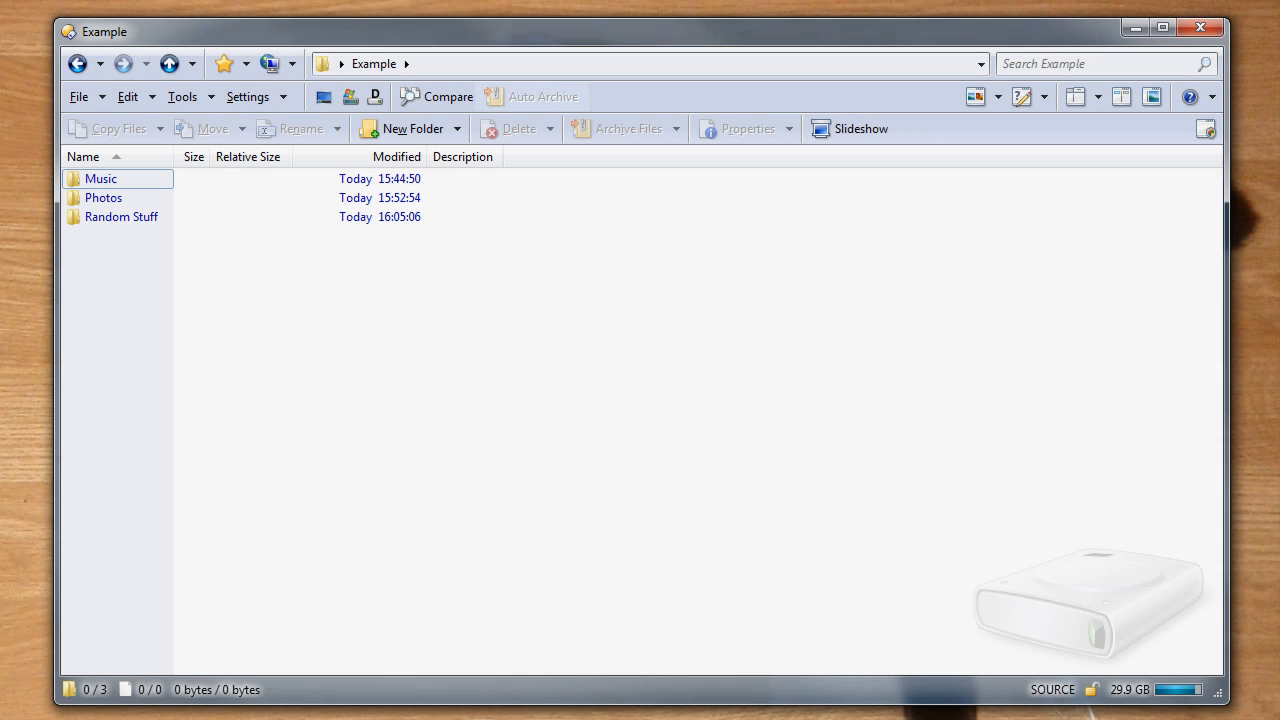
Run Auto Archive on the "Alanis Morissette - 2012 - Havoc and Bright Lights" folder in Example\Music
double_click(155, 189)
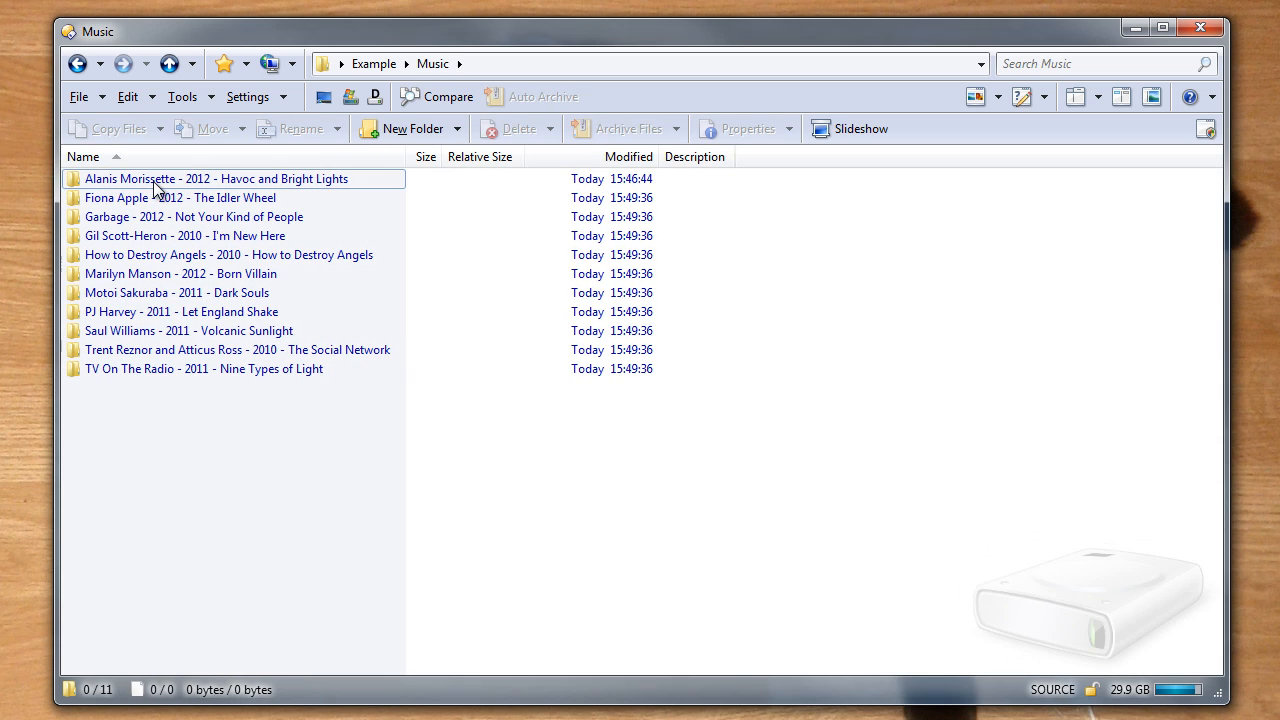
left_click(155, 182)
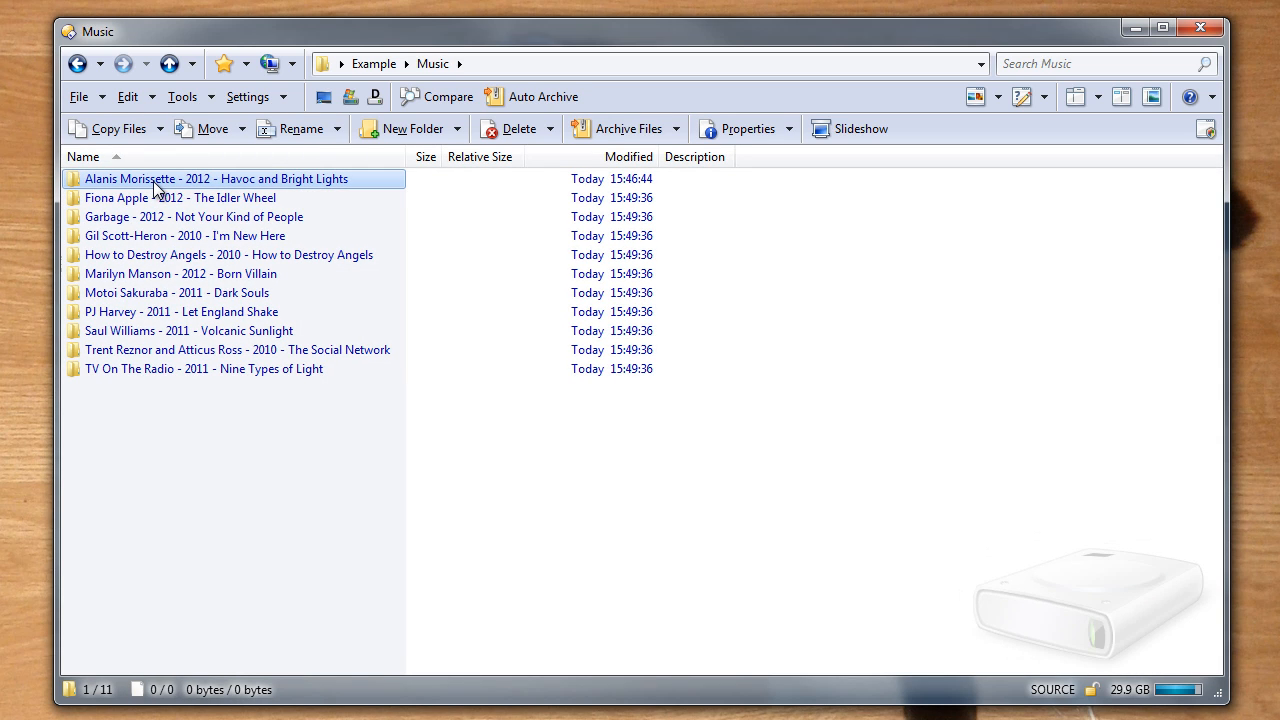
left_click(535, 100)
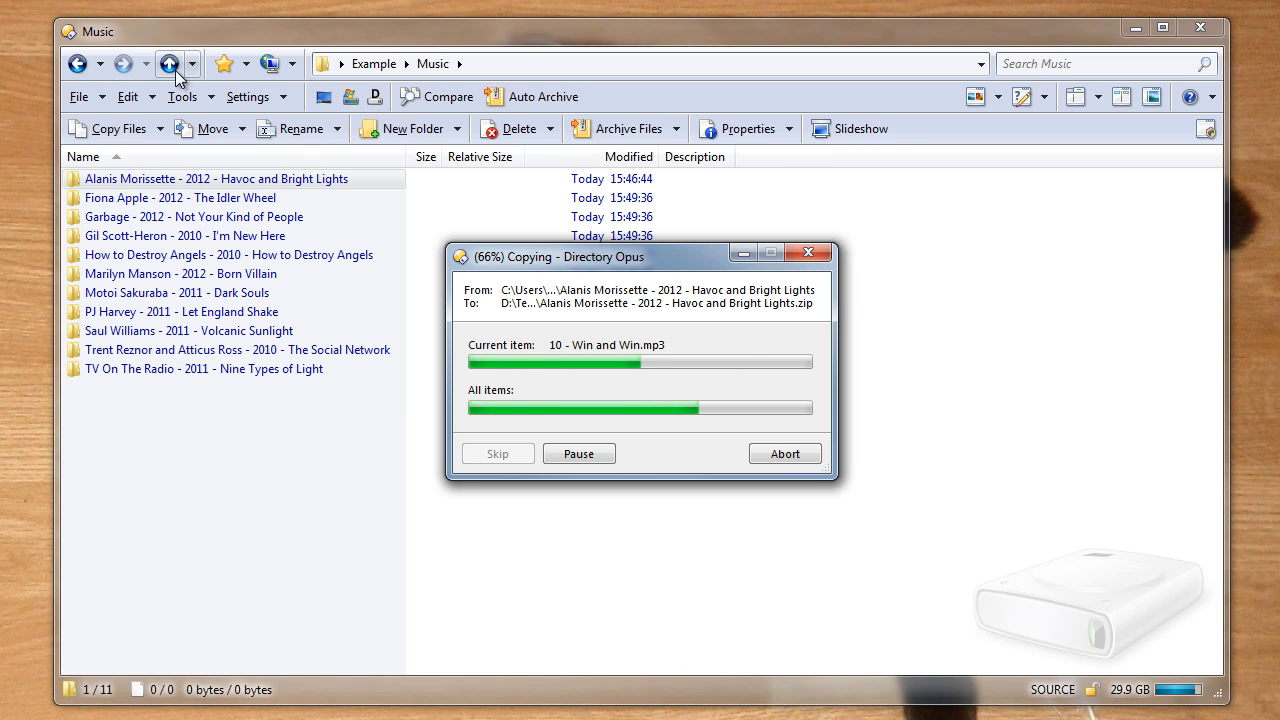
Run Auto Archive on the Cat Photos folder in Example\Photos
left_click(172, 66)
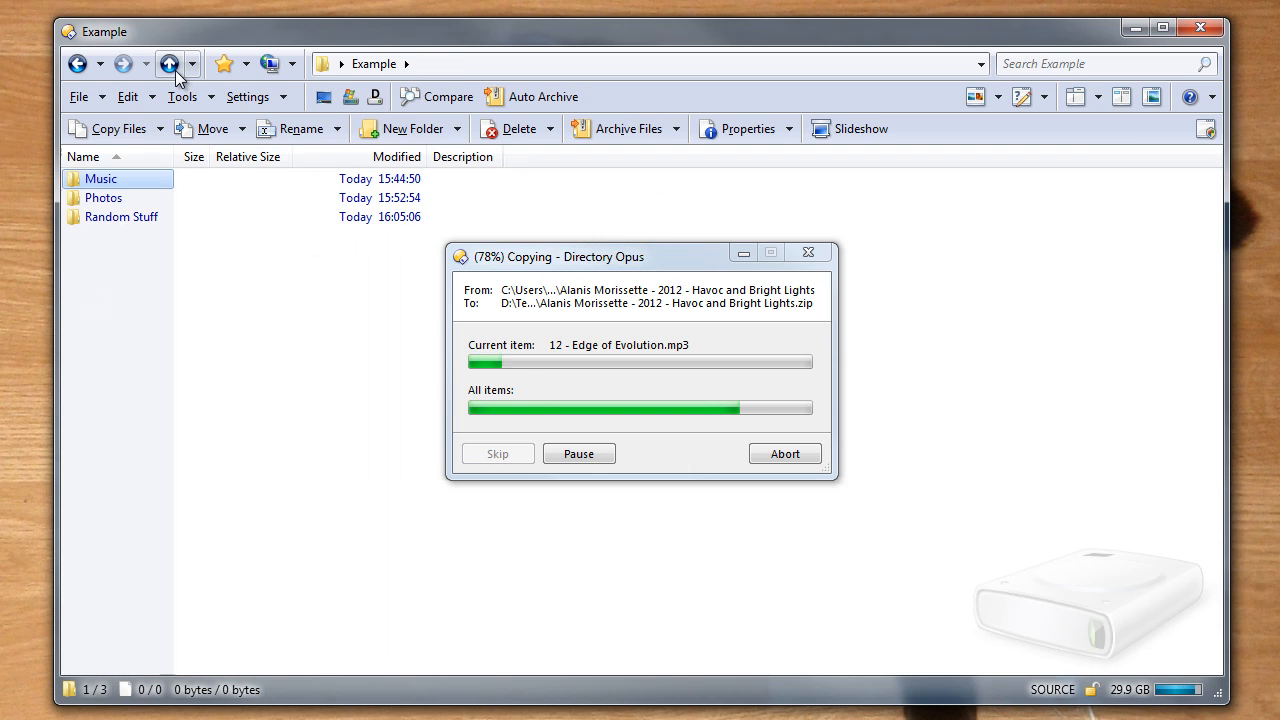
double_click(143, 197)
left_click(143, 185)
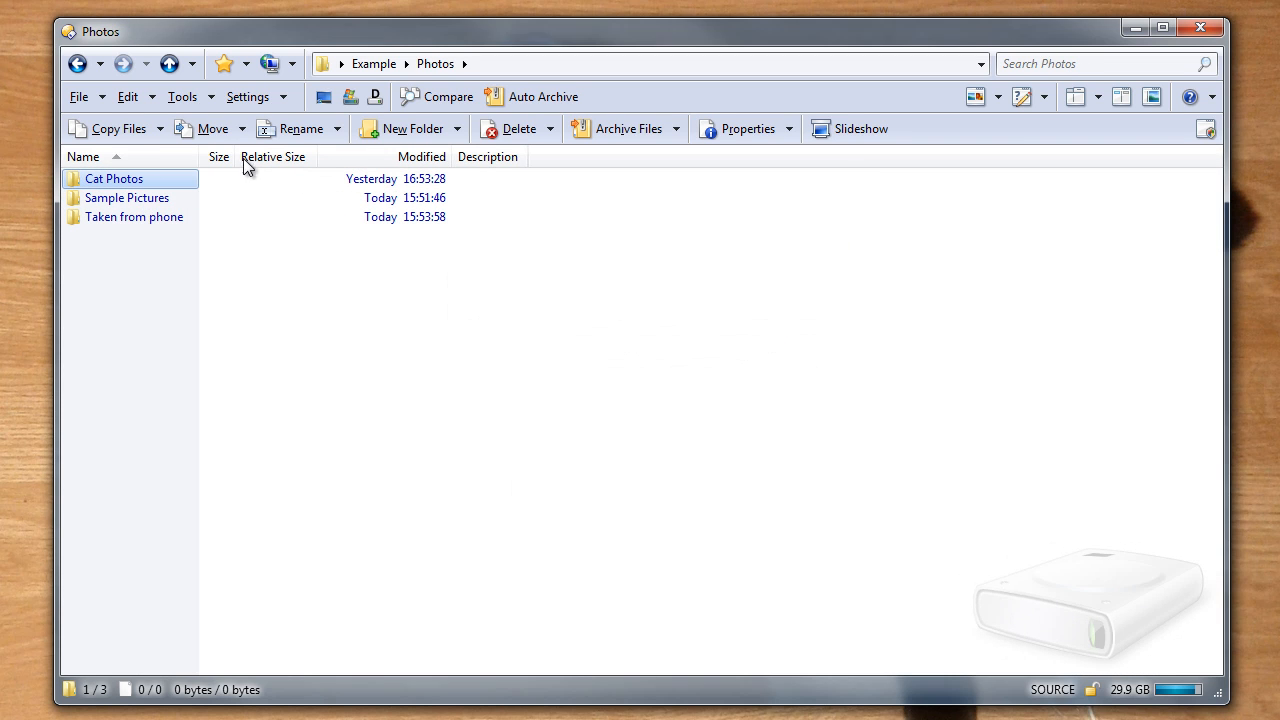
left_click(508, 101)
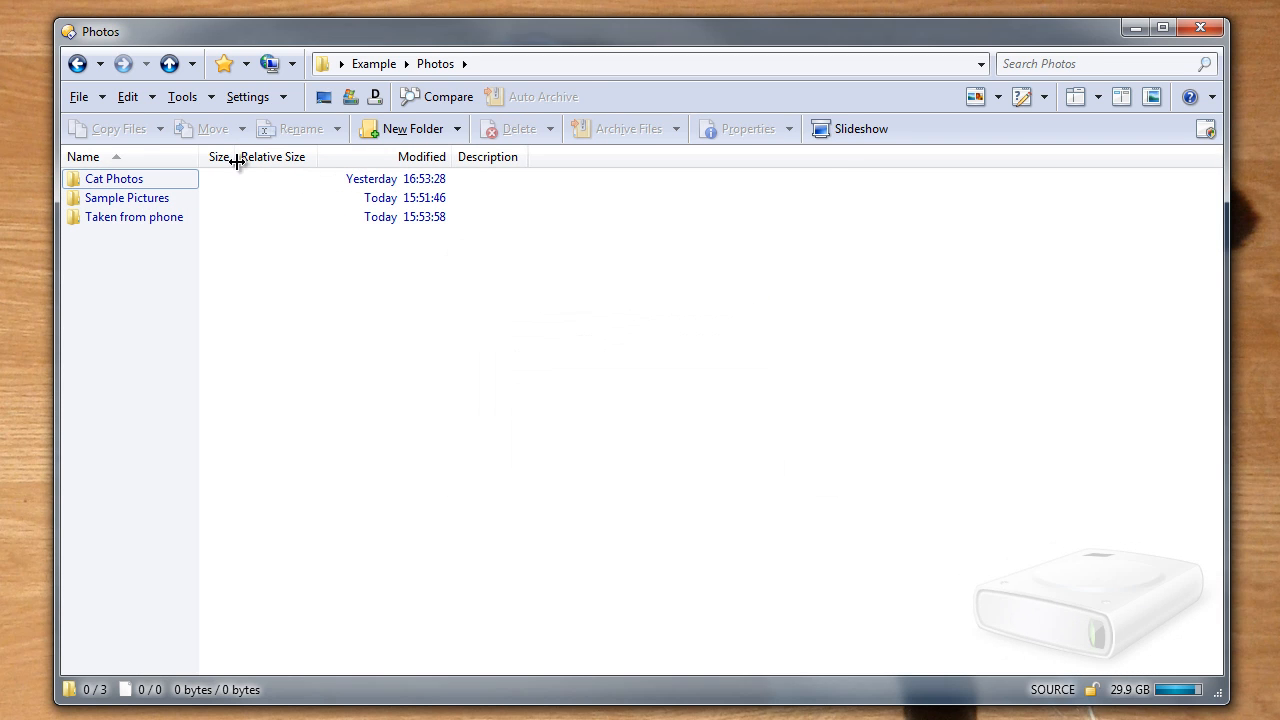
Return to the Example folder, show D:\Temp\Backup Area beside it in a dual display, and set the backup side to grouped Flat View
left_click(170, 64)
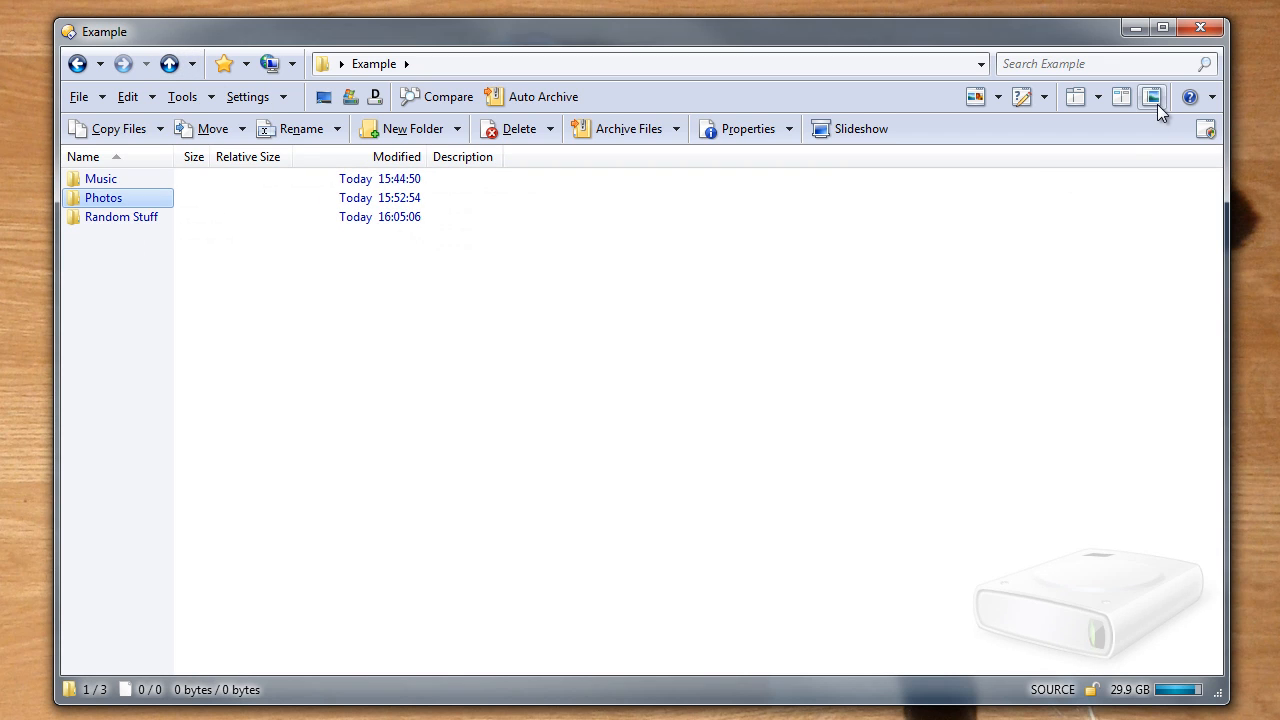
left_click(1120, 107)
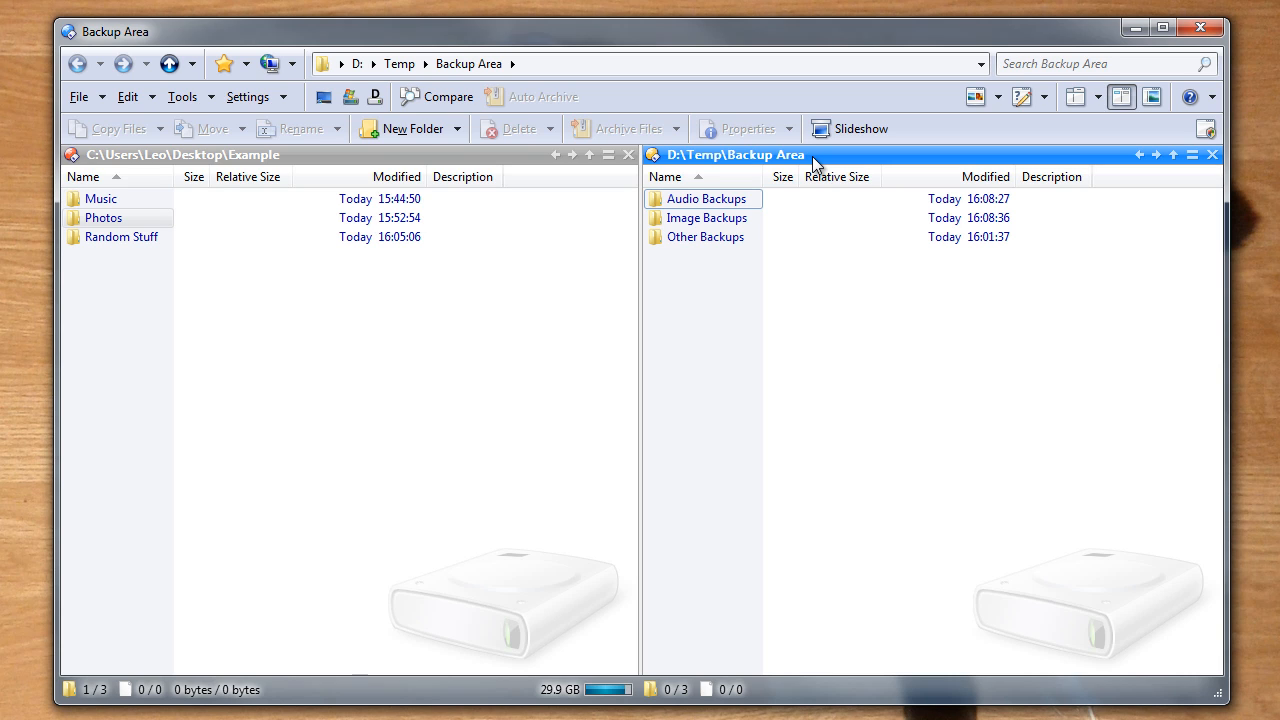
right_click(771, 306)
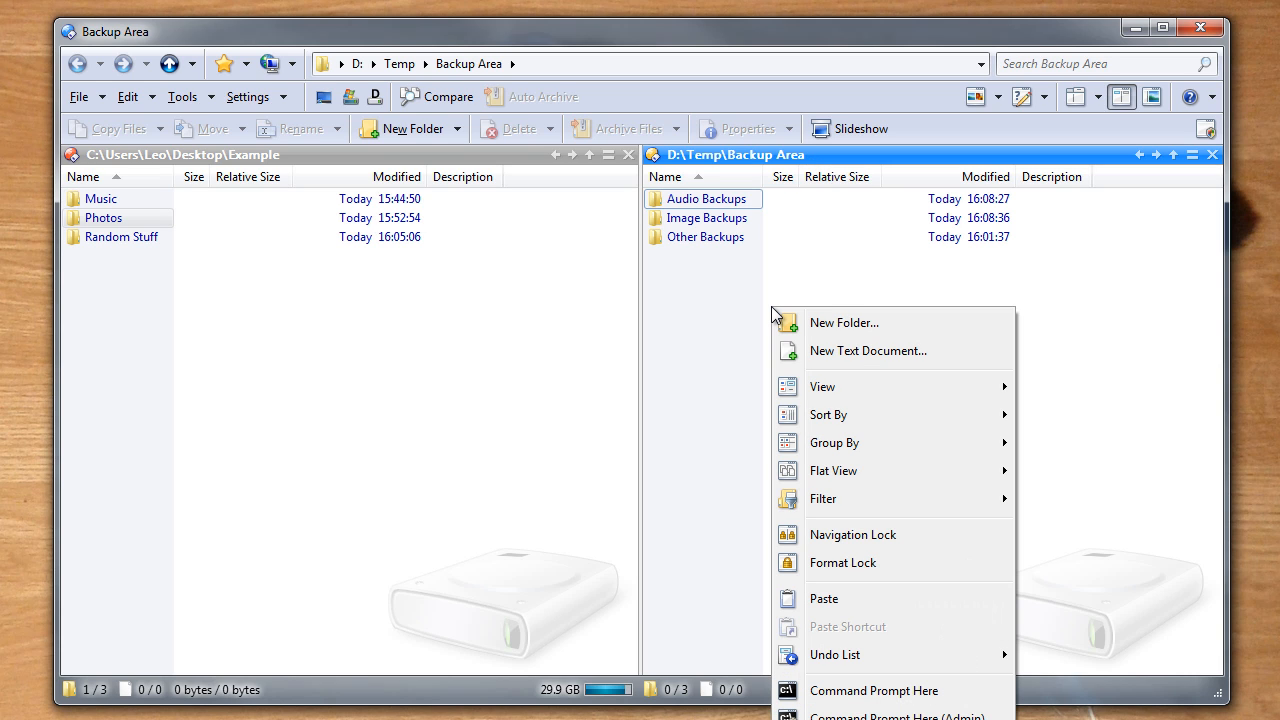
mouse_move(888, 474)
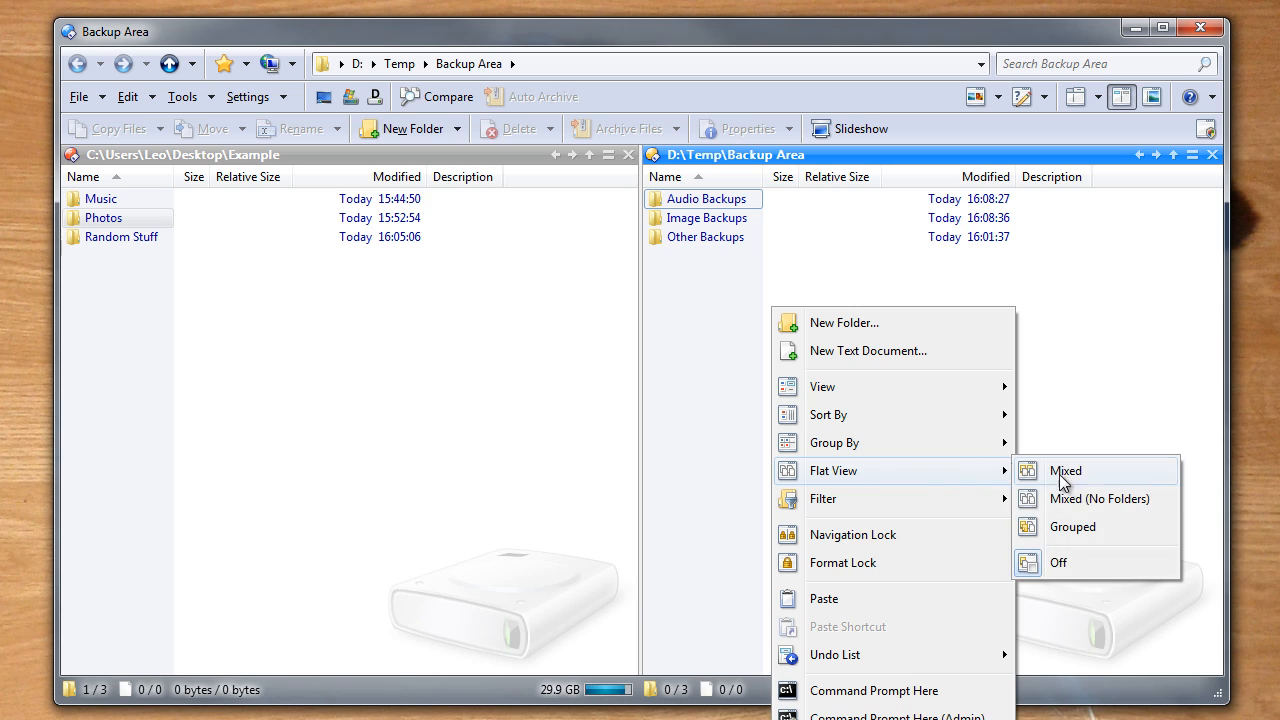
left_click(1074, 527)
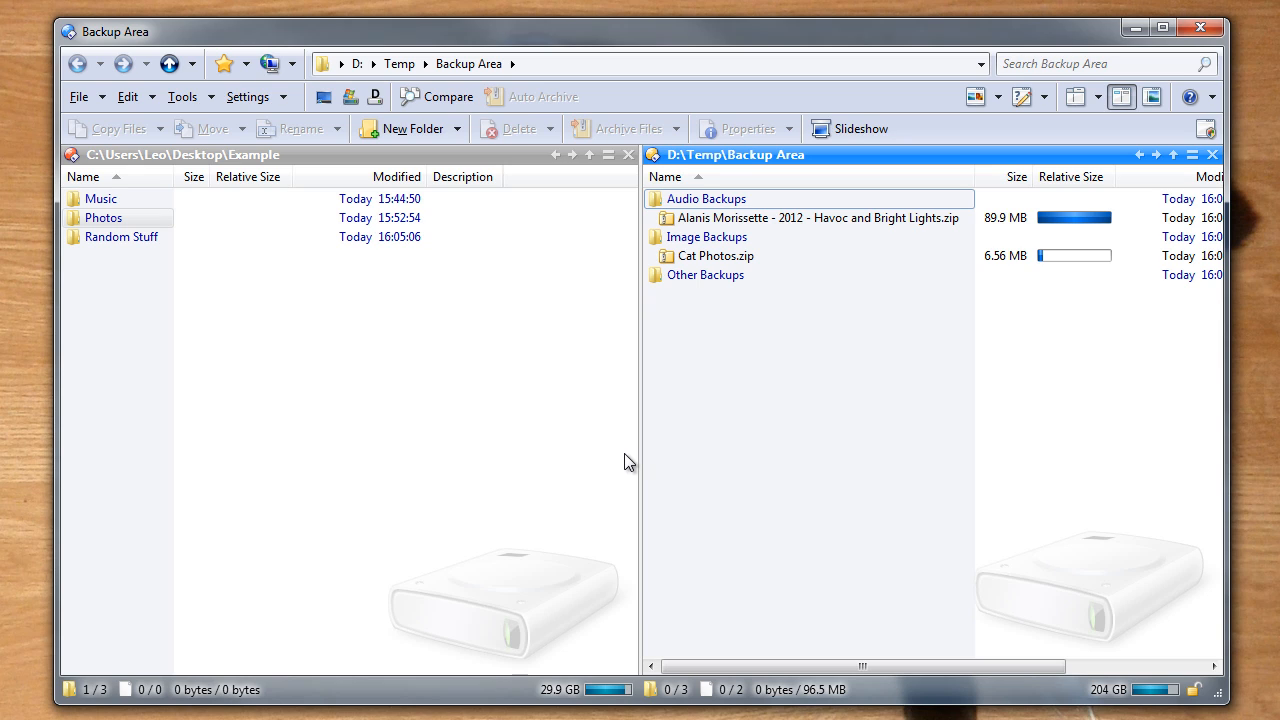
Run Auto Archive on the Fiona Apple and Garbage album folders in Example\Music, moving the progress dialog clear of the backup list
double_click(162, 200)
left_click(167, 220)
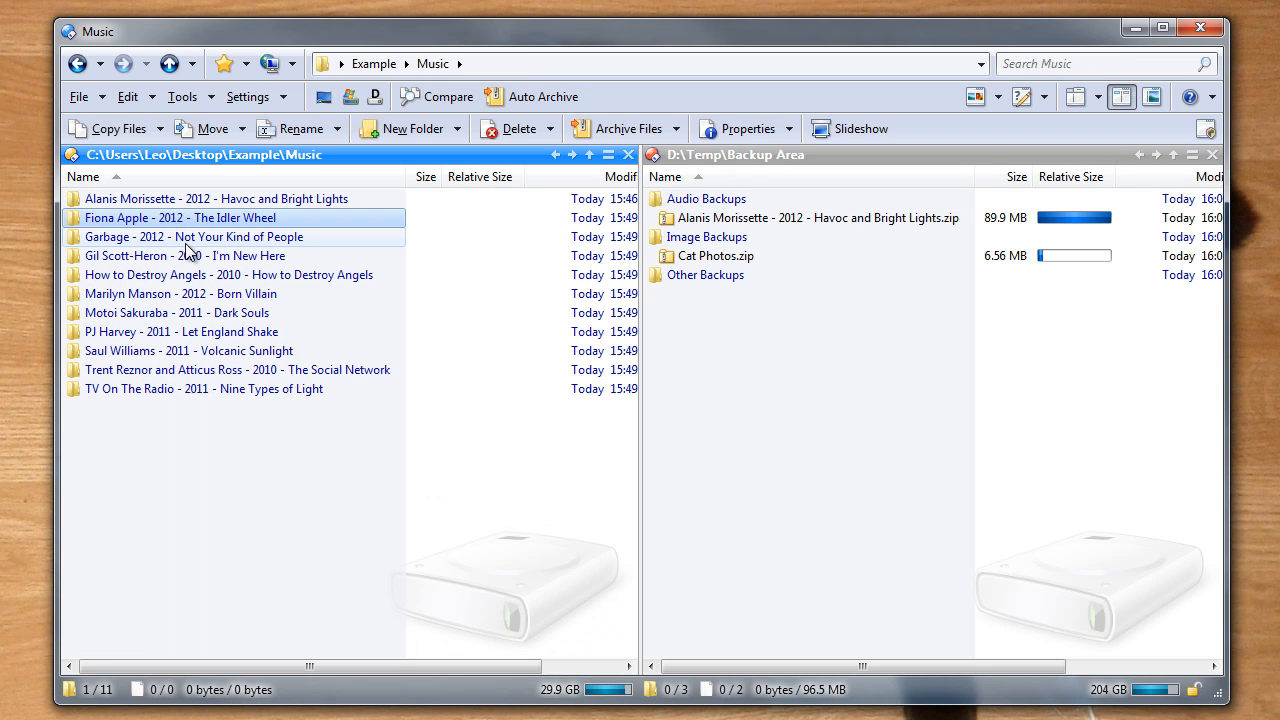
left_click(202, 238, "ctrl")
left_click(535, 97)
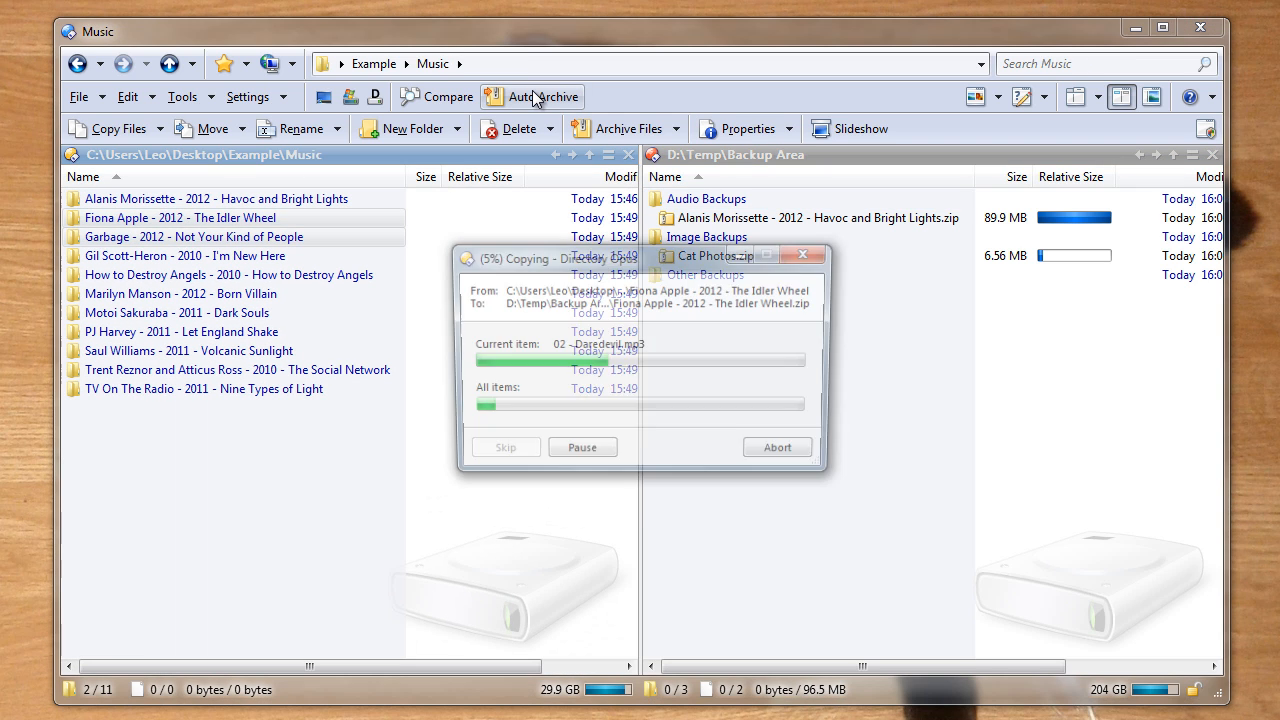
left_click_drag(600, 270, 504, 436)
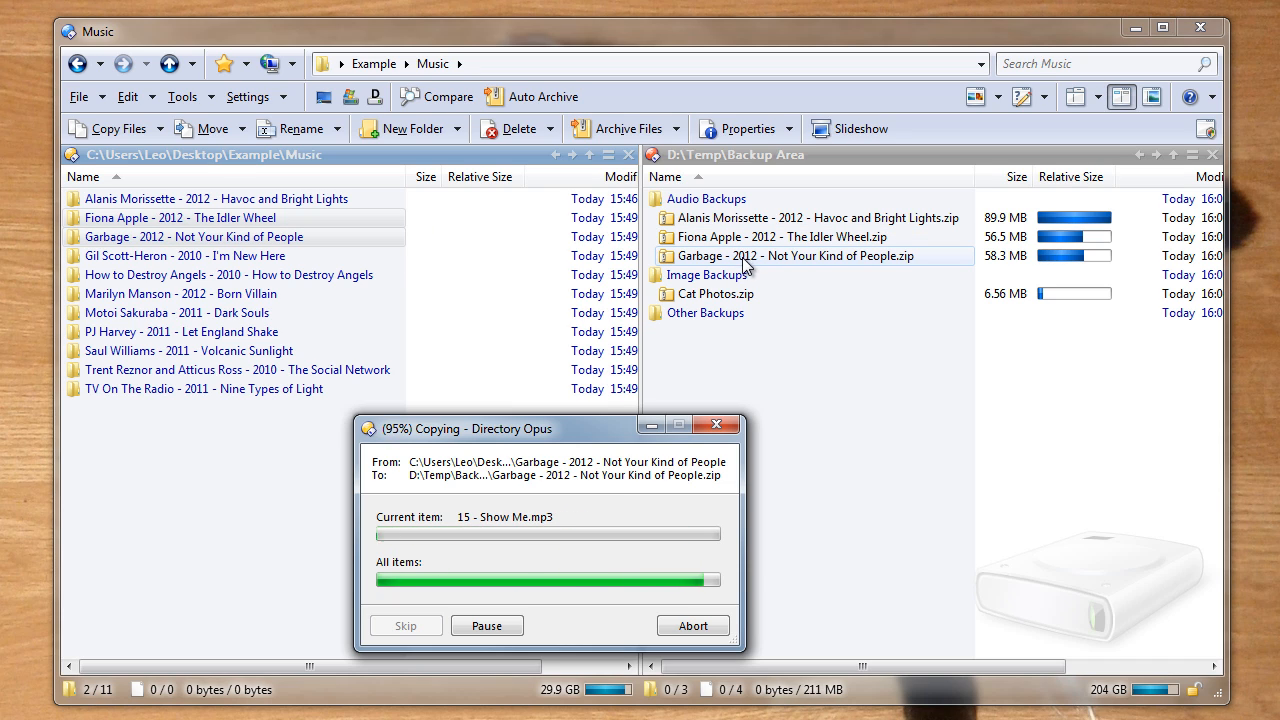
Run Auto Archive on the Sample Pictures and Taken from phone folders in Example\Photos
left_click(589, 155)
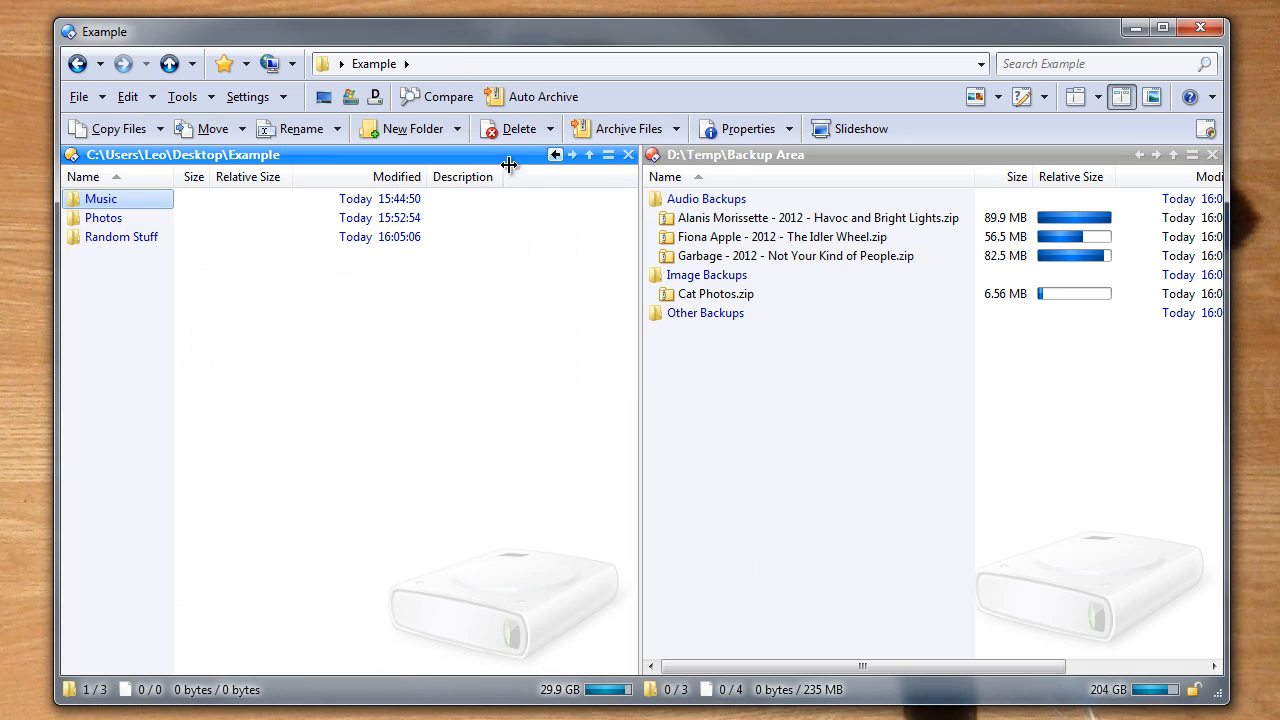
double_click(150, 218)
left_click(156, 222)
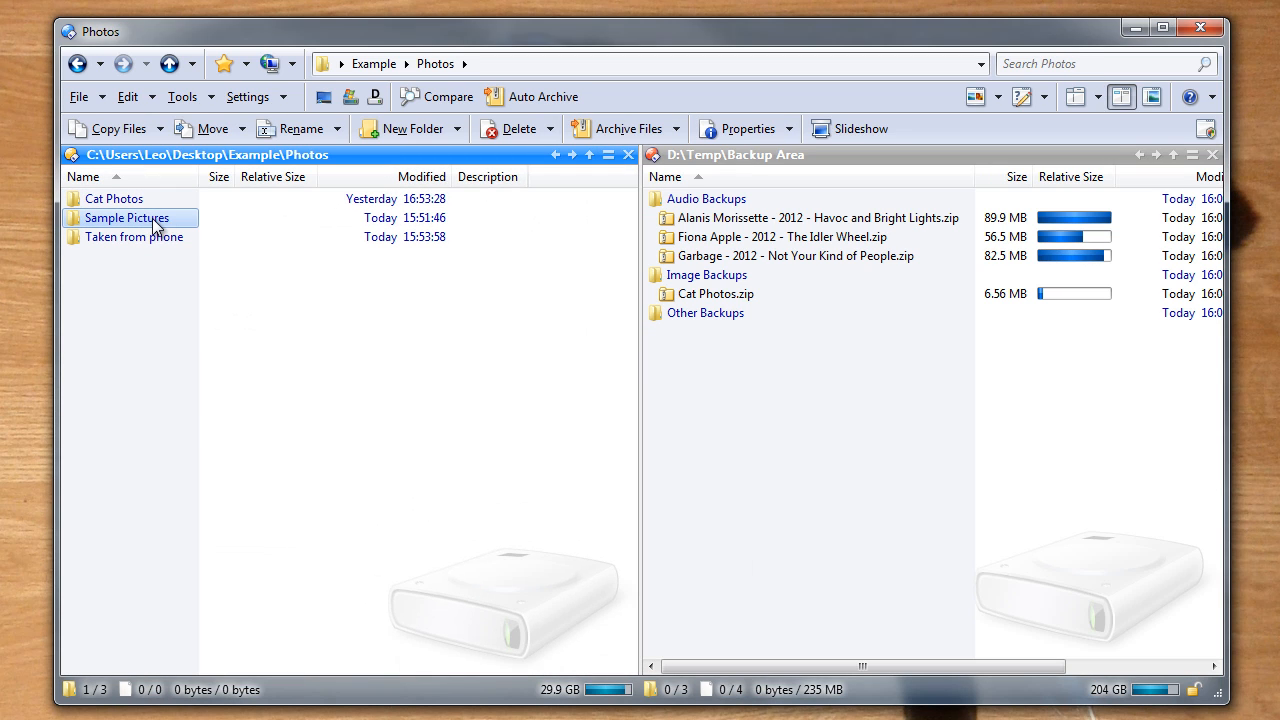
left_click(172, 236, "ctrl")
left_click(572, 100)
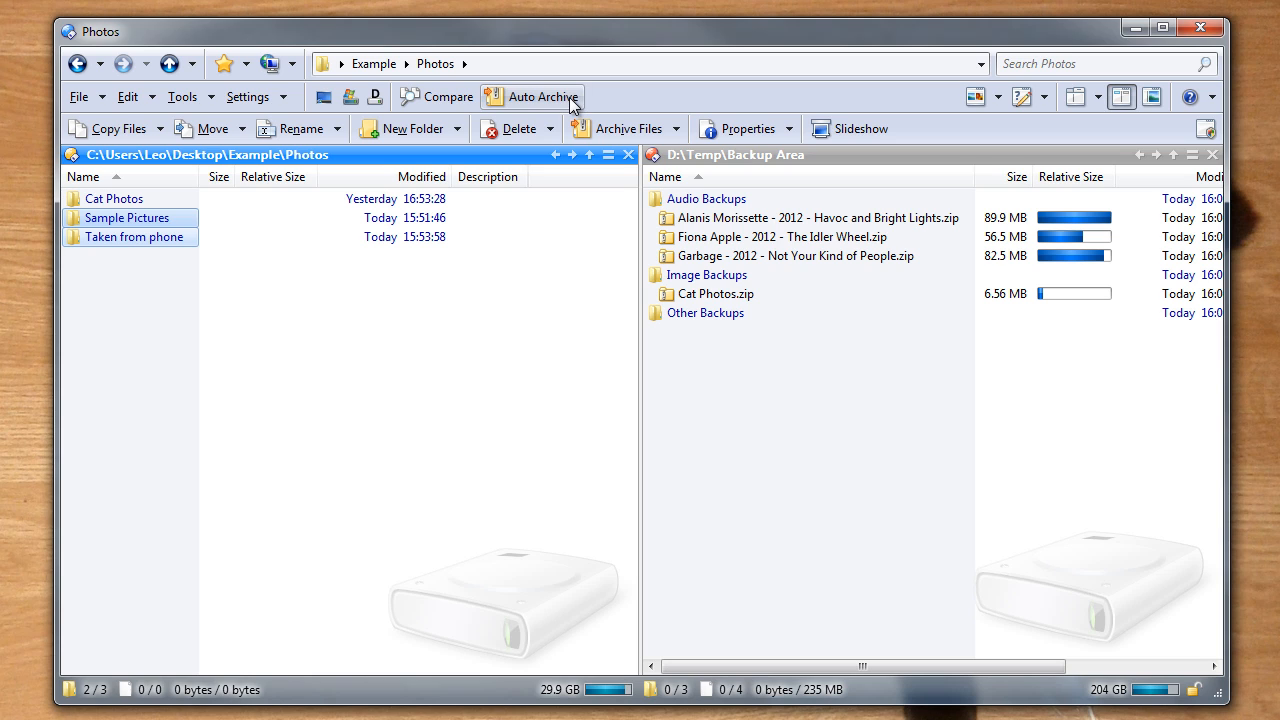
left_click_drag(618, 260, 396, 333)
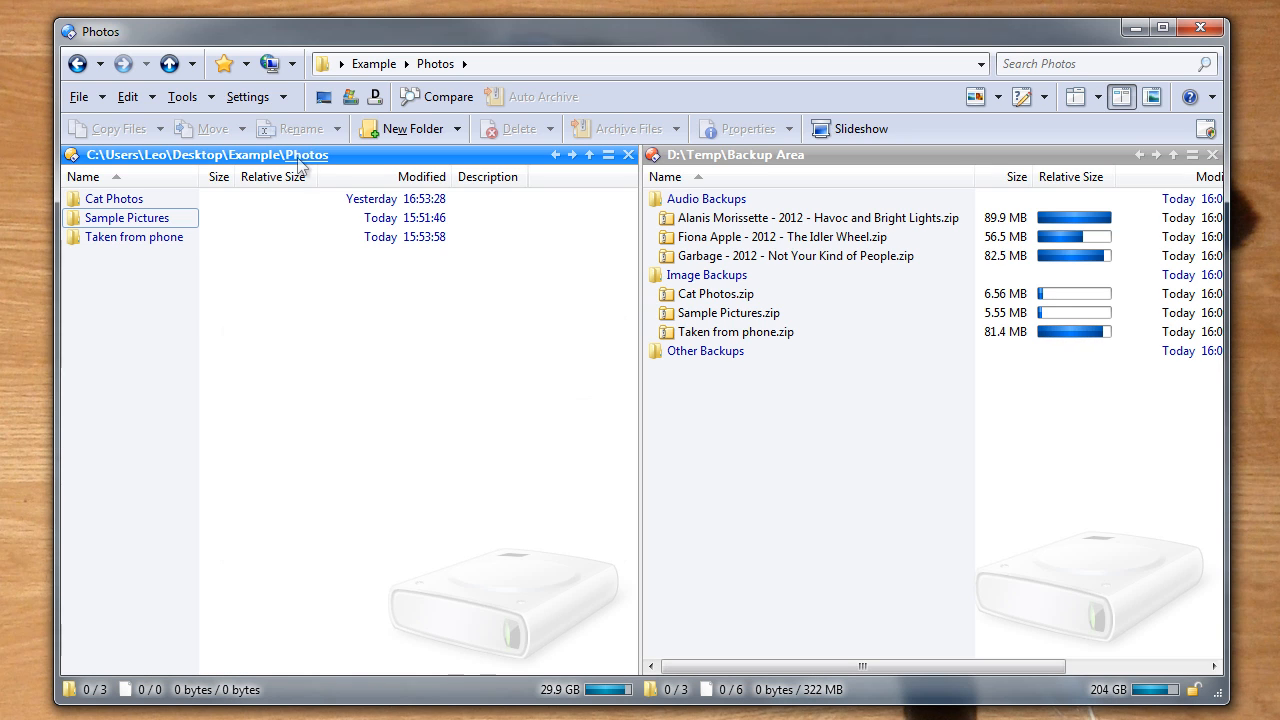
Run Auto Archive on the custom icons and font collection folders in Example\Random Stuff
left_click(258, 157)
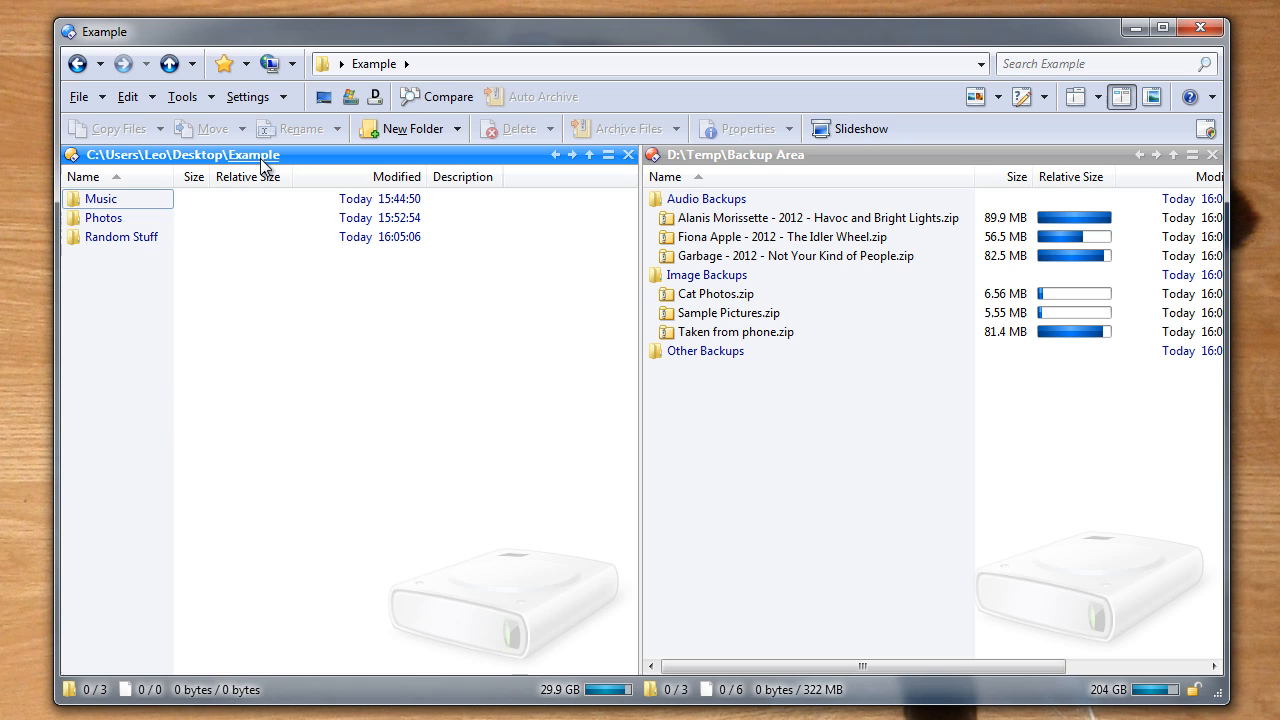
double_click(139, 236)
left_click_drag(139, 242, 130, 198)
left_click(512, 104)
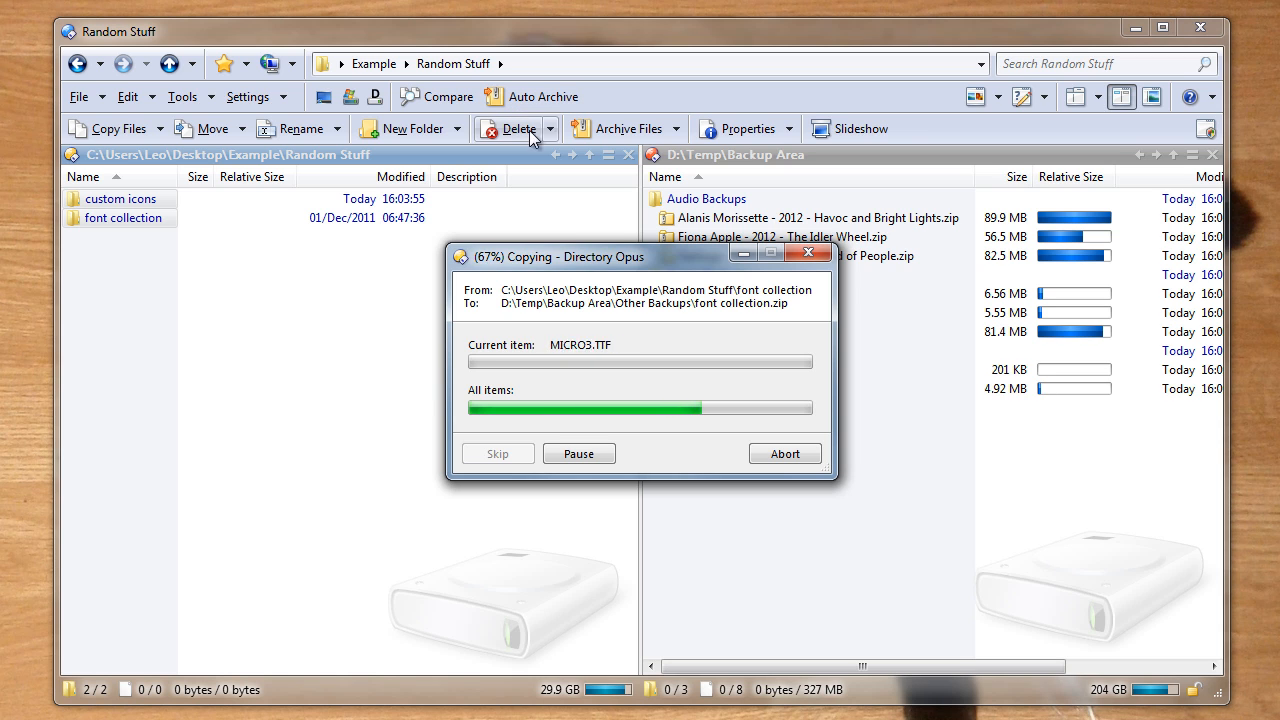
left_click_drag(637, 264, 375, 348)
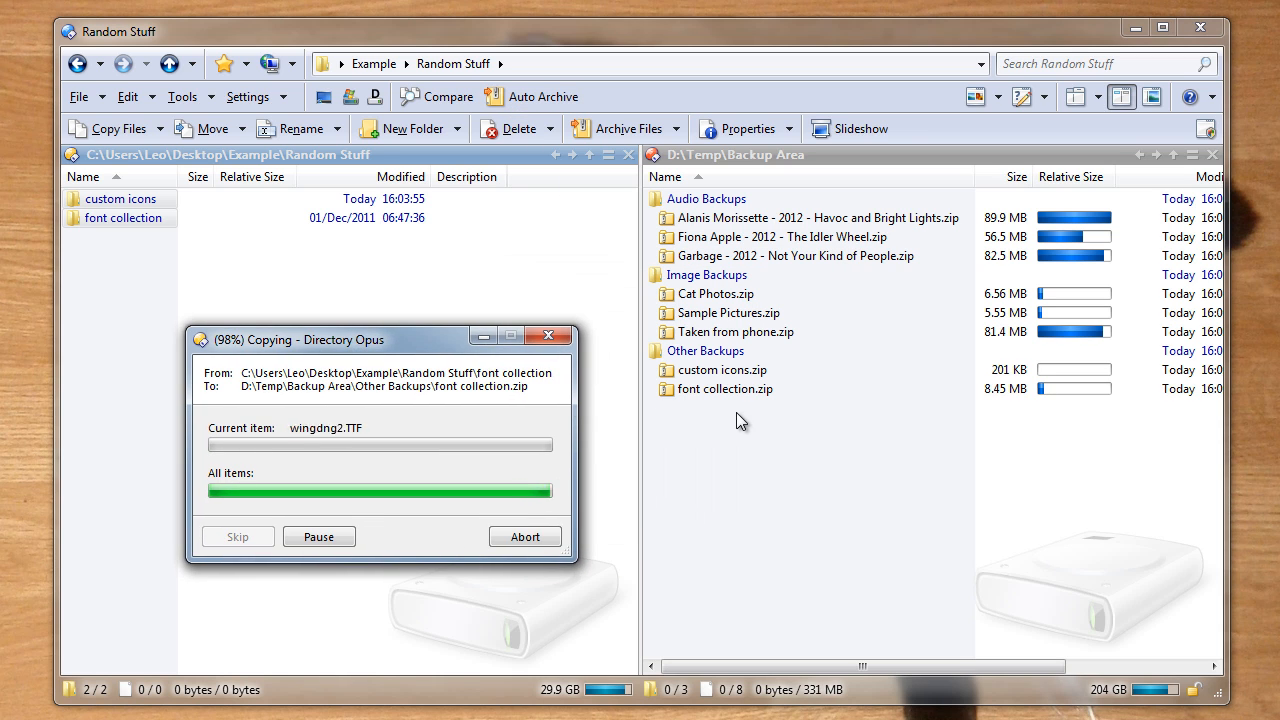
Return to the Example folder, clear the selection, and open the Auto Archive button's command definition for editing
left_click(589, 154)
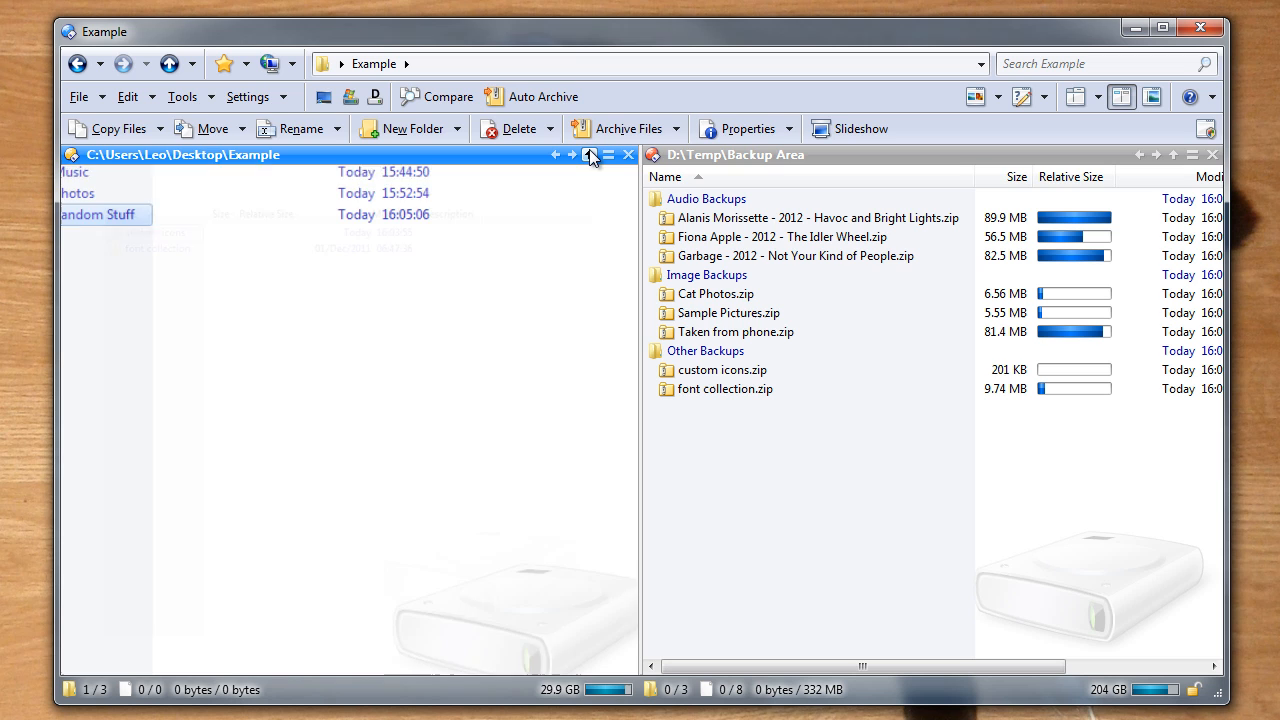
left_click(485, 282)
left_click(537, 105, "alt")
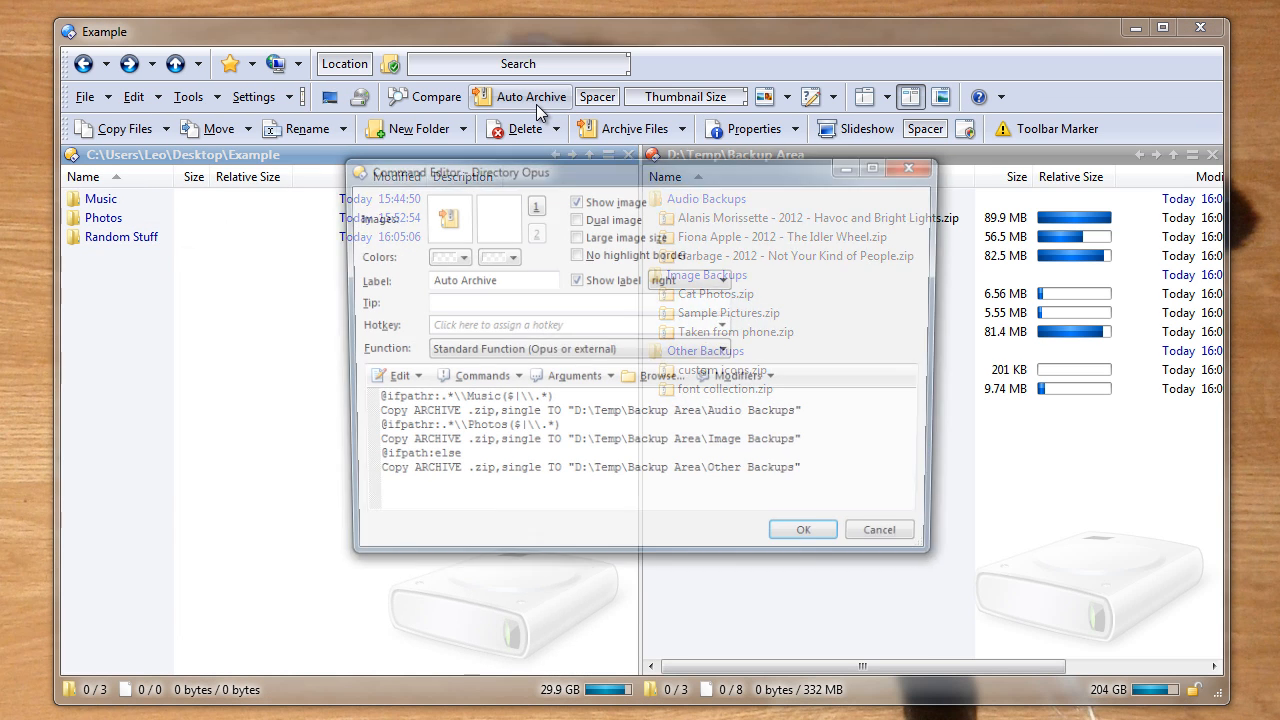